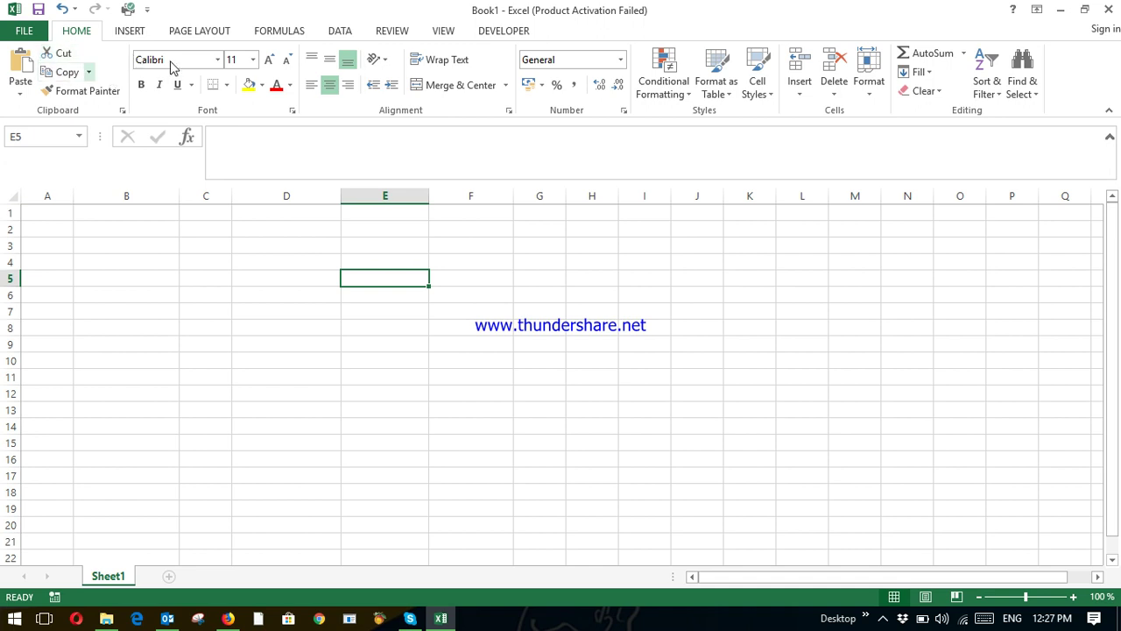
click(130, 31)
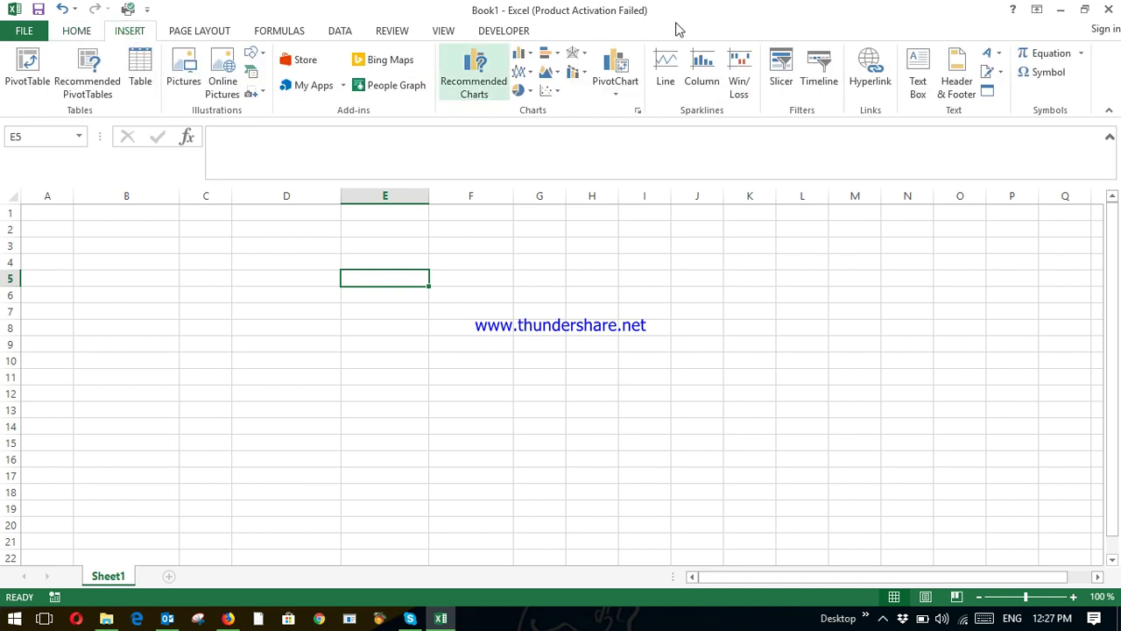
click(200, 33)
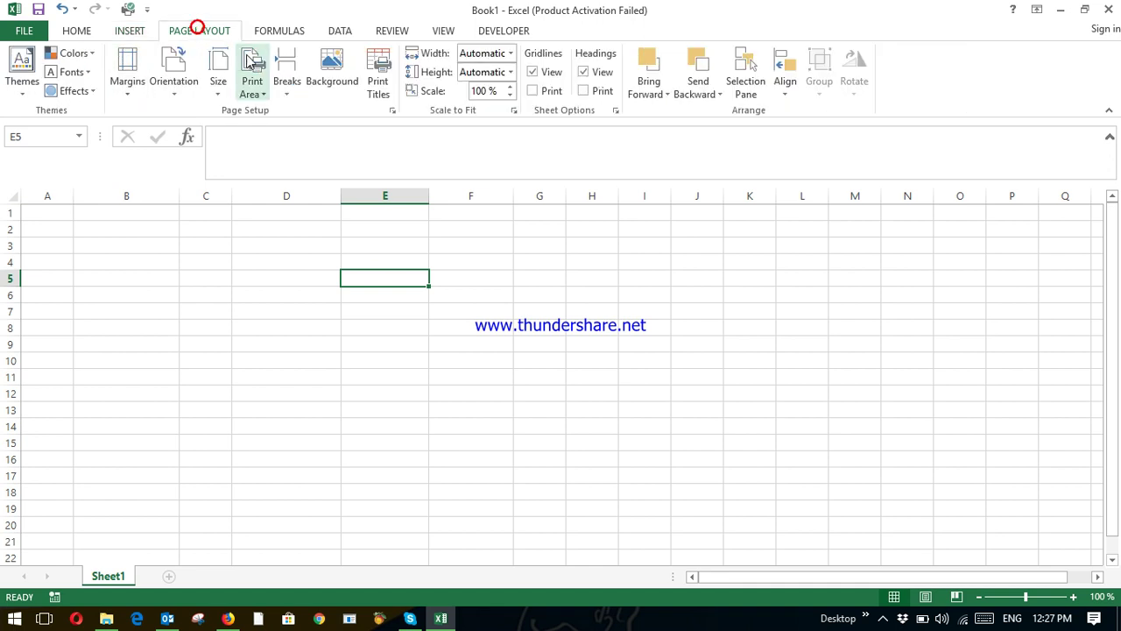
click(268, 36)
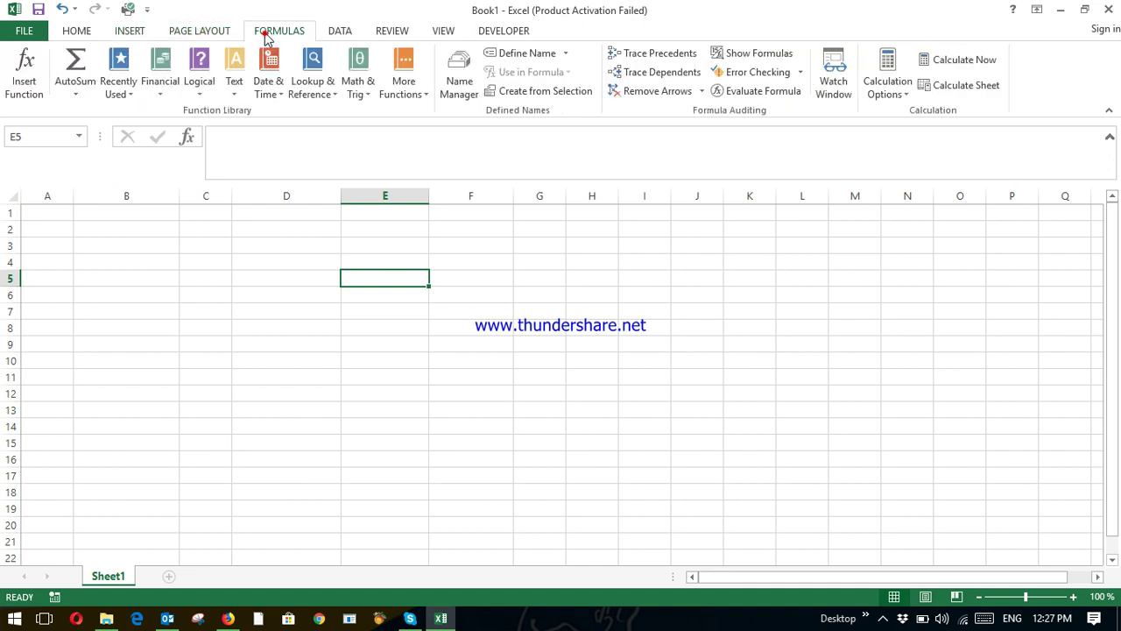
click(338, 35)
click(388, 33)
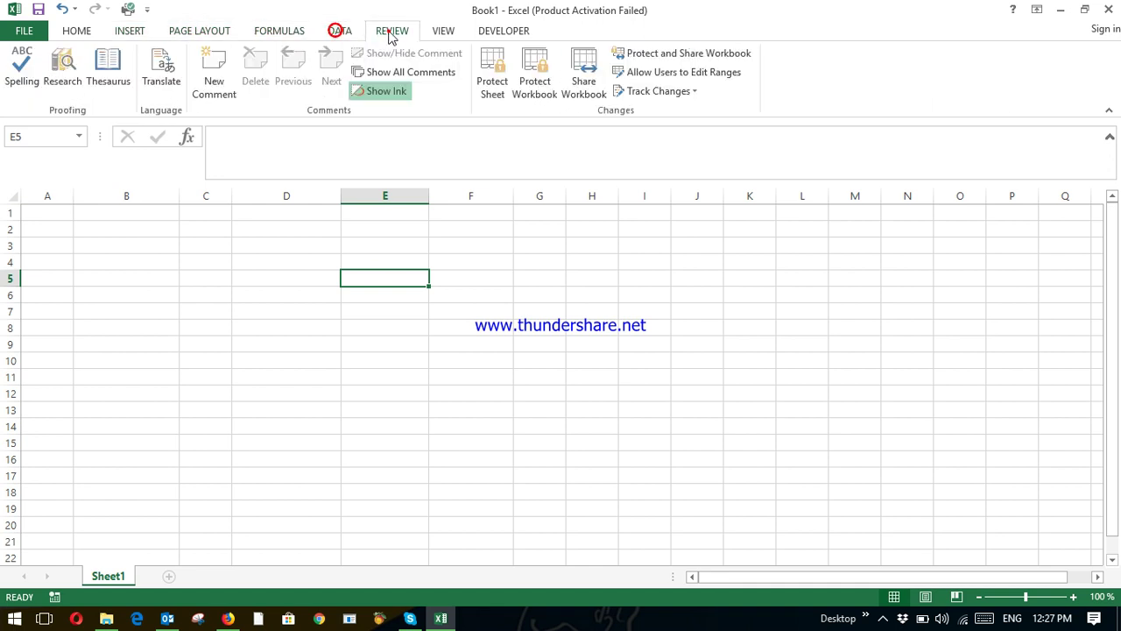
click(441, 33)
click(487, 34)
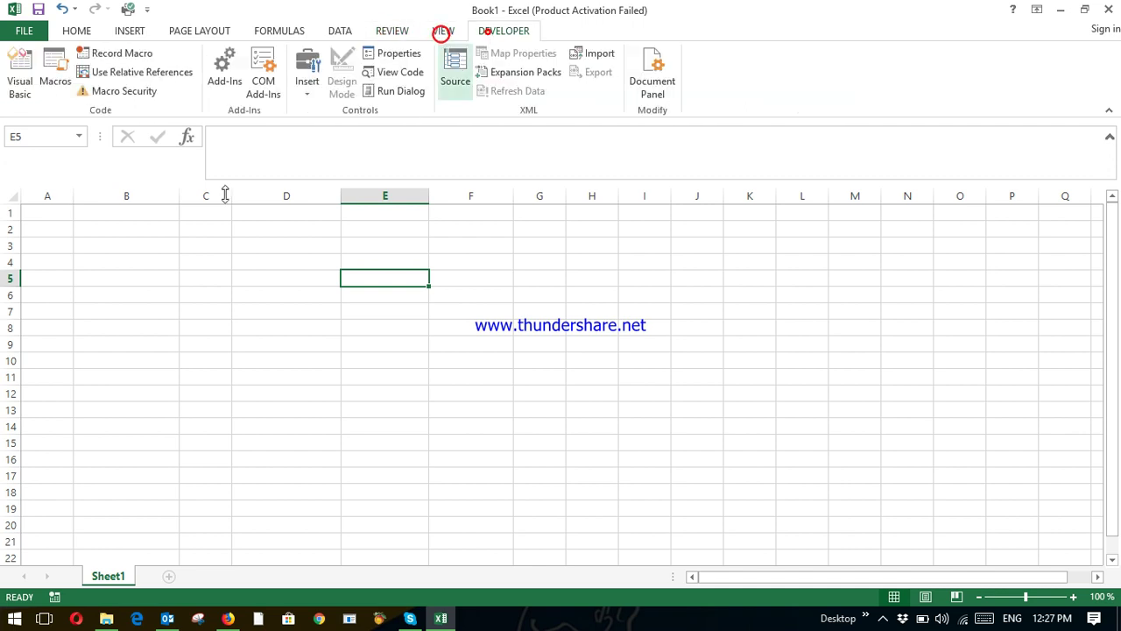
click(57, 220)
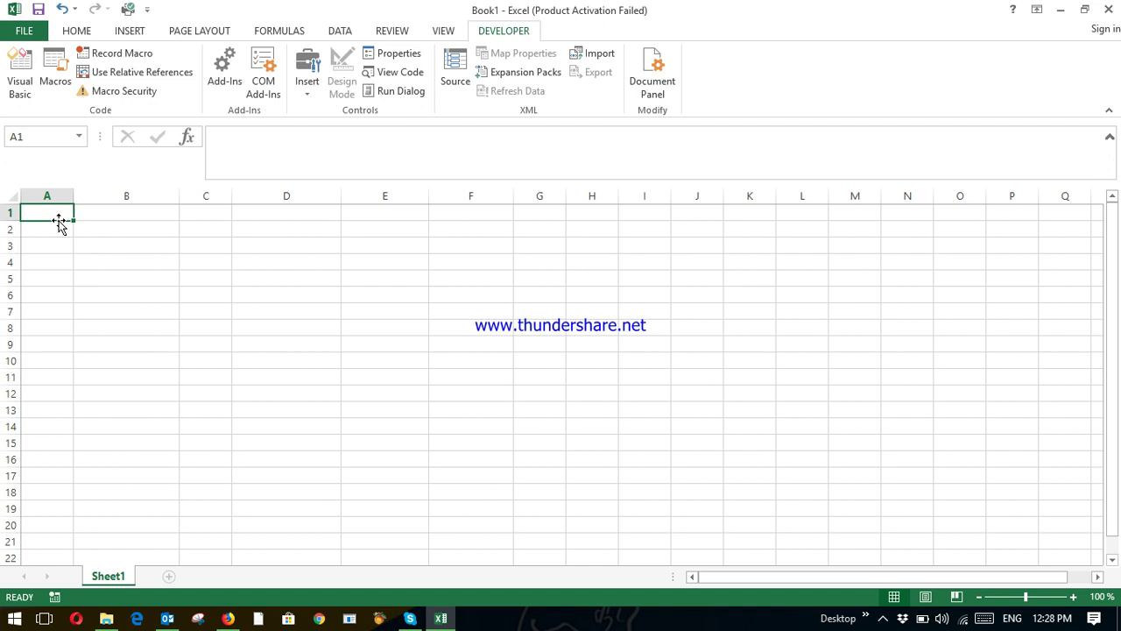
click(280, 32)
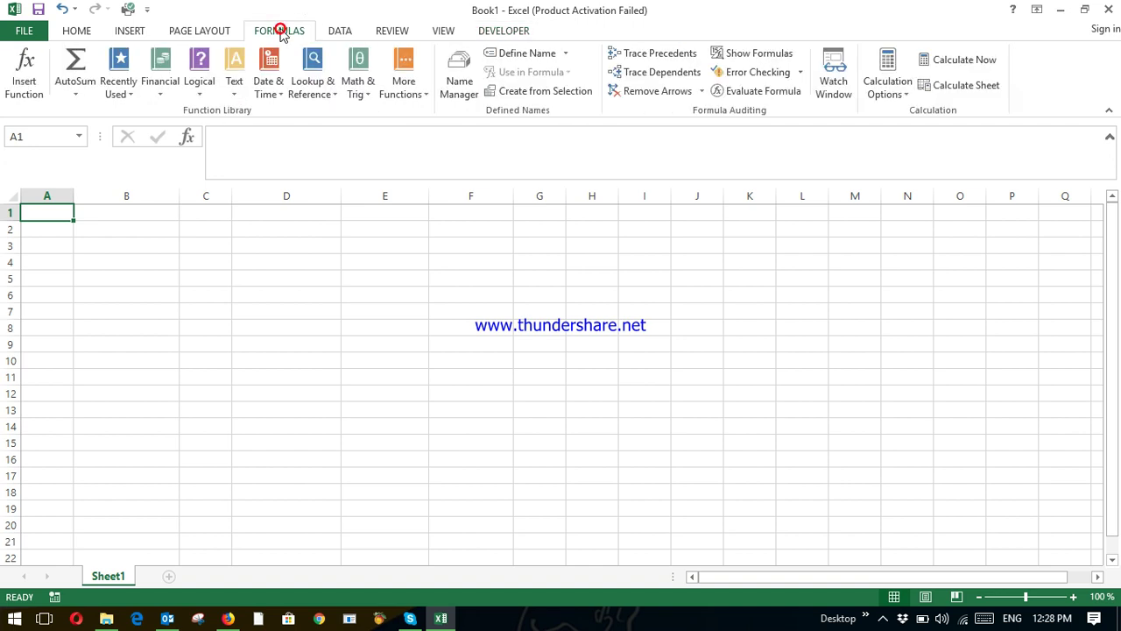
click(77, 95)
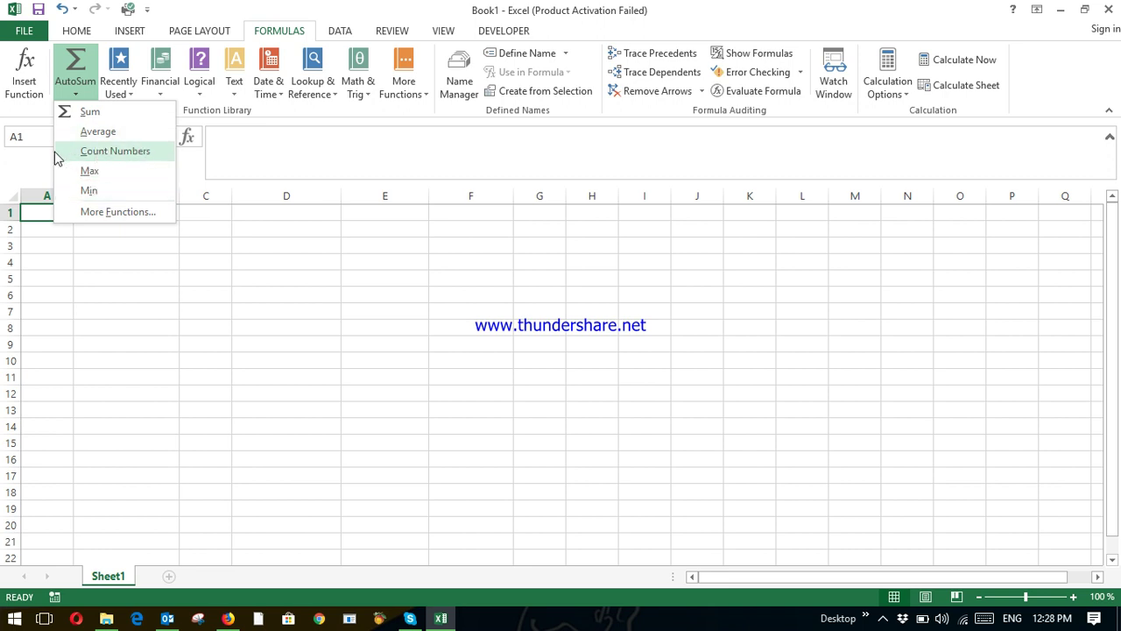
click(79, 36)
click(79, 36)
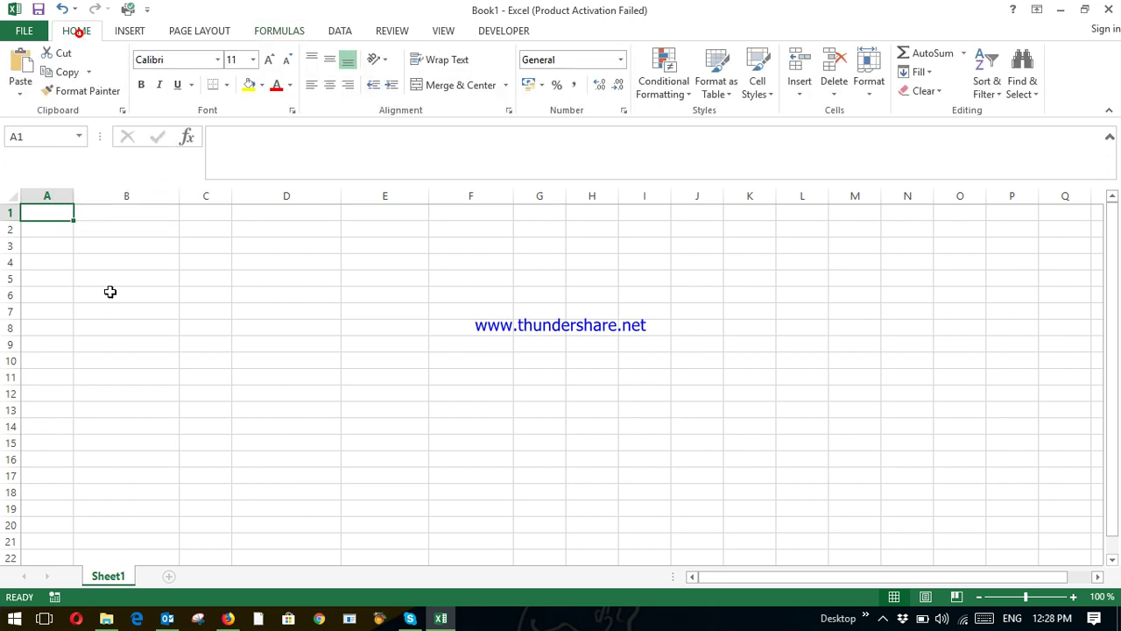
click(93, 275)
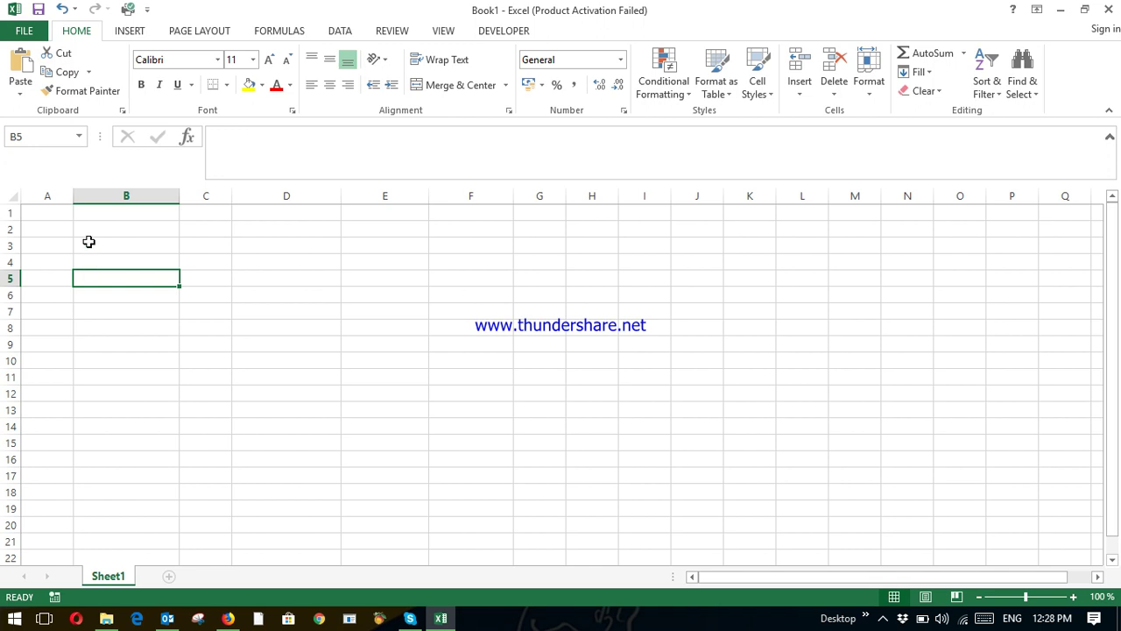
click(85, 234)
drag(52, 270, 50, 213)
click(50, 215)
click(313, 215)
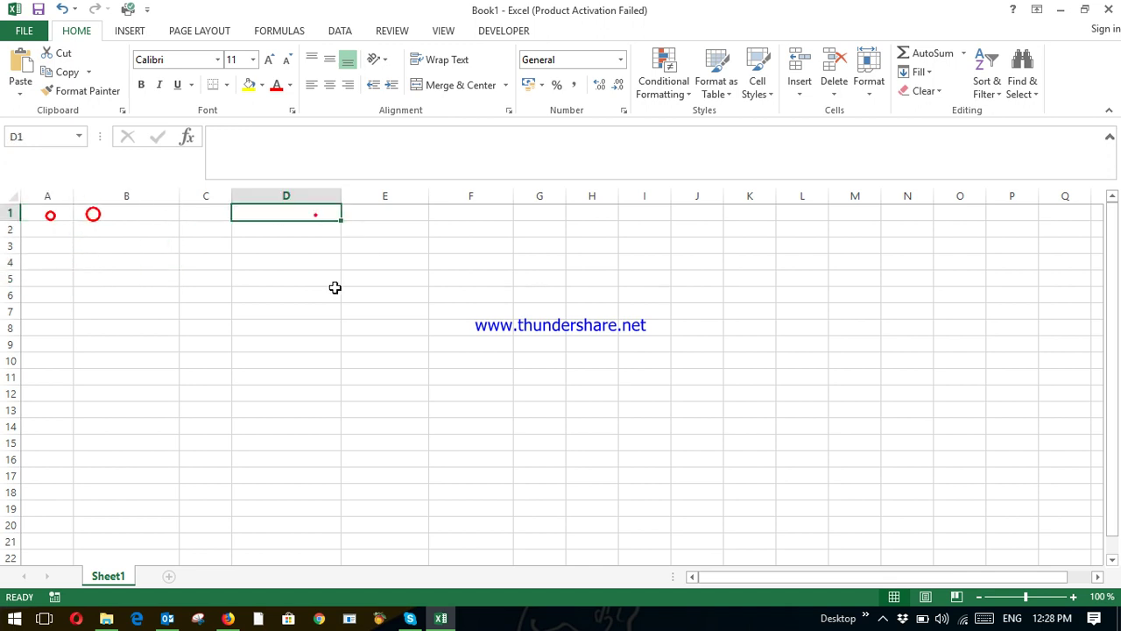
click(272, 307)
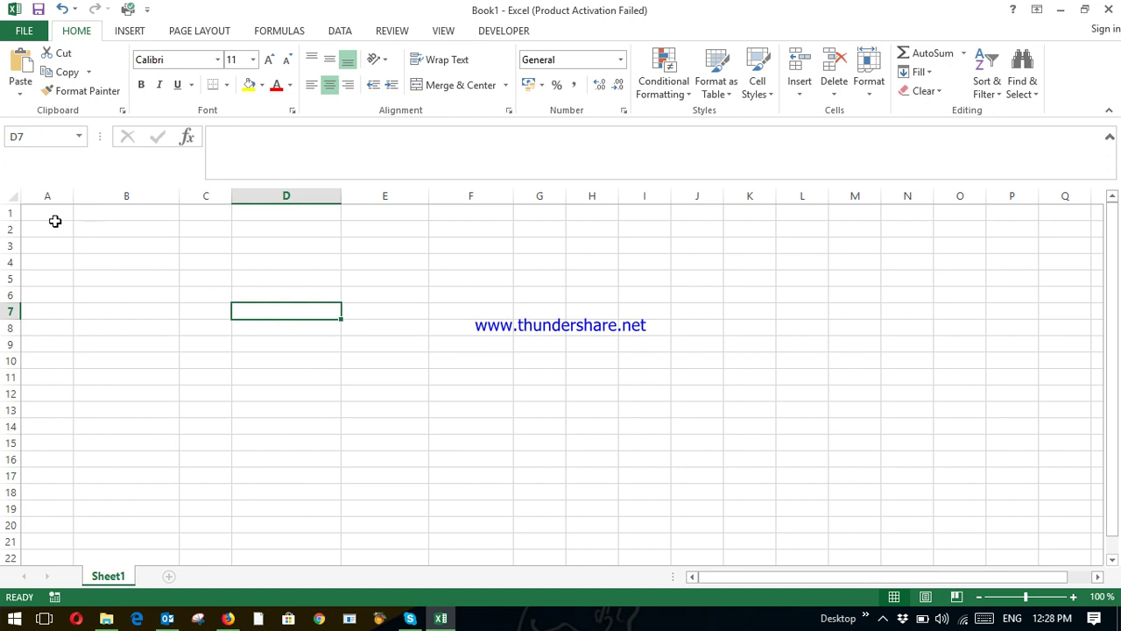
Merge and center cells A1 through G1 to form a title row
drag(53, 215, 525, 214)
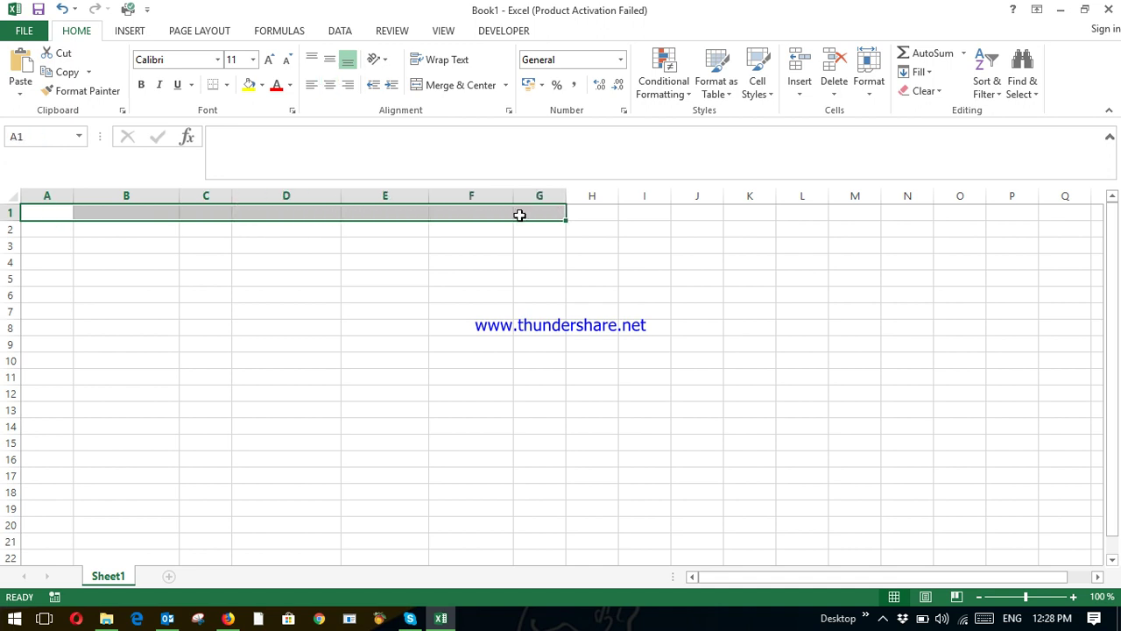
click(441, 90)
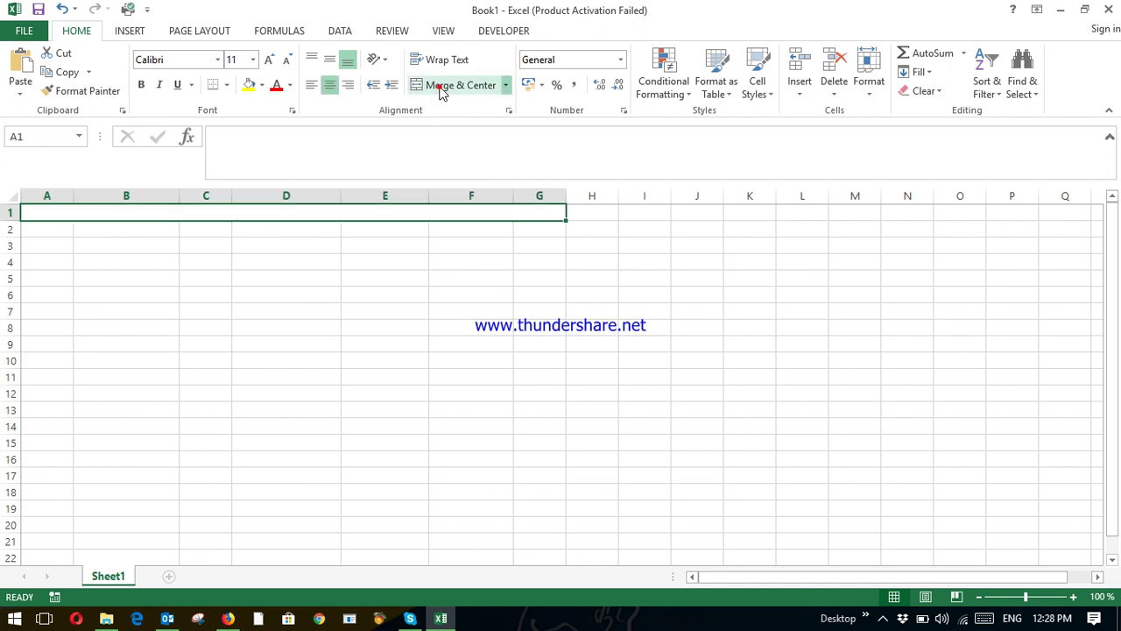
click(310, 291)
Enter the title "DATA FOR JSS CLASS IN ABIMBOLA SECONDARY SCHOOL" in the merged cell A1
click(214, 214)
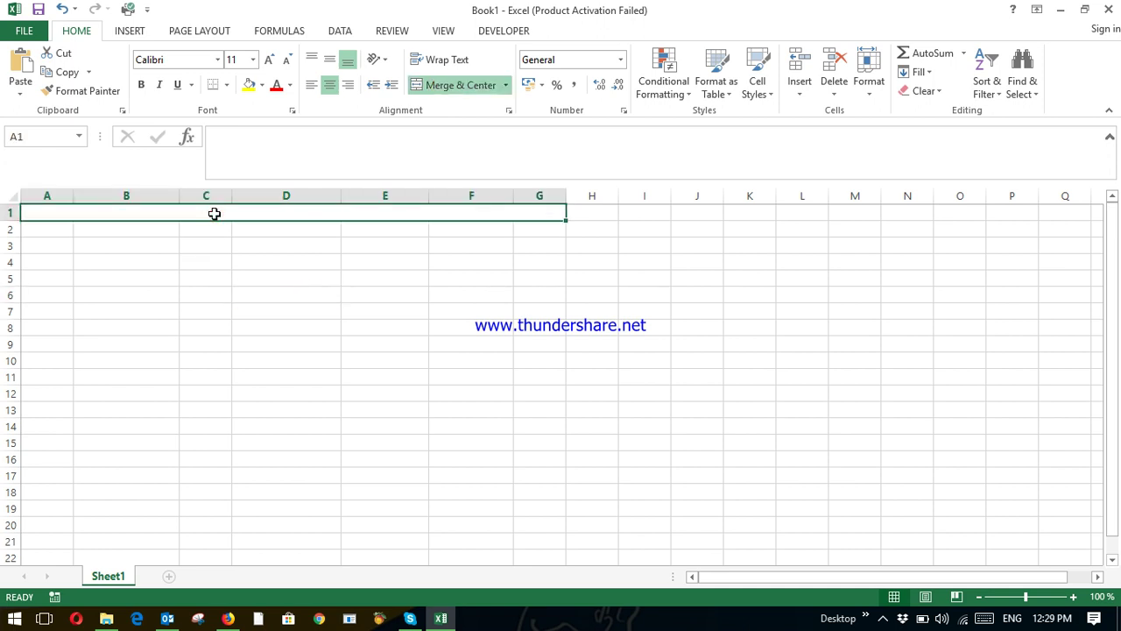
text(DATA FOR)
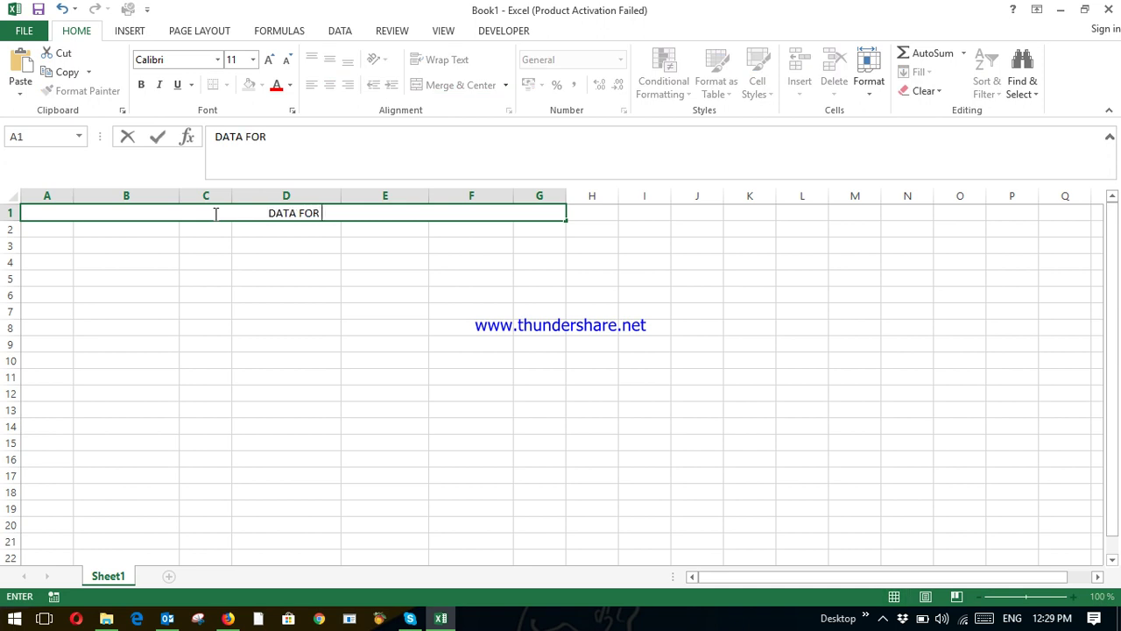
text( JSS CLASS)
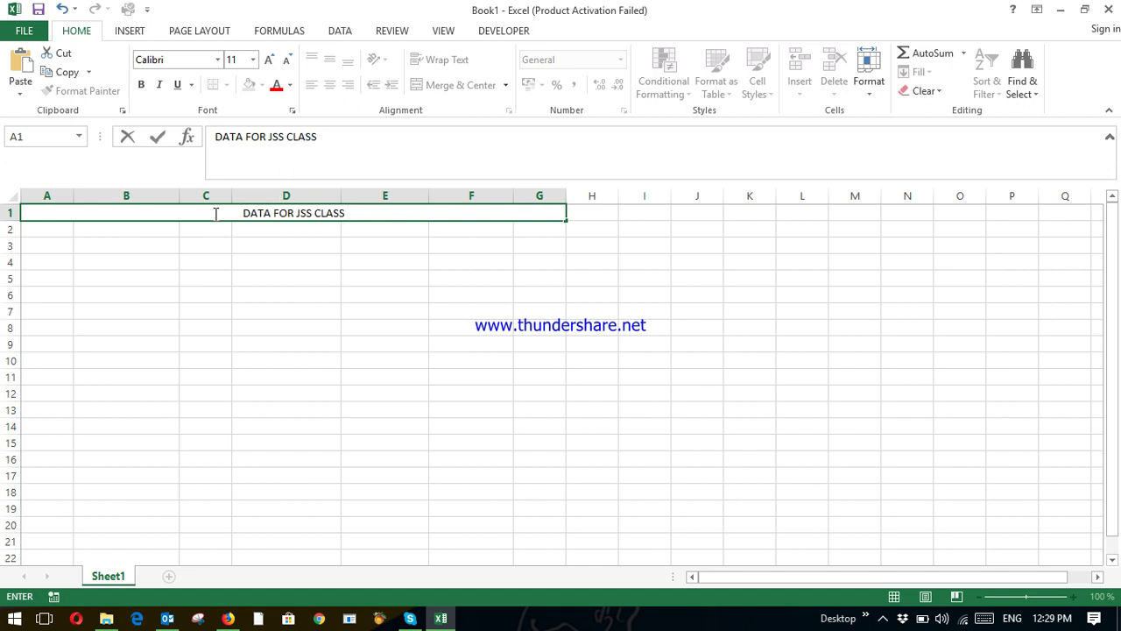
text( IN ABI)
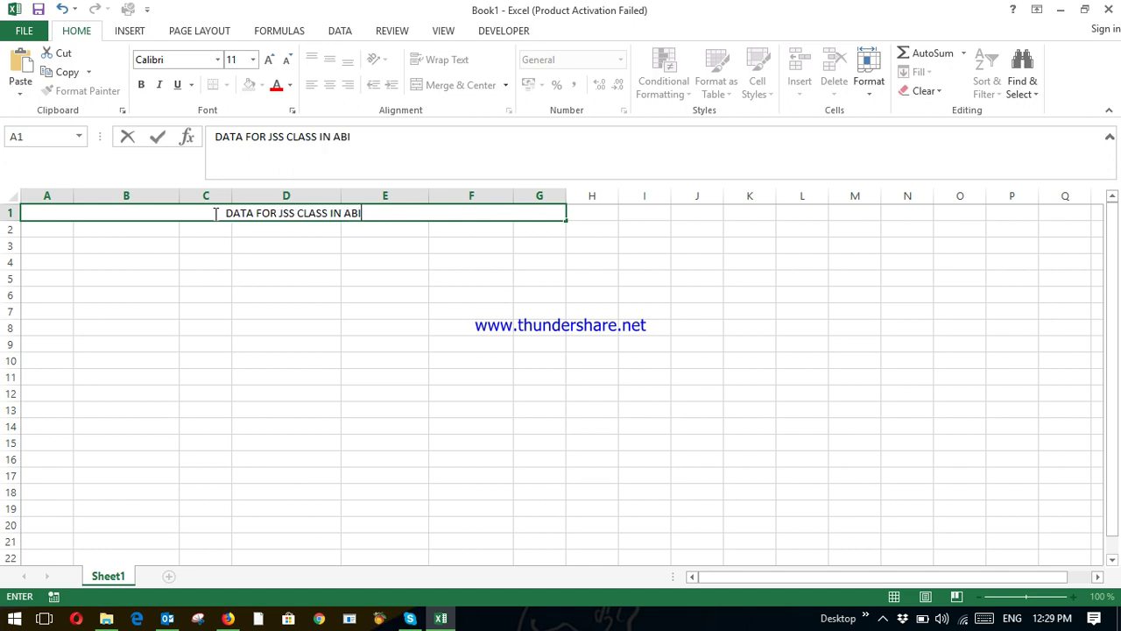
text(MBOLA SEC)
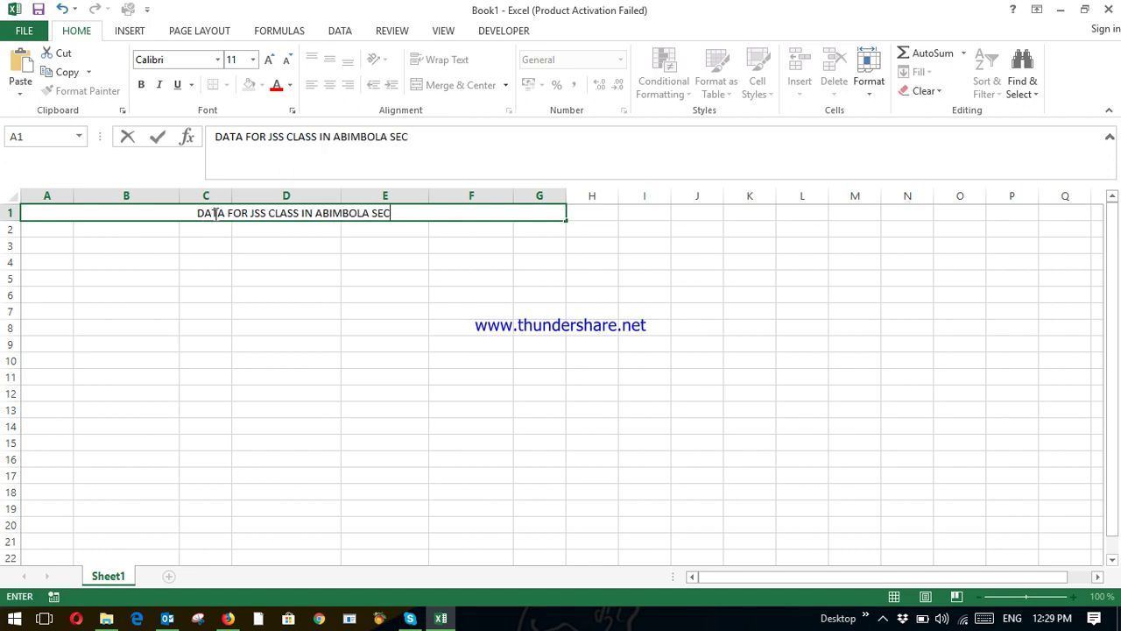
text(ONDARY S)
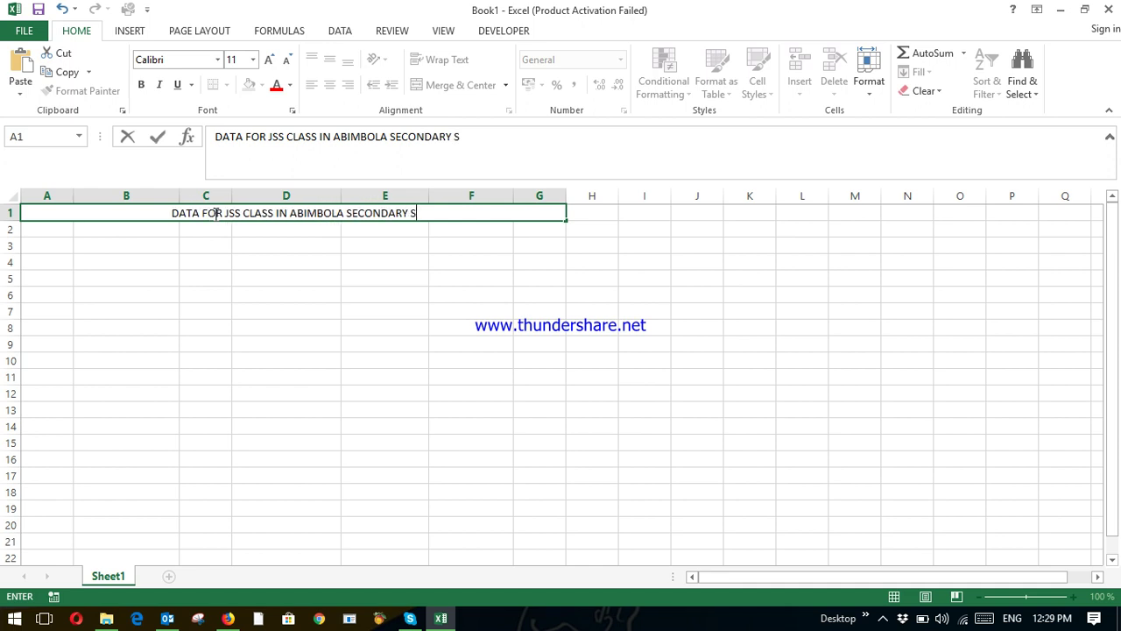
text(CHOOL)
click(198, 256)
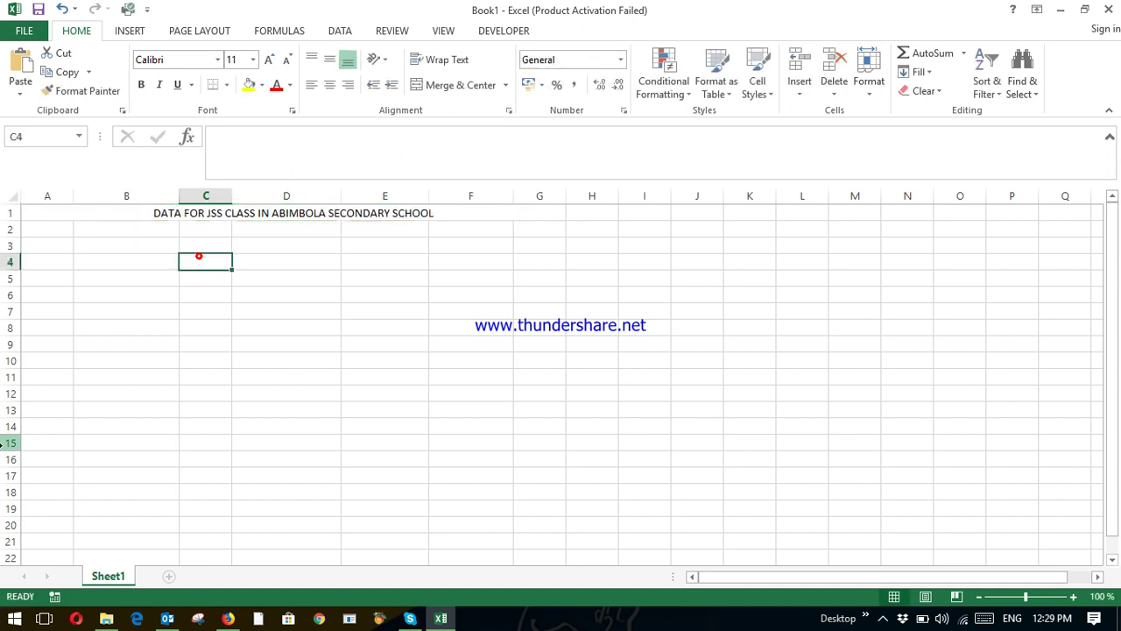
click(126, 296)
Enter the column heading S/N in cell A2
click(41, 231)
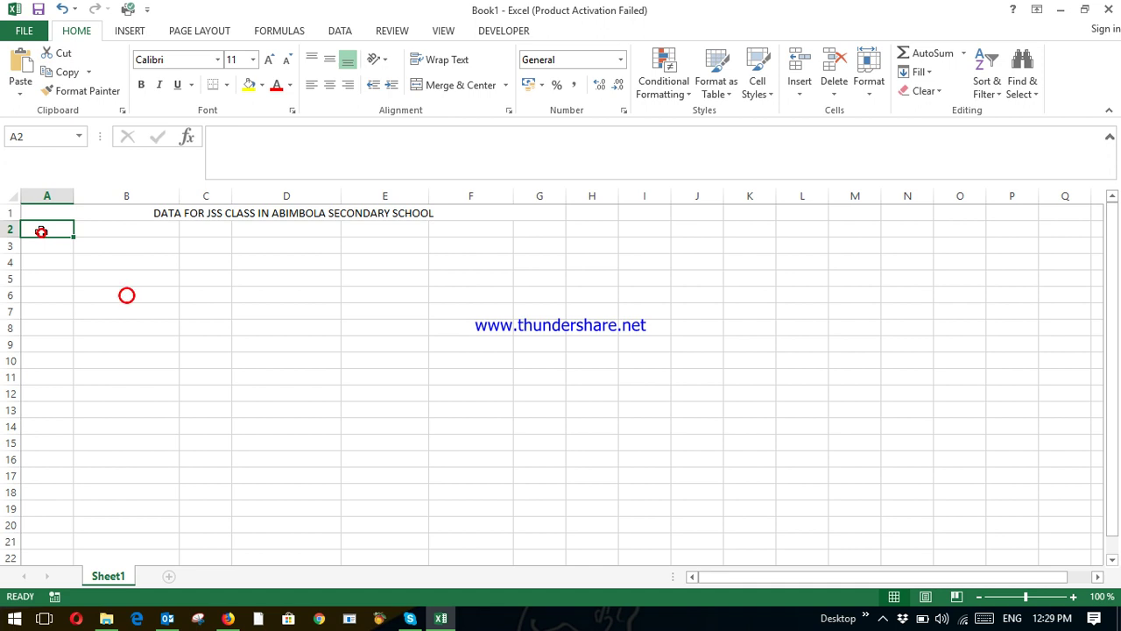
text(S/N)
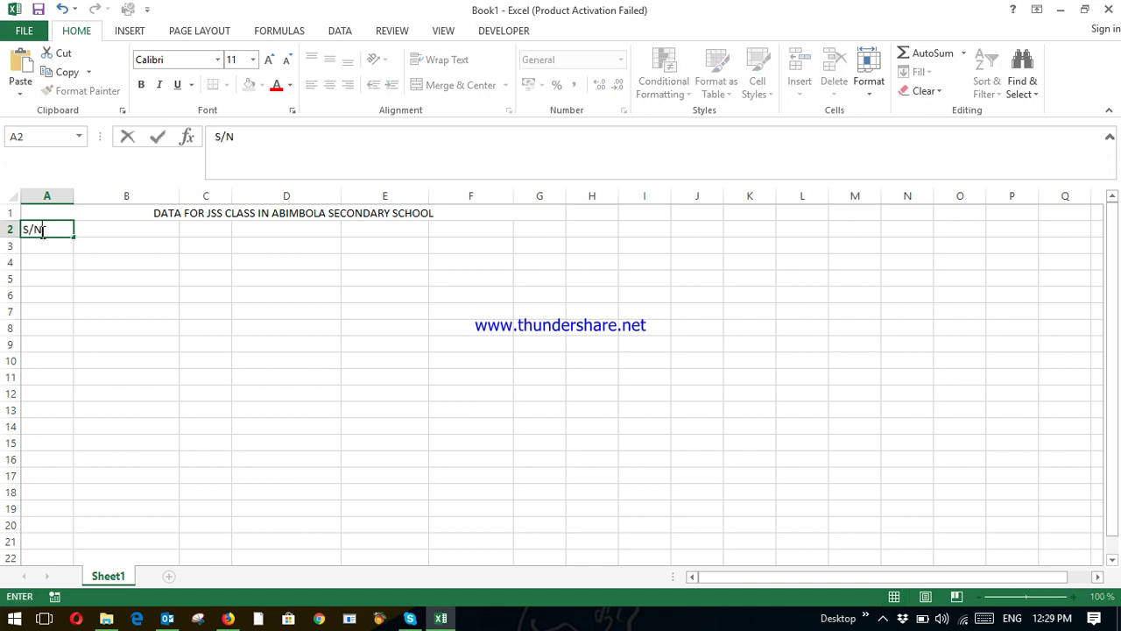
click(77, 295)
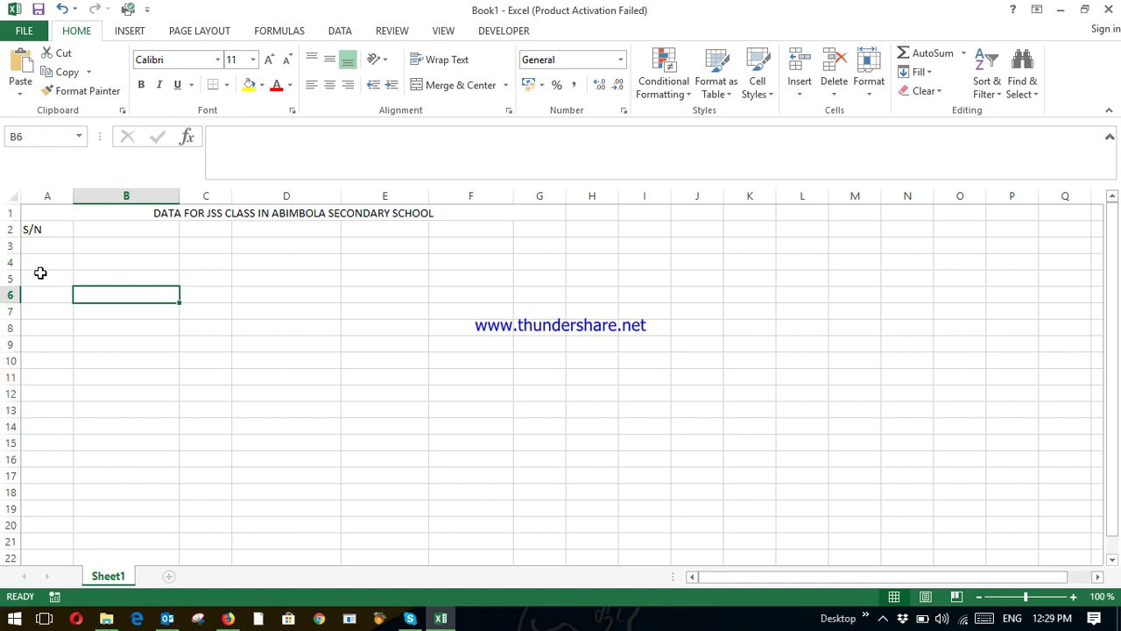
click(54, 230)
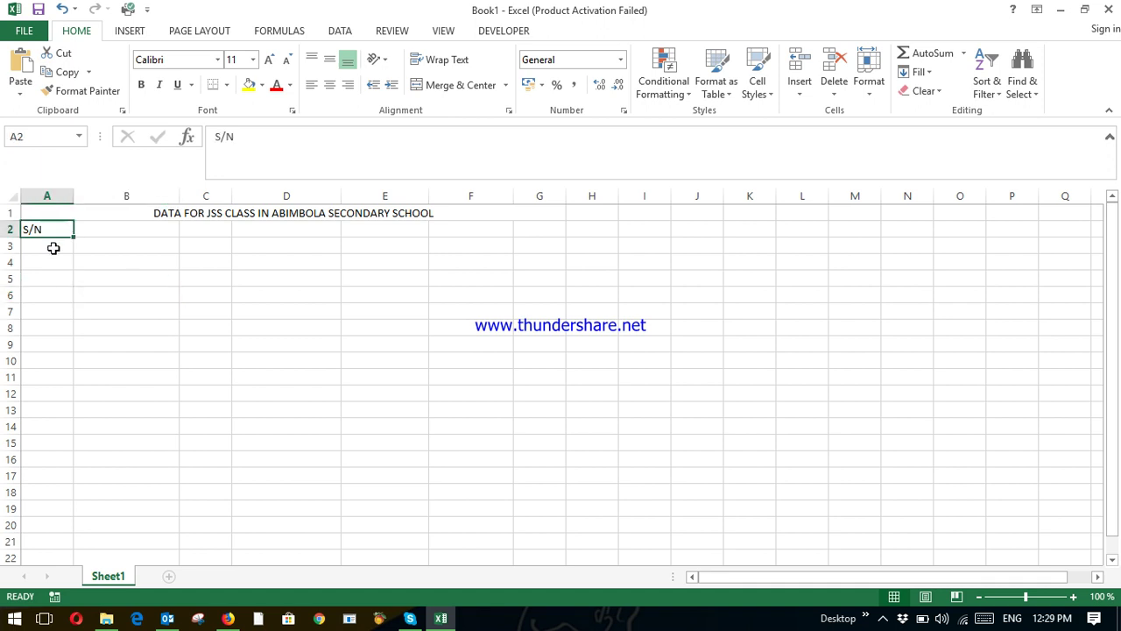
click(51, 279)
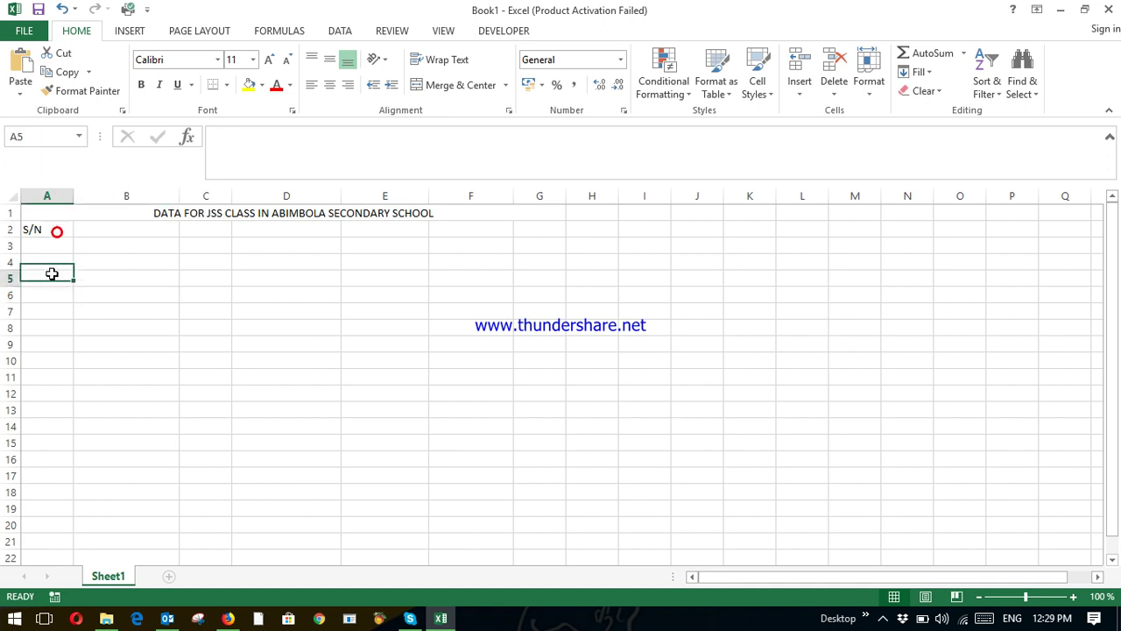
Enter 1 in A3 and fill the serial numbers down as a series to 10 in A12
click(53, 244)
text(1)
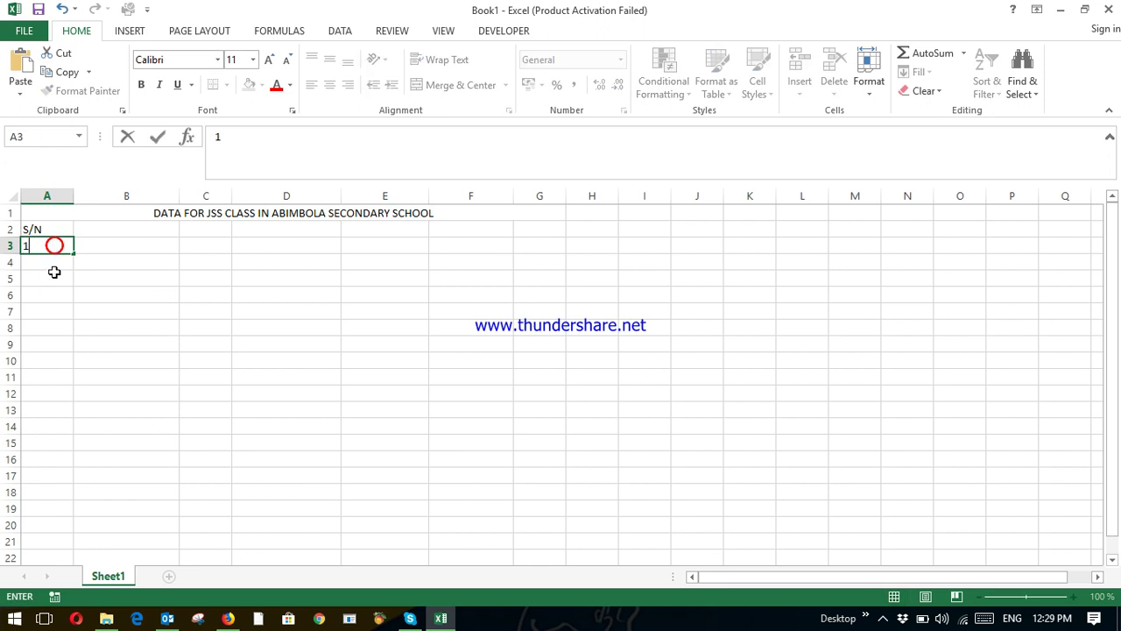
click(53, 274)
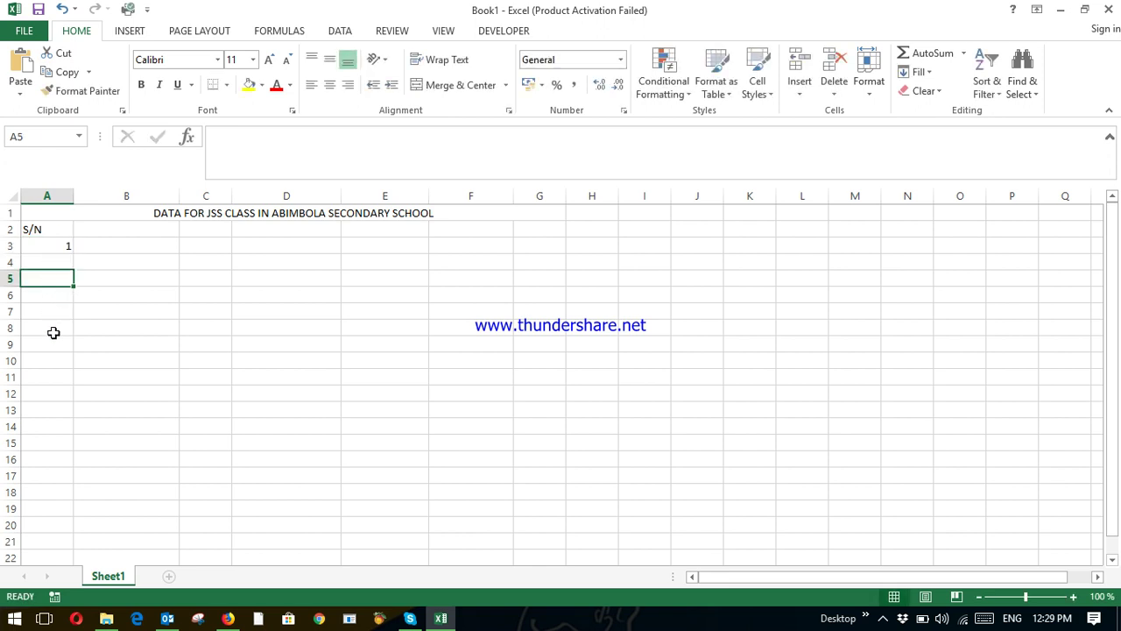
click(49, 252)
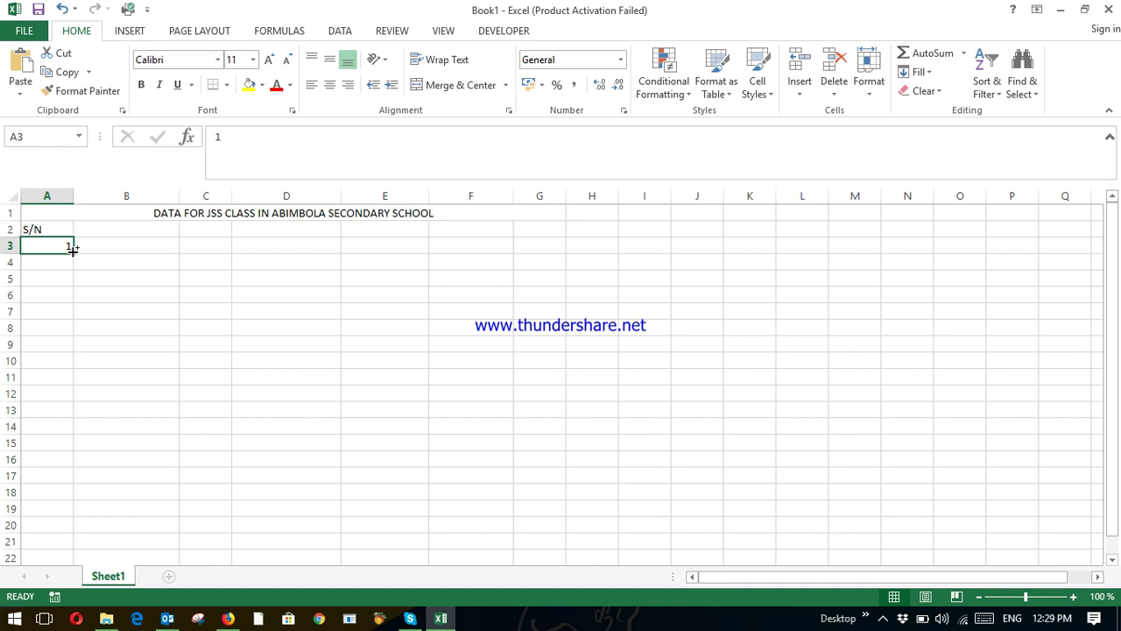
drag(73, 250, 67, 399)
click(116, 388)
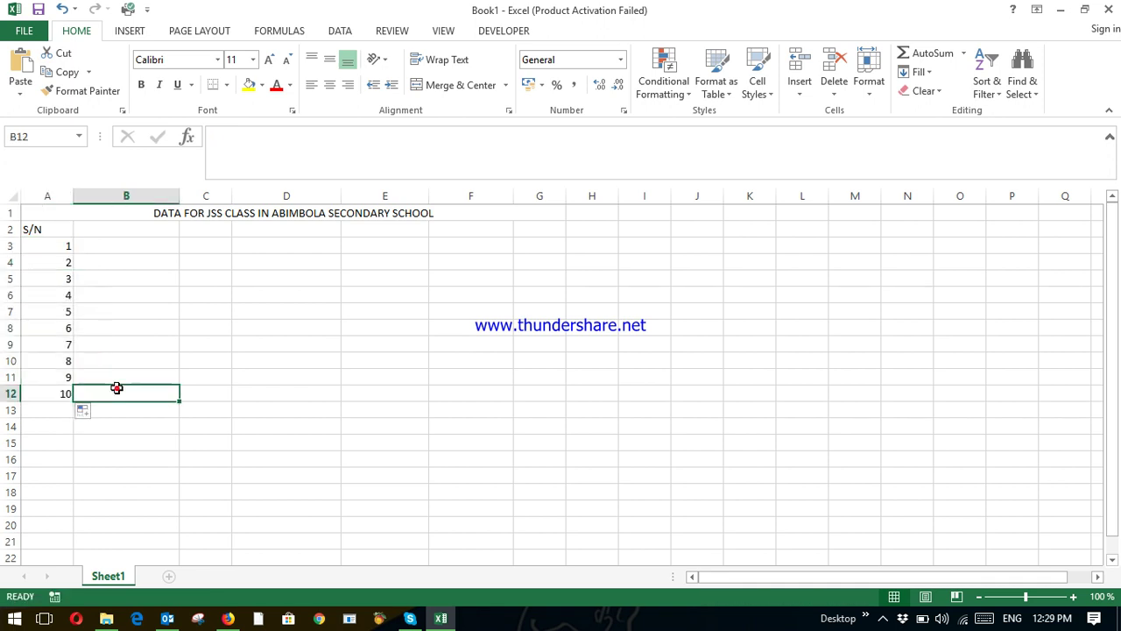
Enter the column headings NAMES in B2 and CLASS in C2
click(102, 231)
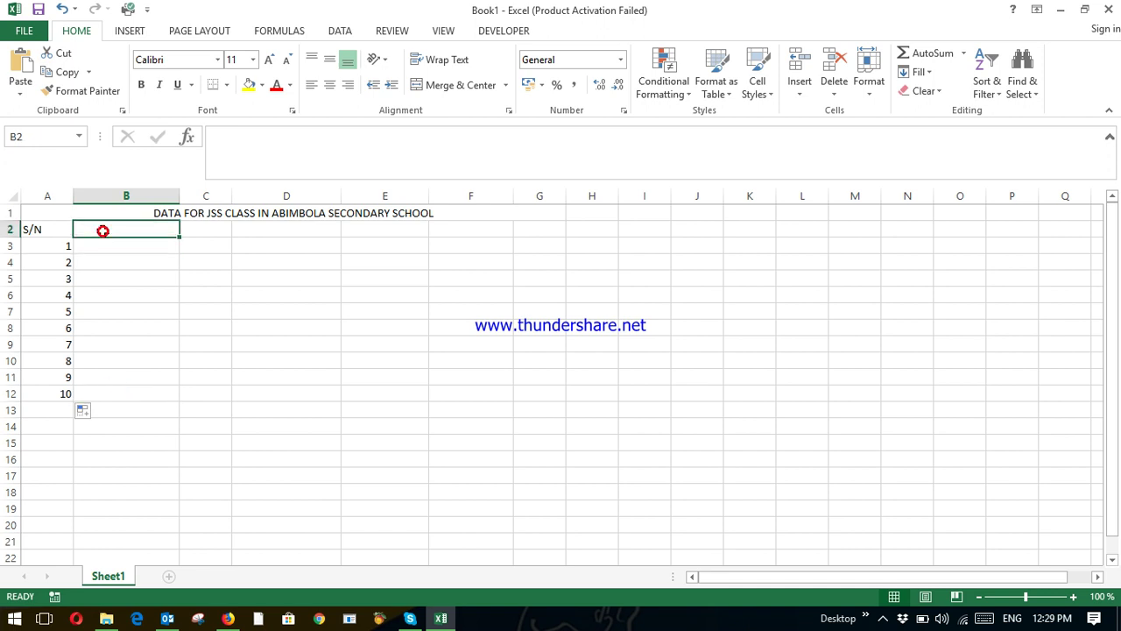
text(NAME)
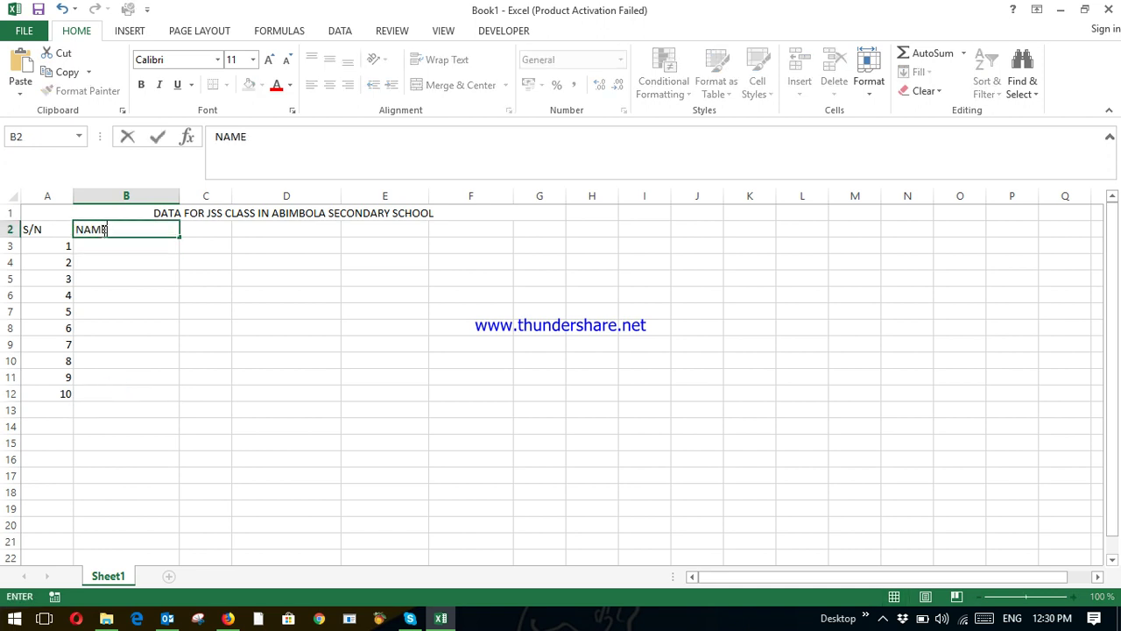
text(S)
click(119, 276)
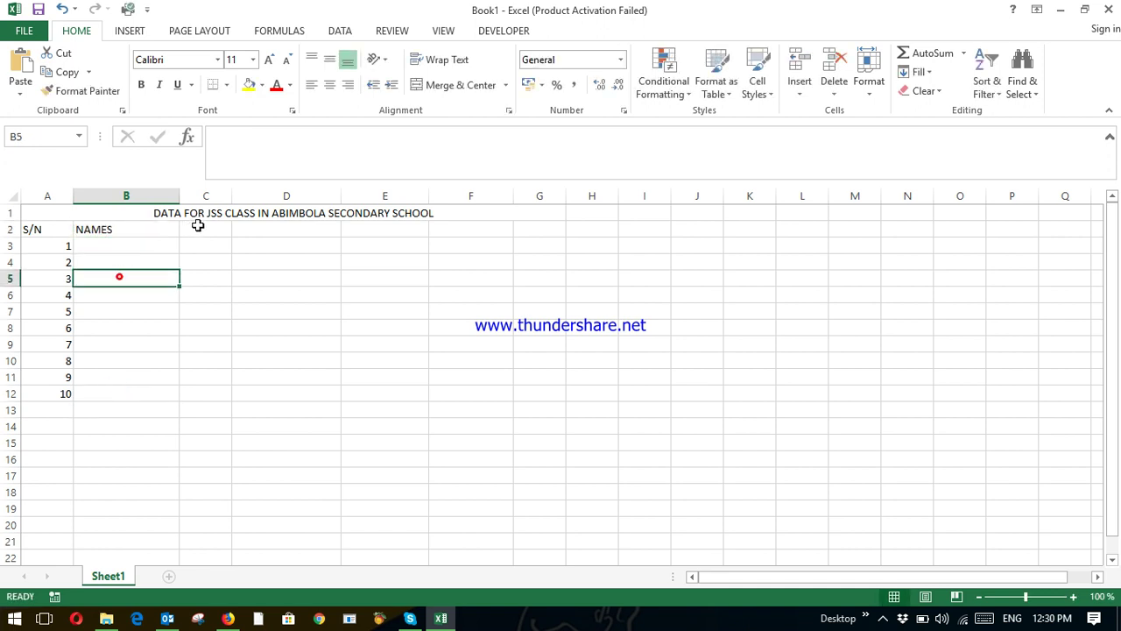
click(198, 226)
text(CLAS)
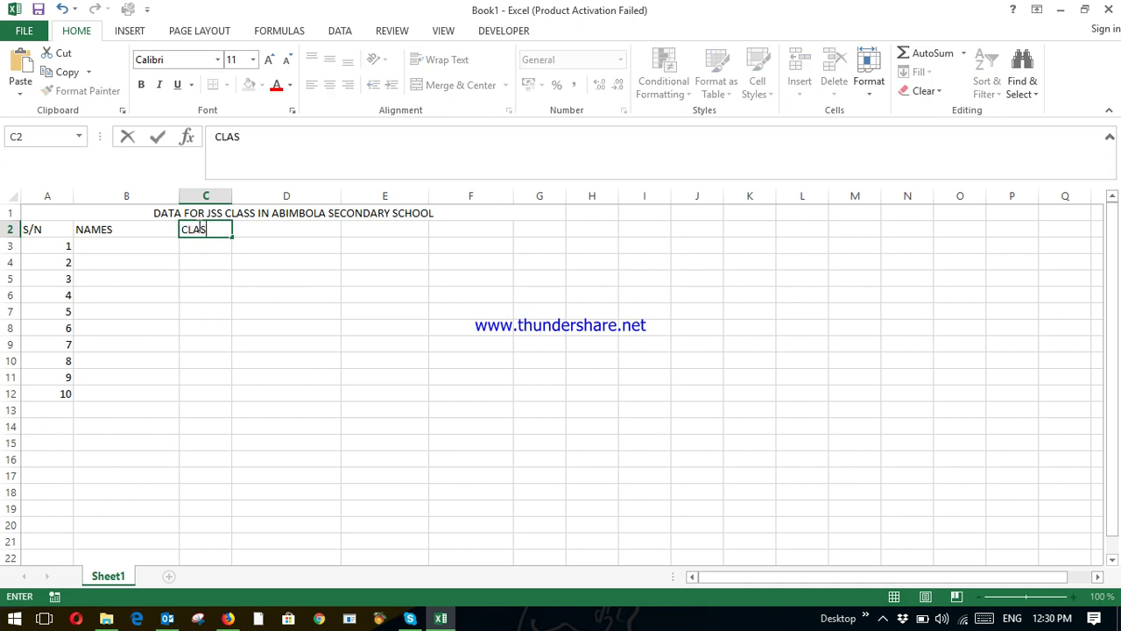
text(S)
click(196, 249)
Enter the column heading SCHOOL FEE in cell D2
click(295, 228)
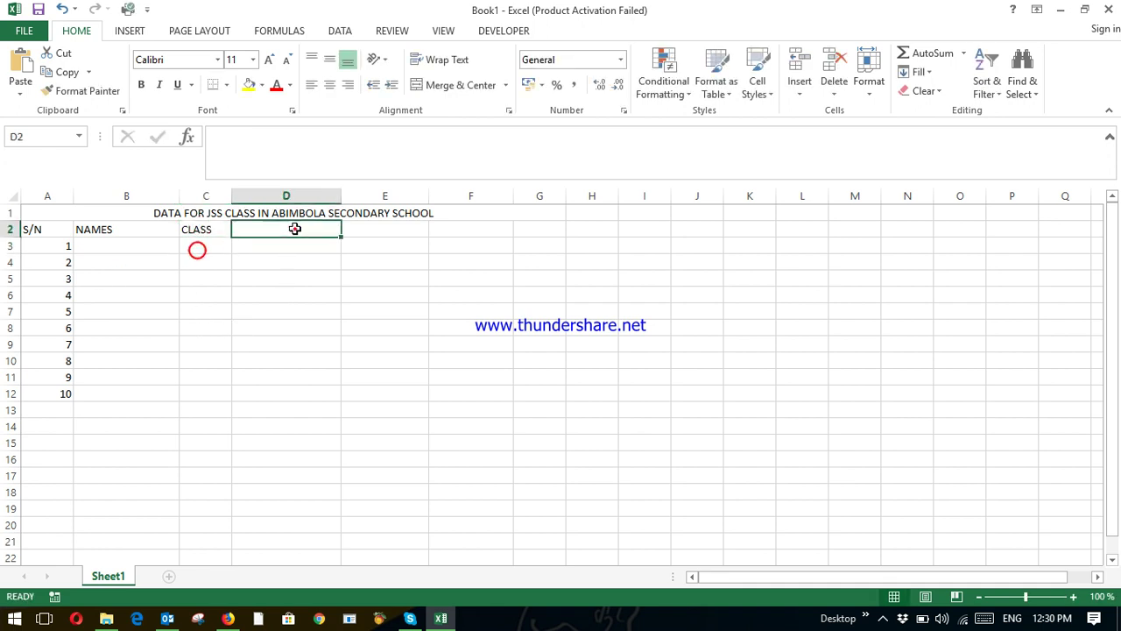
text(SCHOOL)
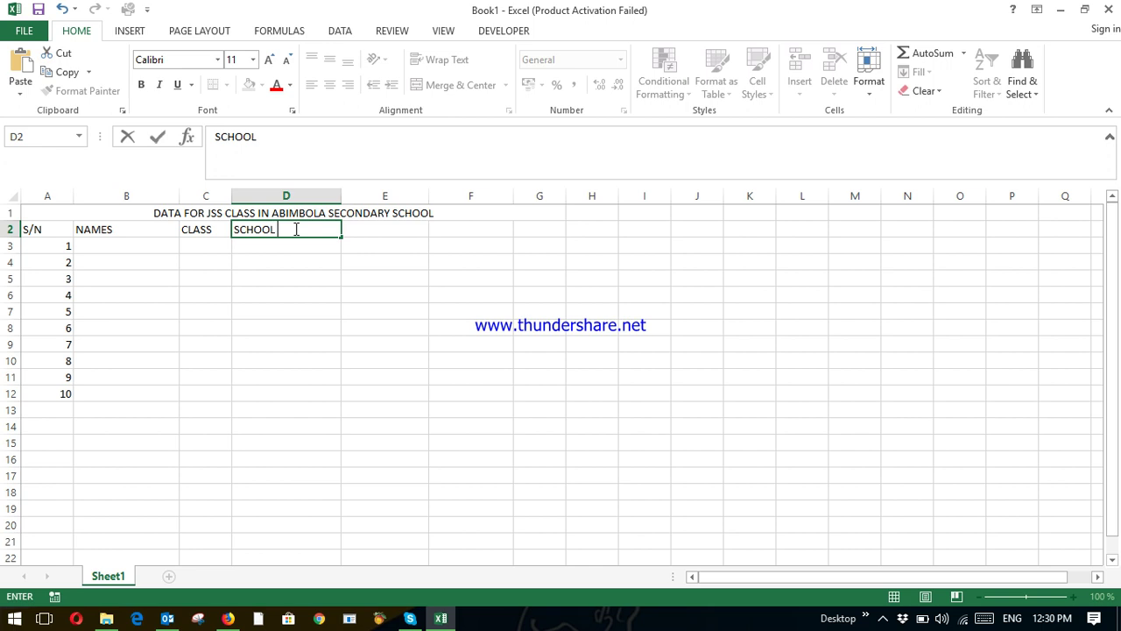
text(ID)
key(BackSpace)
key(BackSpace)
key(Return)
Enter the column headings AMOUNT PAID in E2 and AMOUNT DUE in F2
click(386, 230)
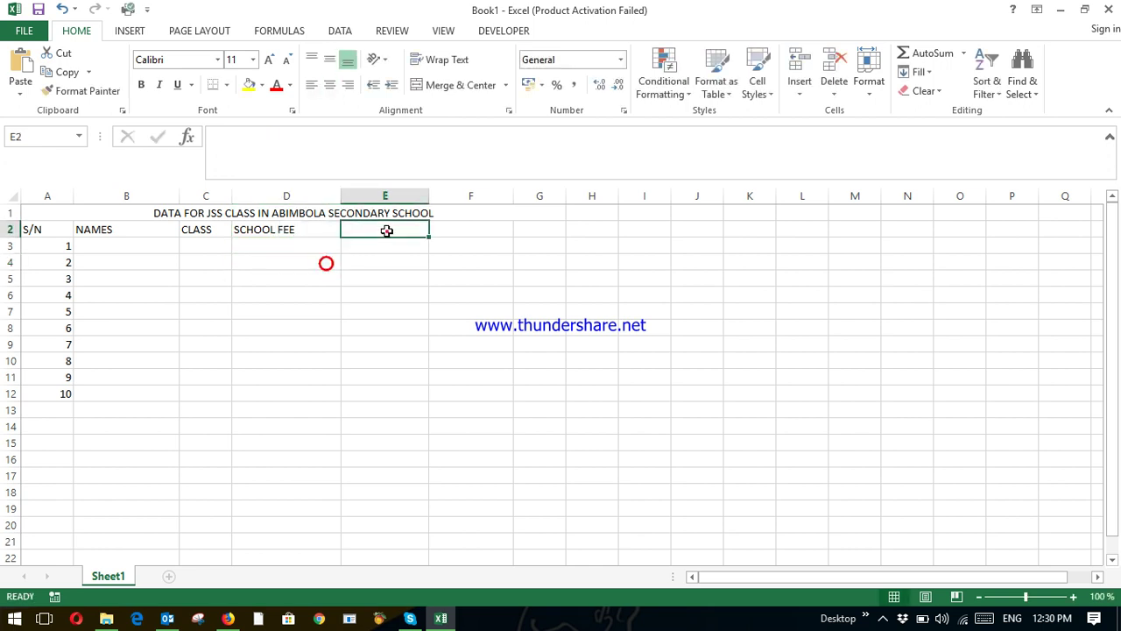
text(AMOUNT PAID)
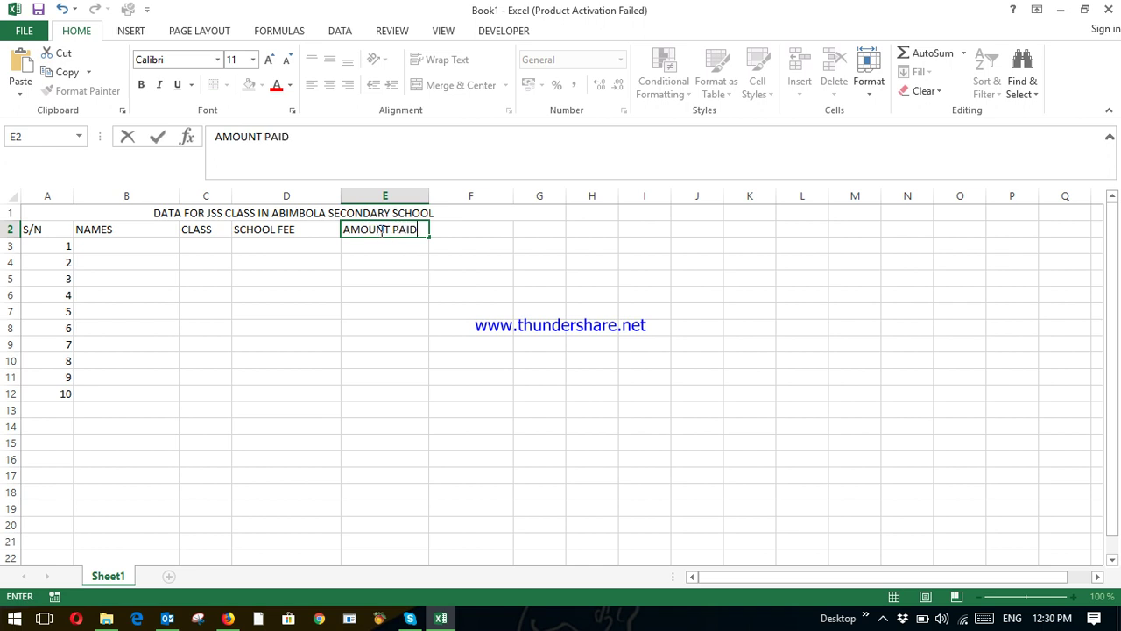
click(397, 266)
click(474, 228)
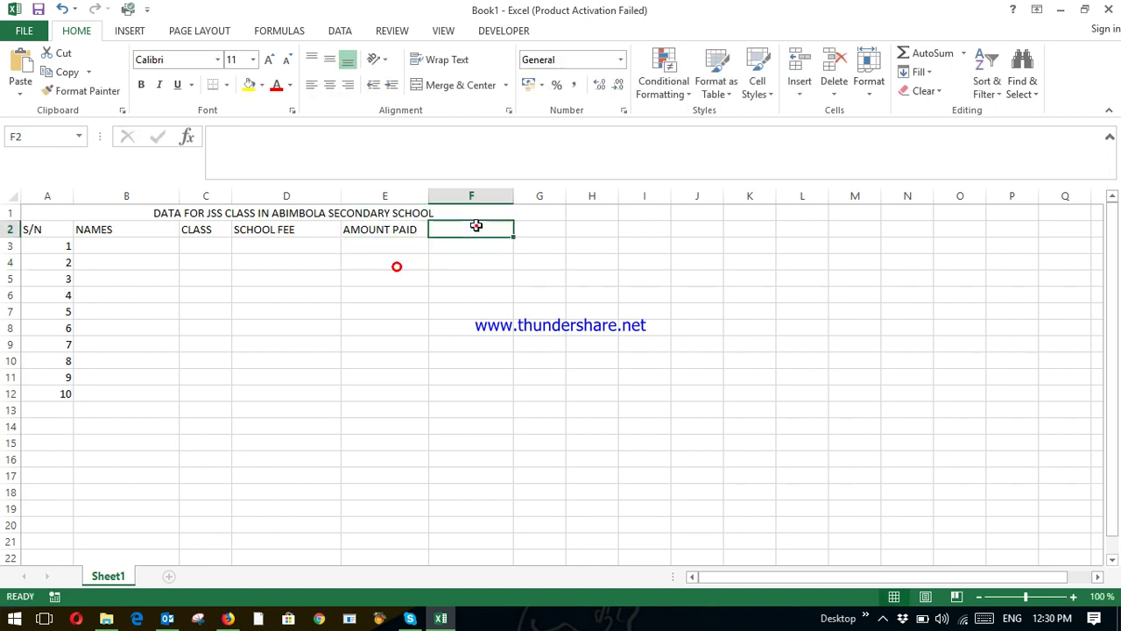
text(AMOUNT)
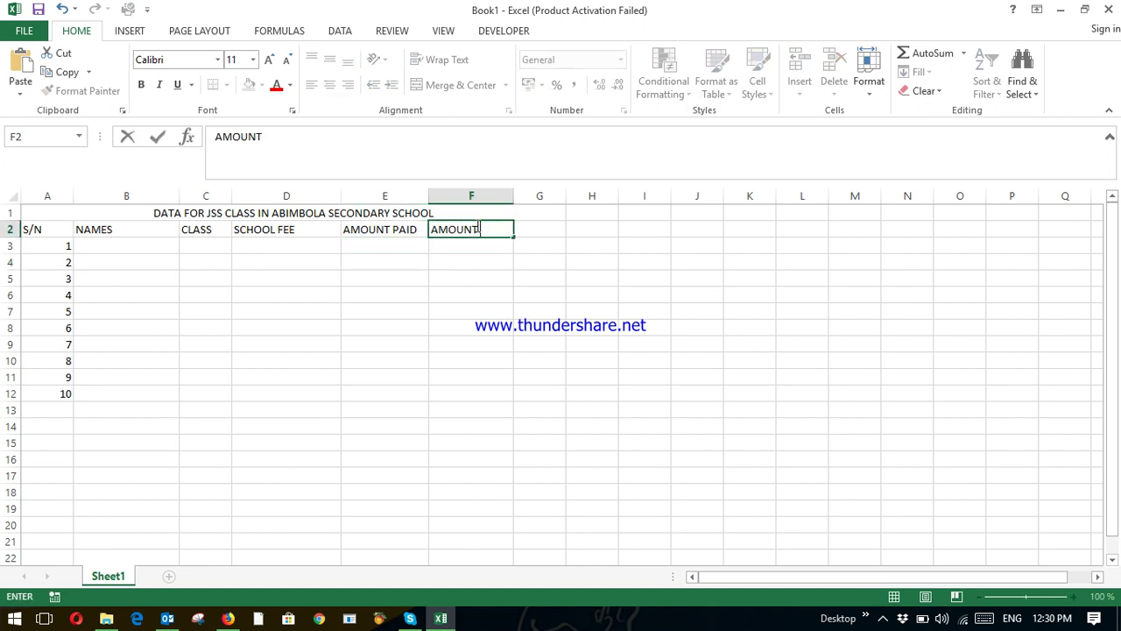
text( DUE)
click(425, 283)
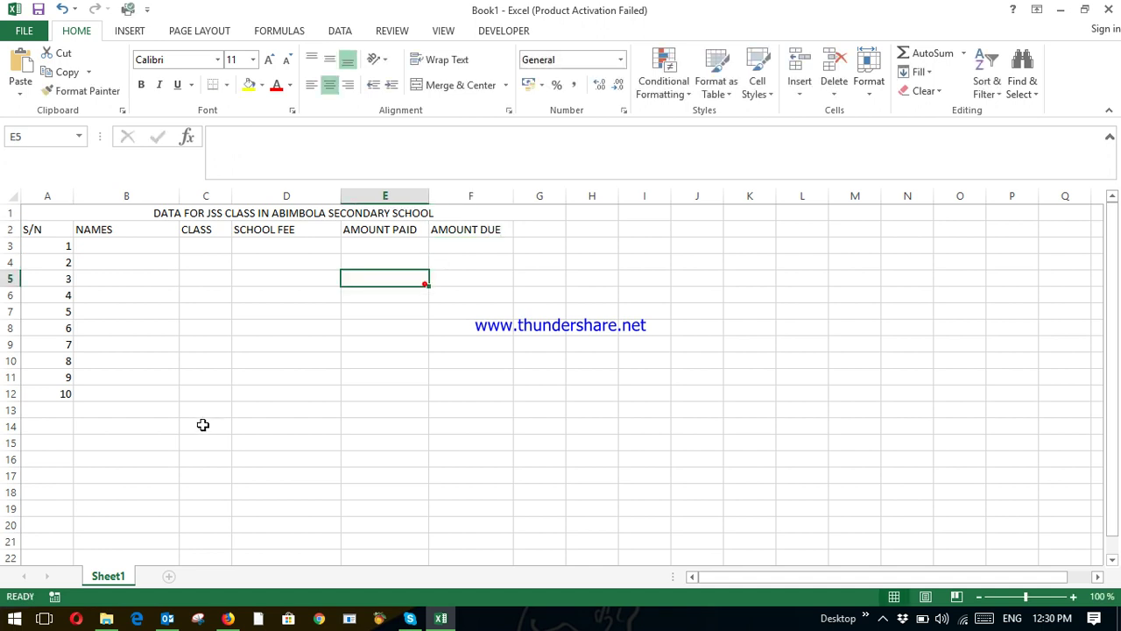
Enter the first five students' first names in cells B3 to B7 of the NAMES column
click(137, 249)
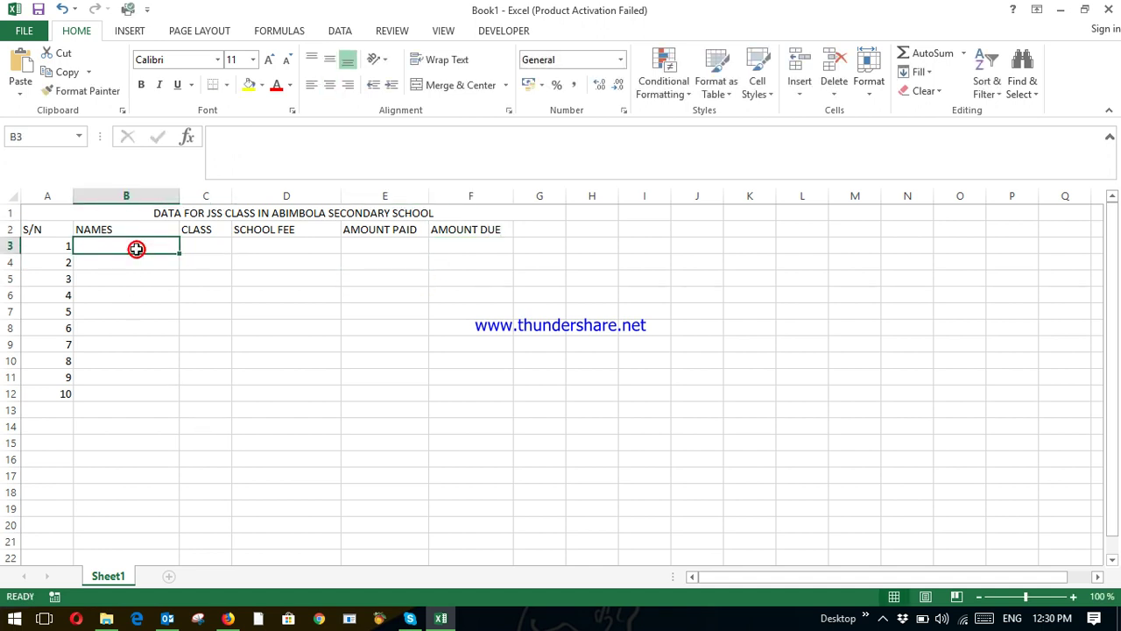
text(Peter)
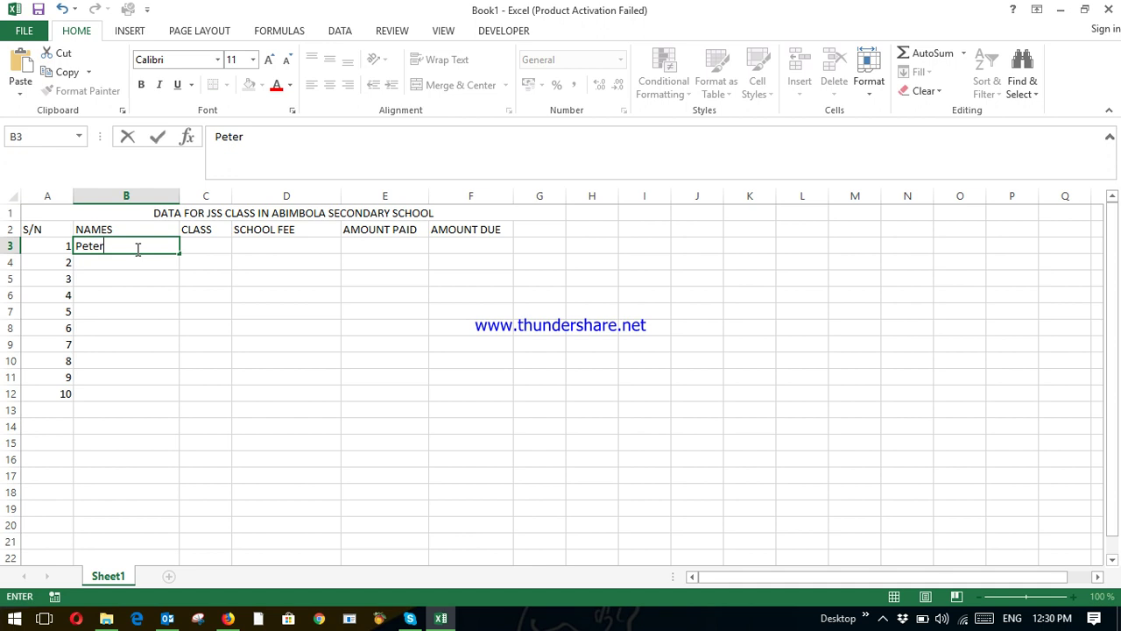
click(154, 263)
text(Ayo)
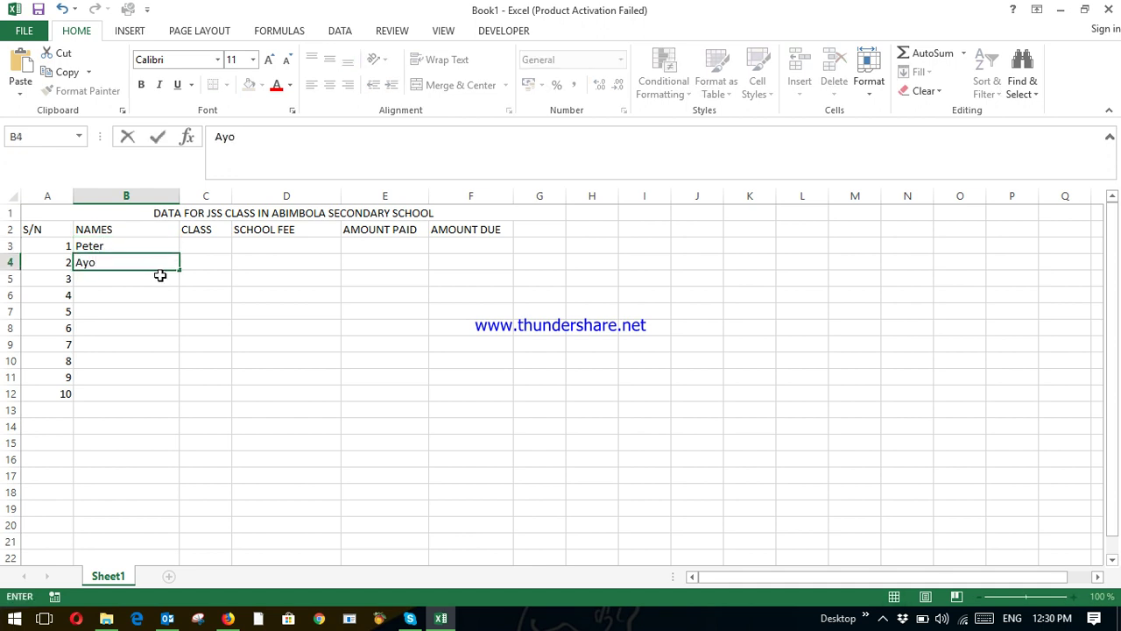
click(161, 276)
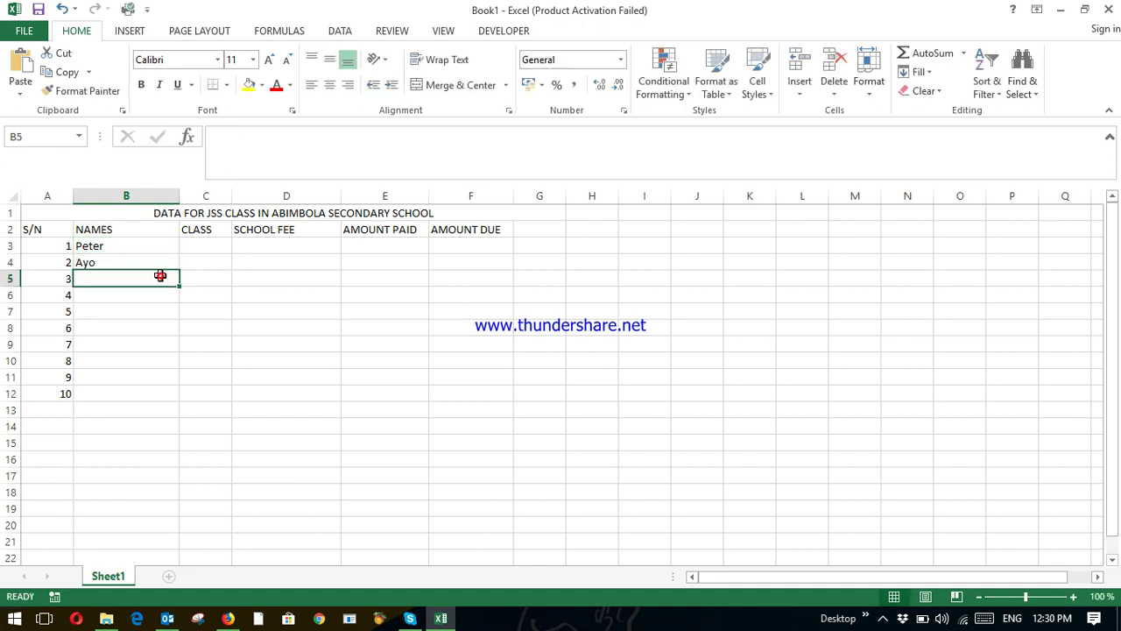
text(Tobi)
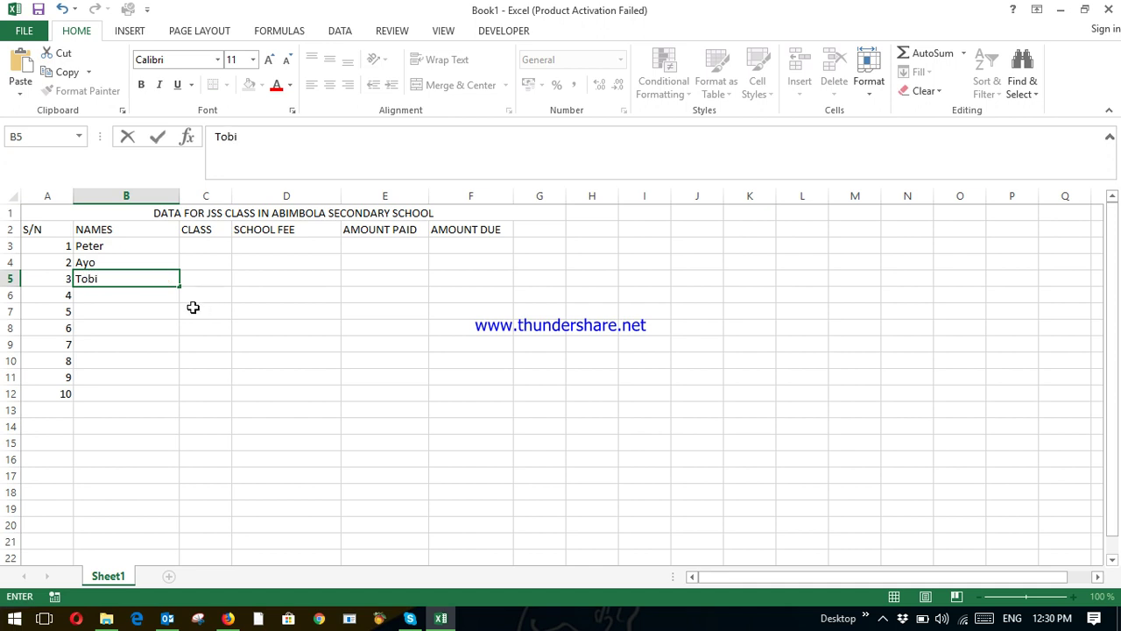
click(166, 296)
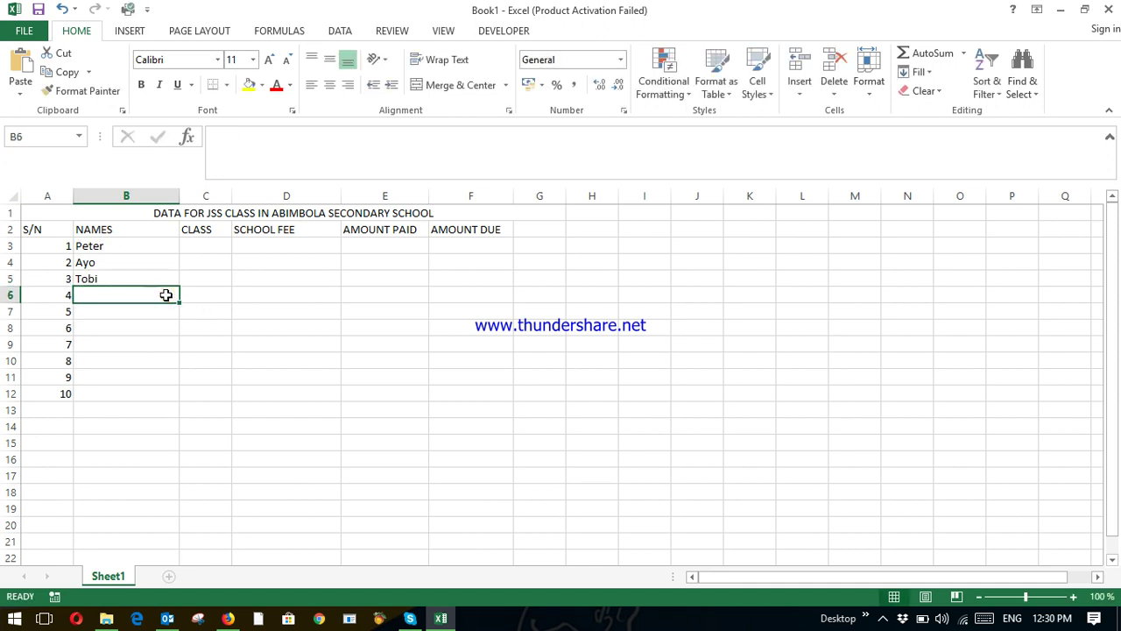
text(Simi)
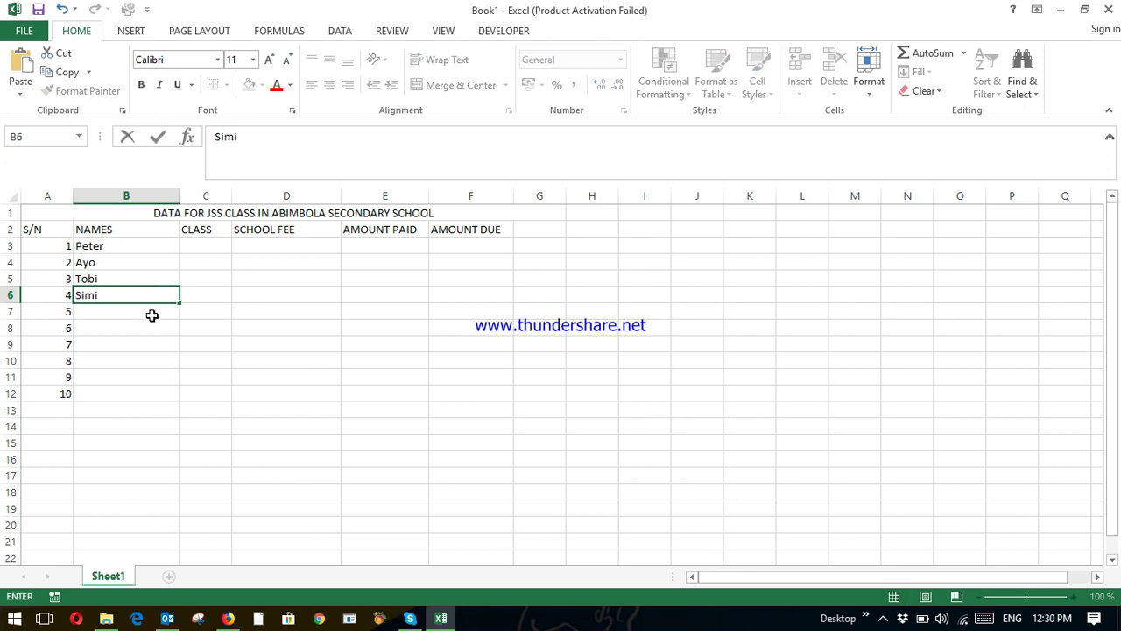
key(Return)
click(151, 317)
text(Bol)
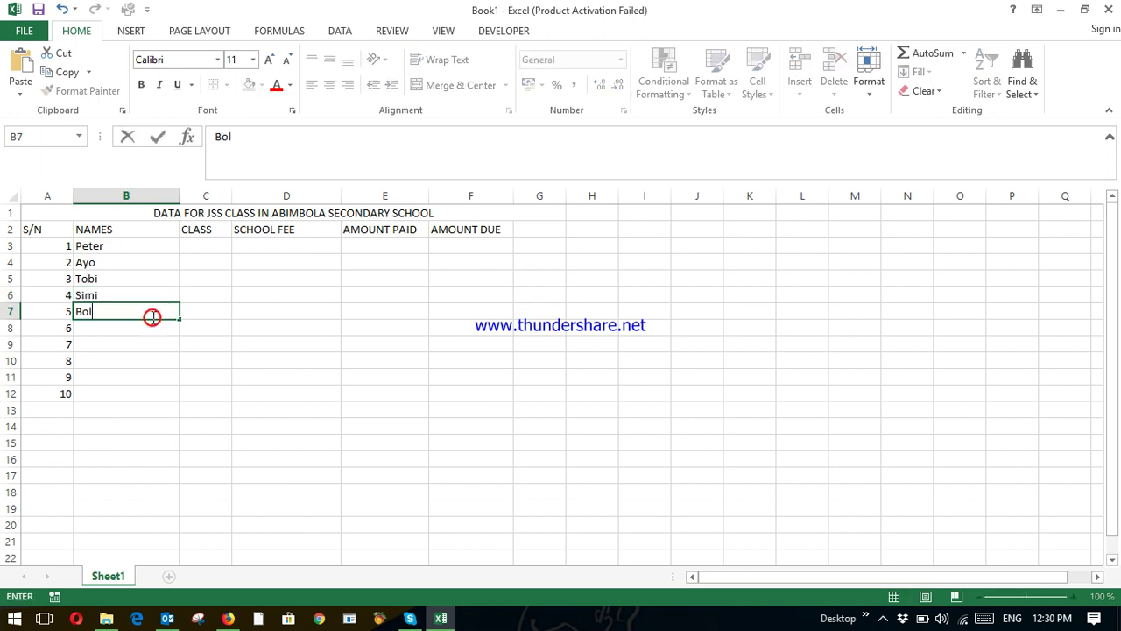
key(Return)
Enter the remaining five students' first names in cells B8 to B12 of the NAMES column
click(151, 326)
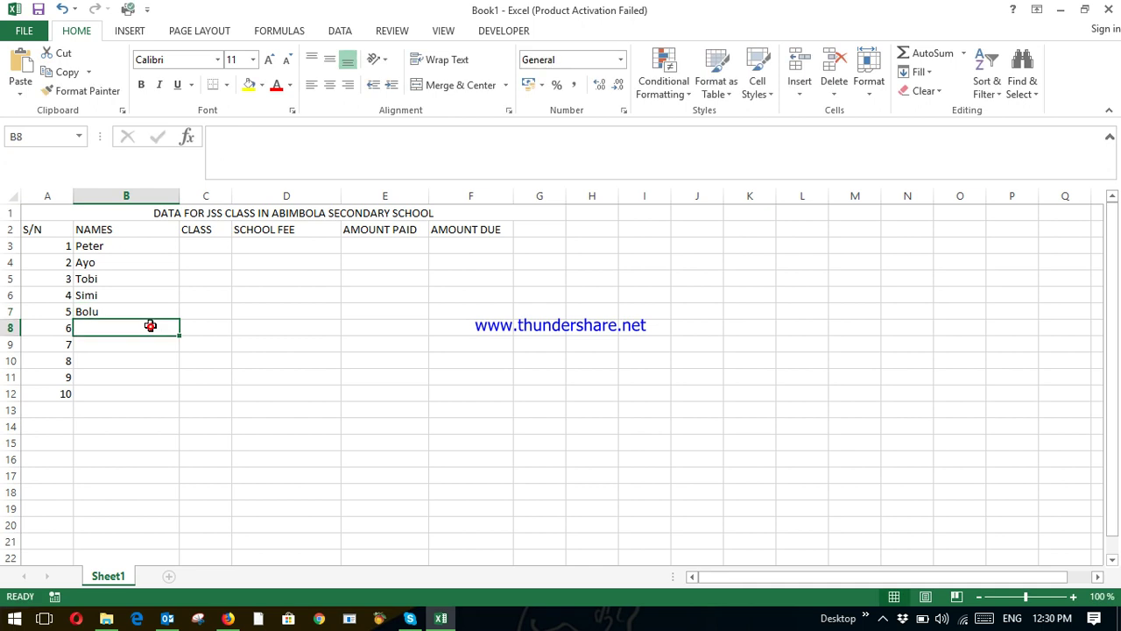
text(Akin)
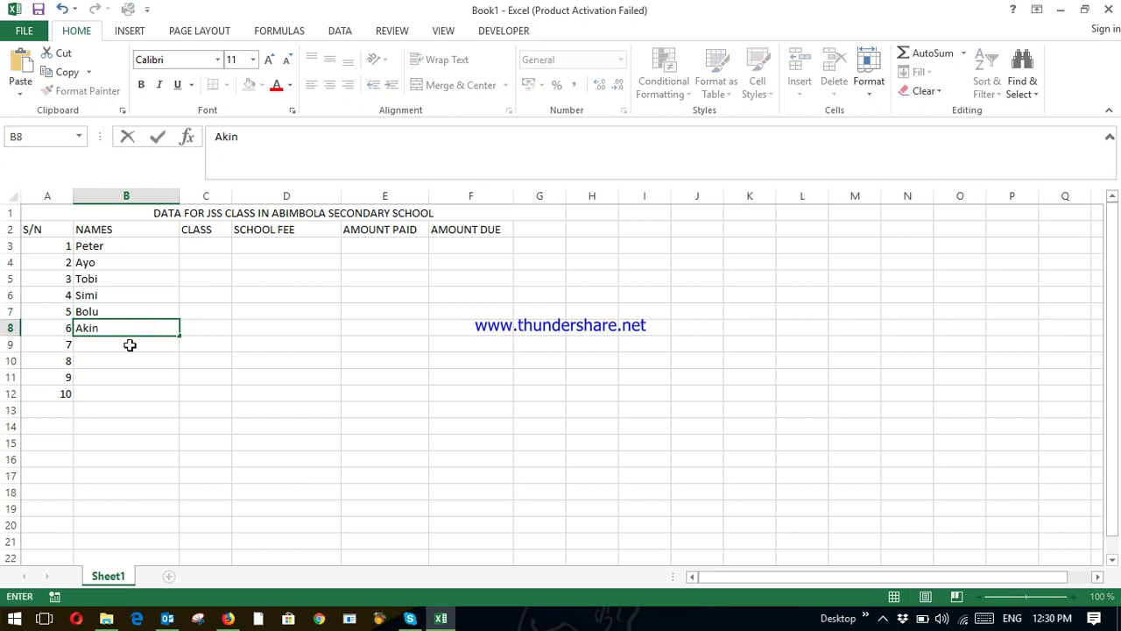
key(Return)
click(130, 344)
text(Gbenga)
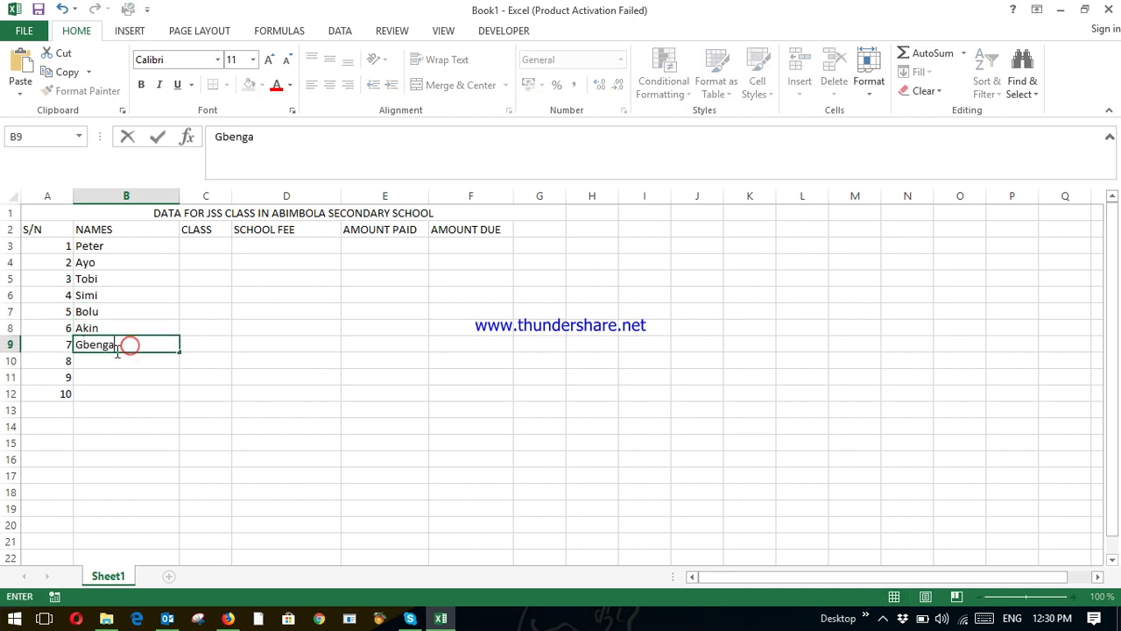
key(Return)
click(88, 361)
text(Omolola)
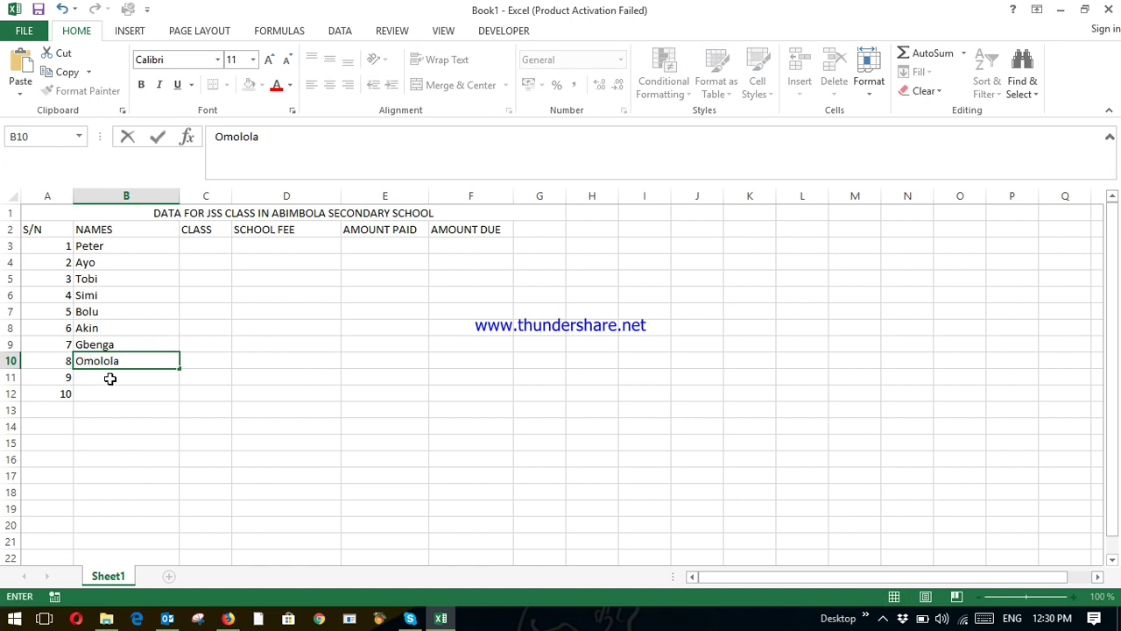
click(111, 378)
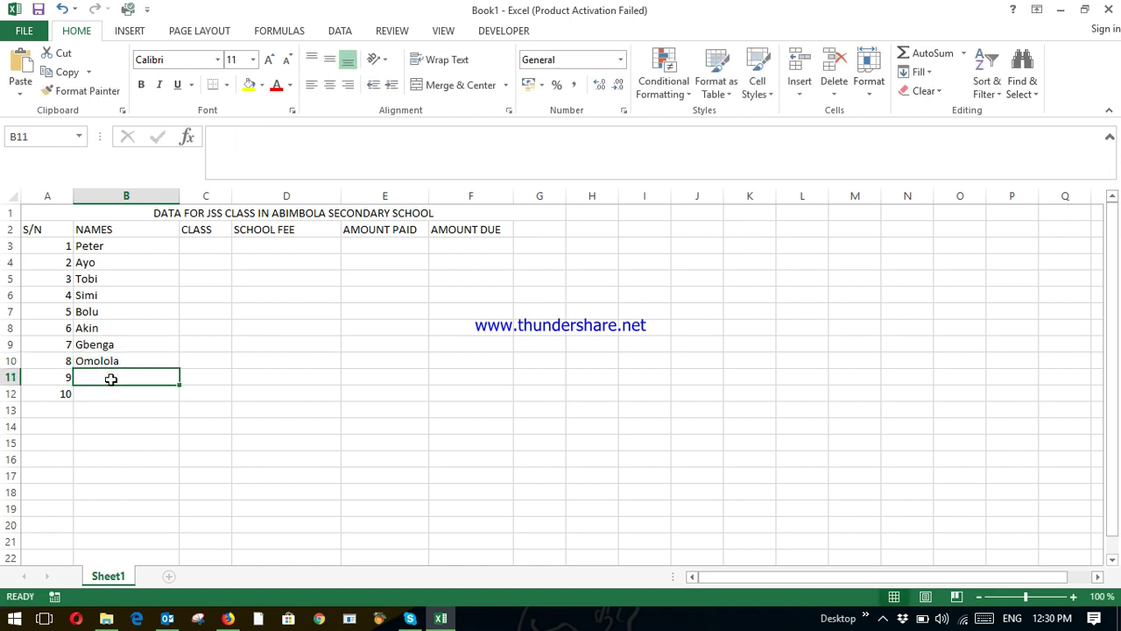
text(Tomiwa)
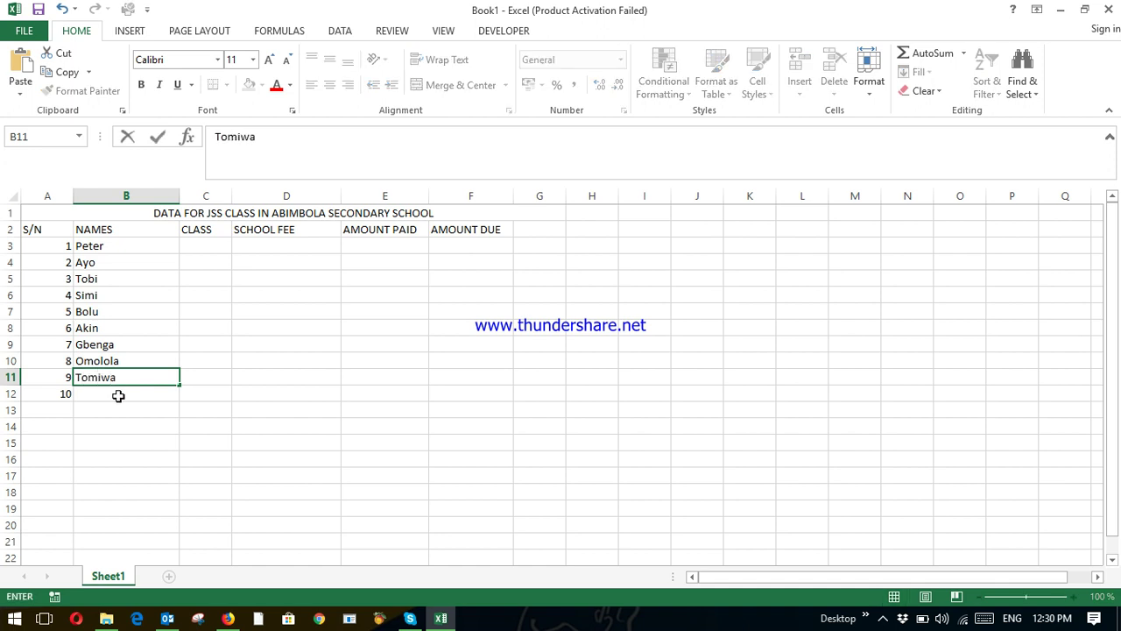
click(118, 396)
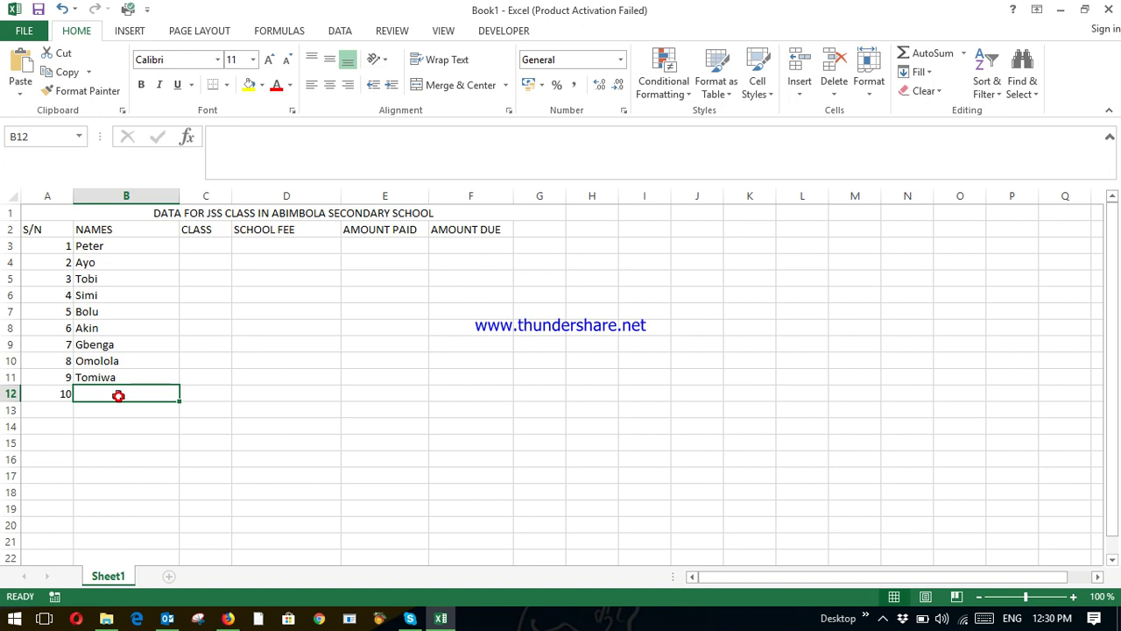
text(Seun)
click(153, 433)
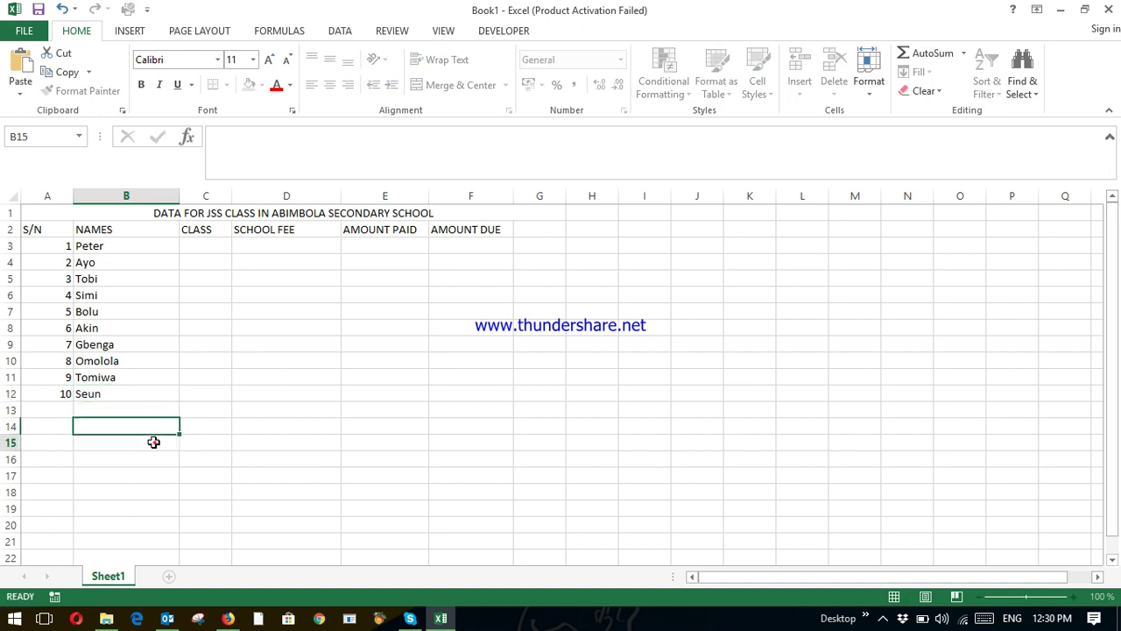
click(152, 441)
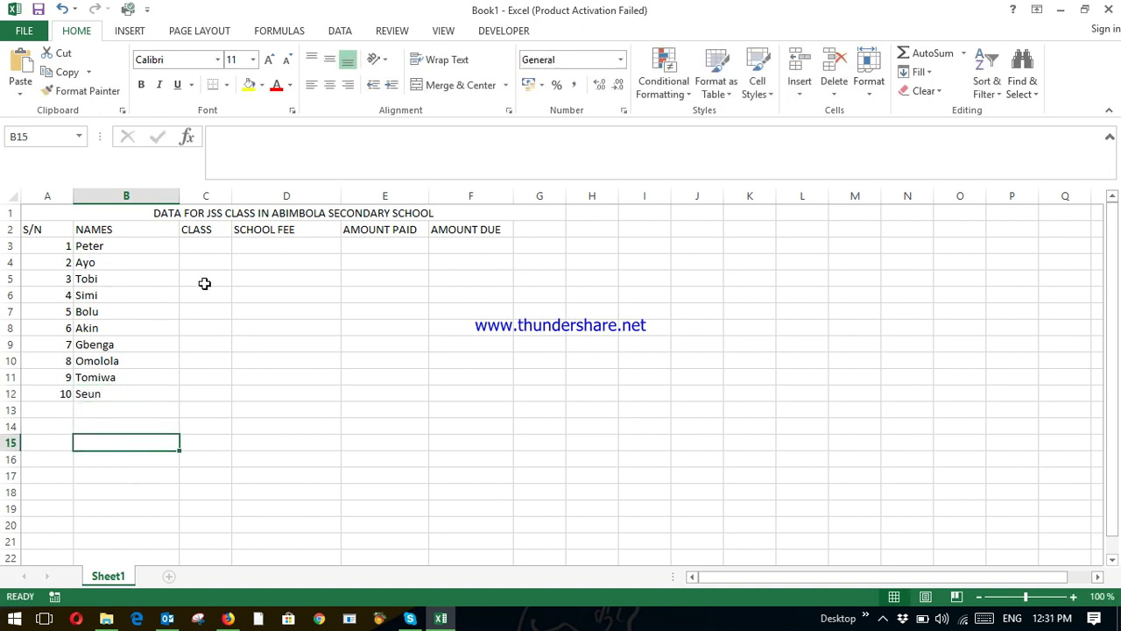
Enter the class jss3 in C3 and jss2 in each of the cells C4, C5 and C6
click(209, 244)
text(jss3)
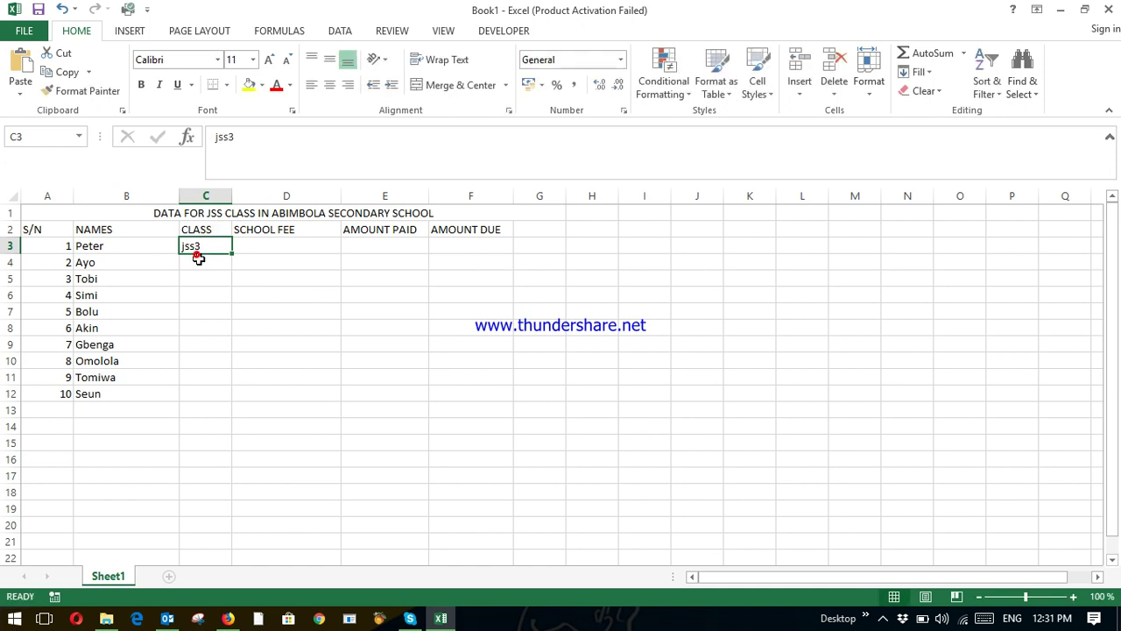
click(200, 260)
text(jss2)
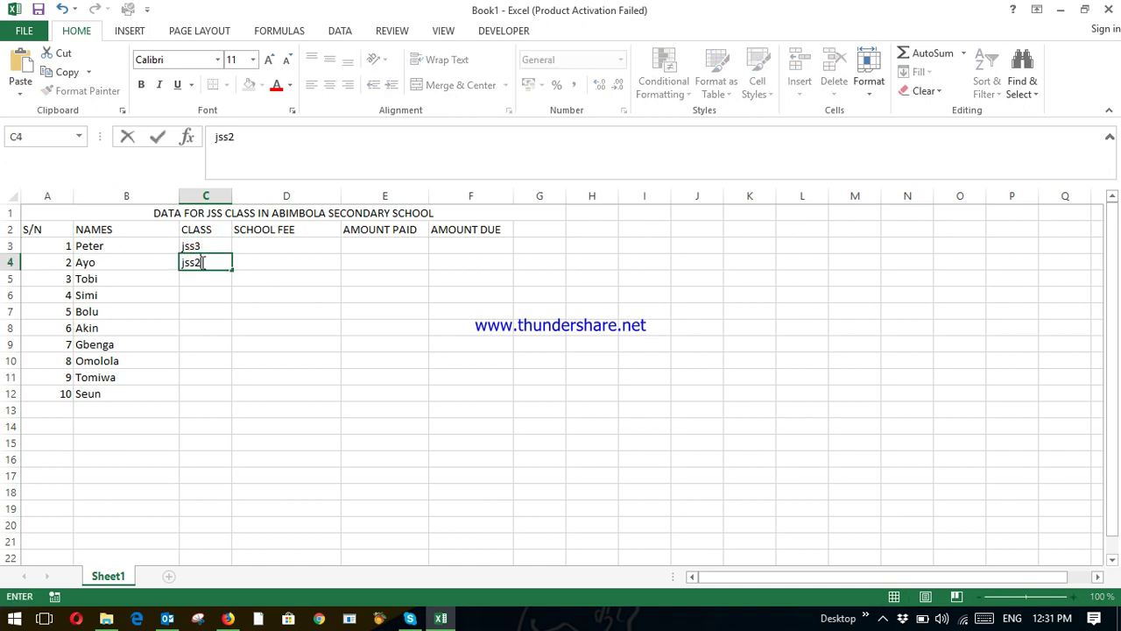
click(221, 277)
text(jss2)
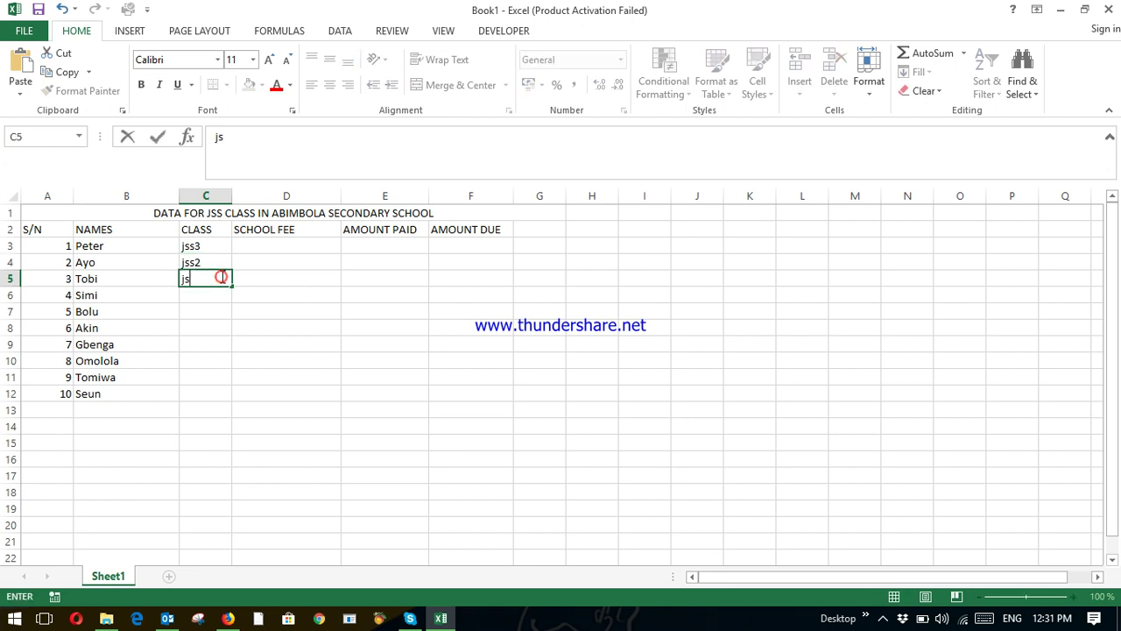
click(210, 295)
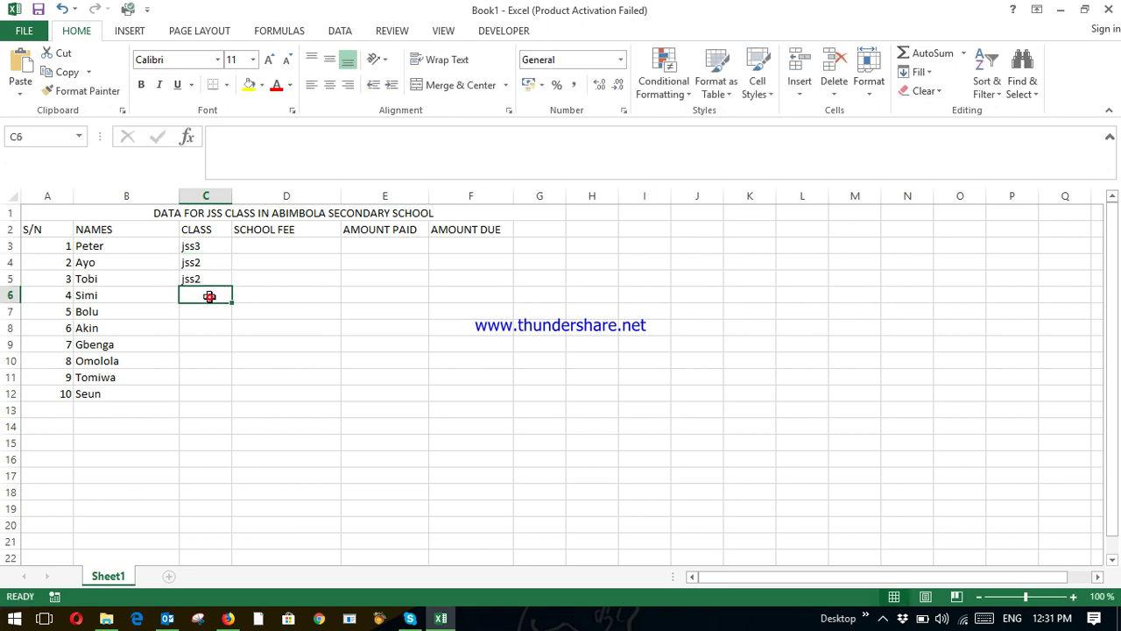
text(jss2)
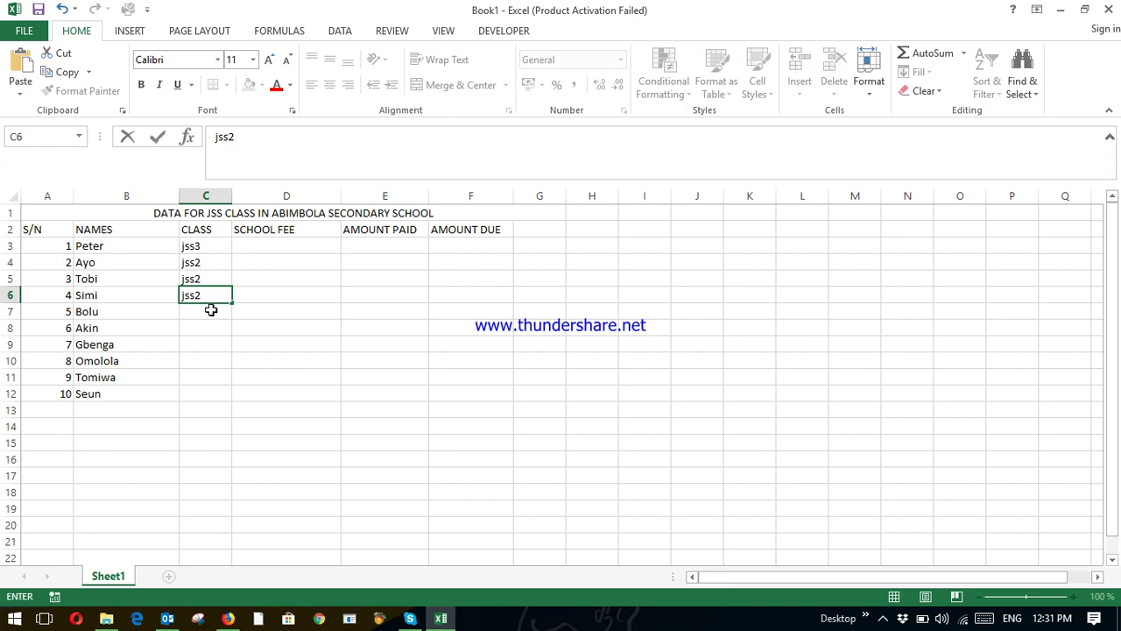
Enter the class jss1 in C7, jss3 in C8 and jss1 in C9
click(211, 311)
text(jss1)
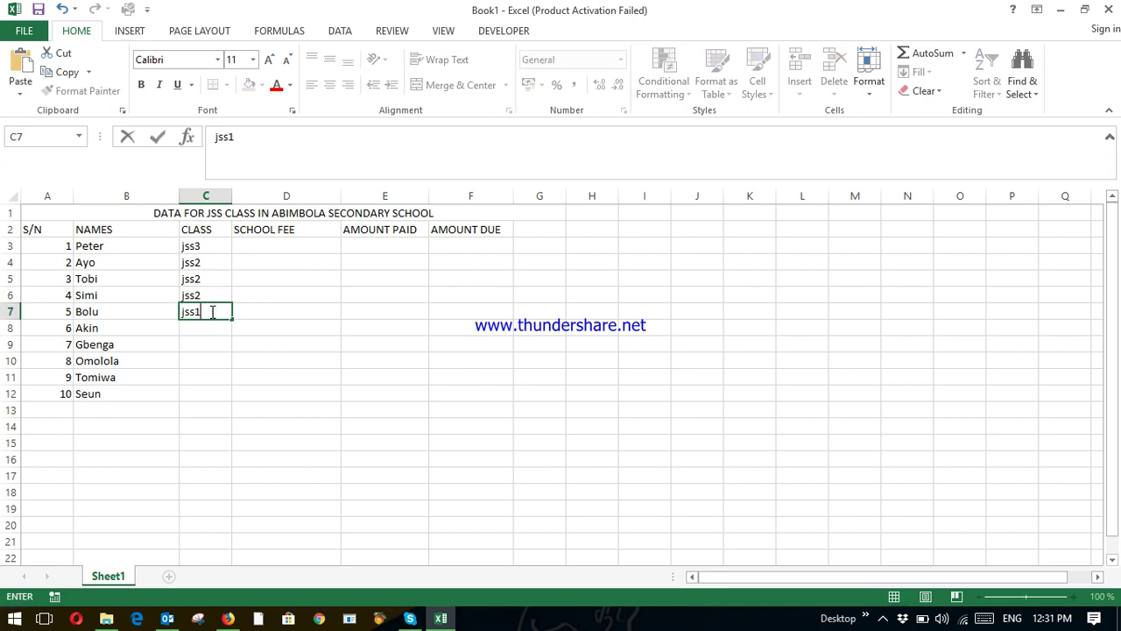
click(212, 327)
text(jss3)
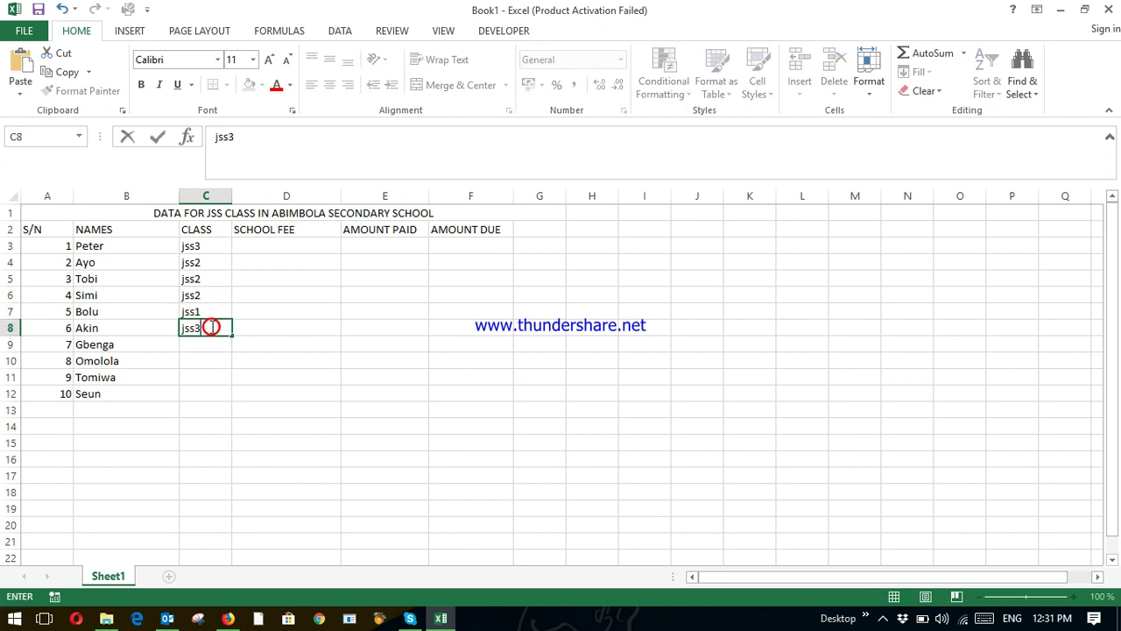
click(209, 345)
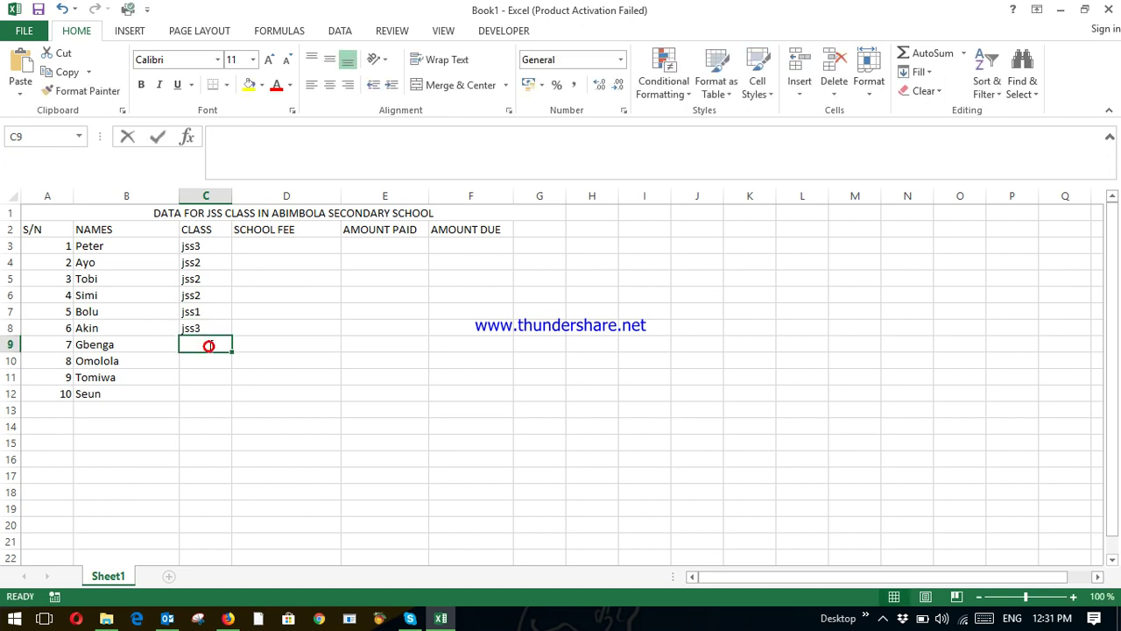
text(jss1)
Enter the class jss1 in C10, jss3 in C11 and jss2 in C12 to complete the CLASS column
click(210, 360)
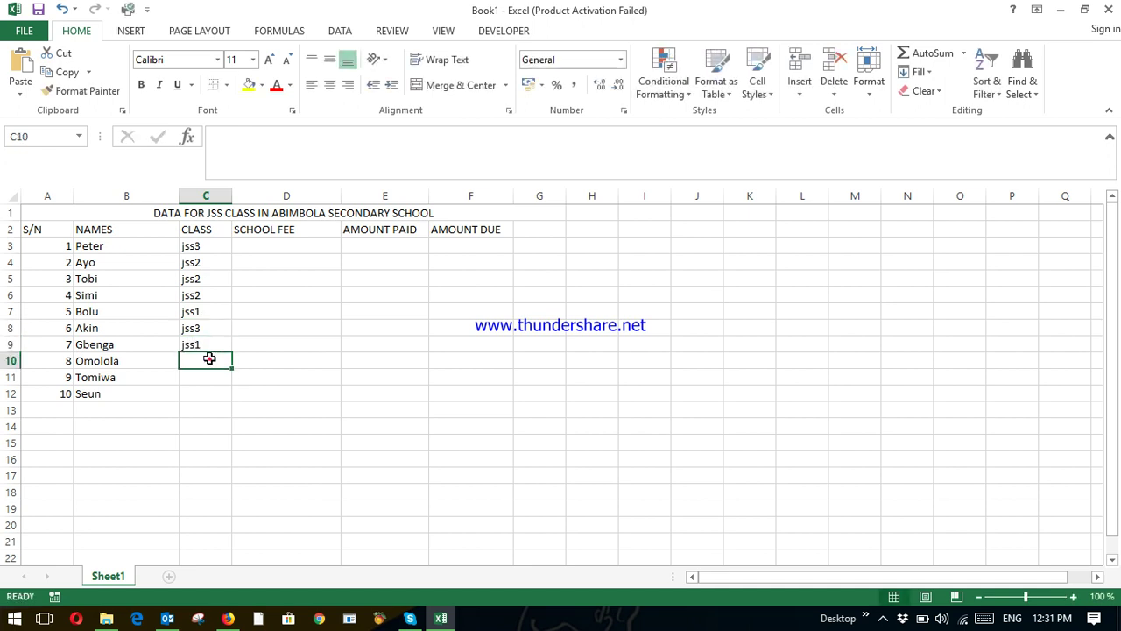
text(jss1)
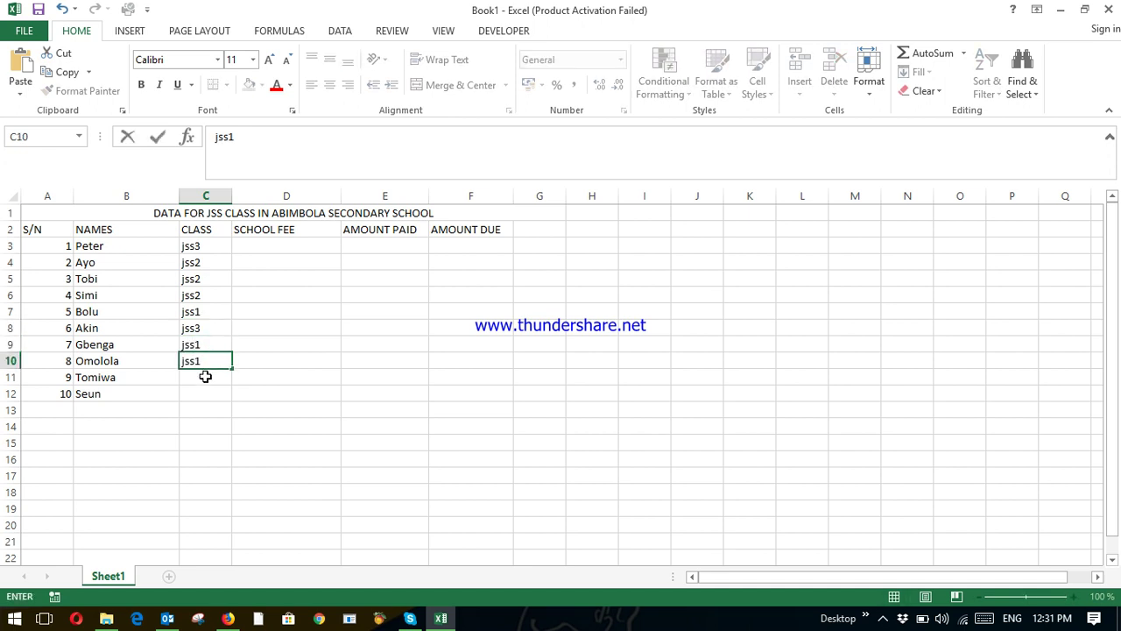
click(205, 375)
text(jss3)
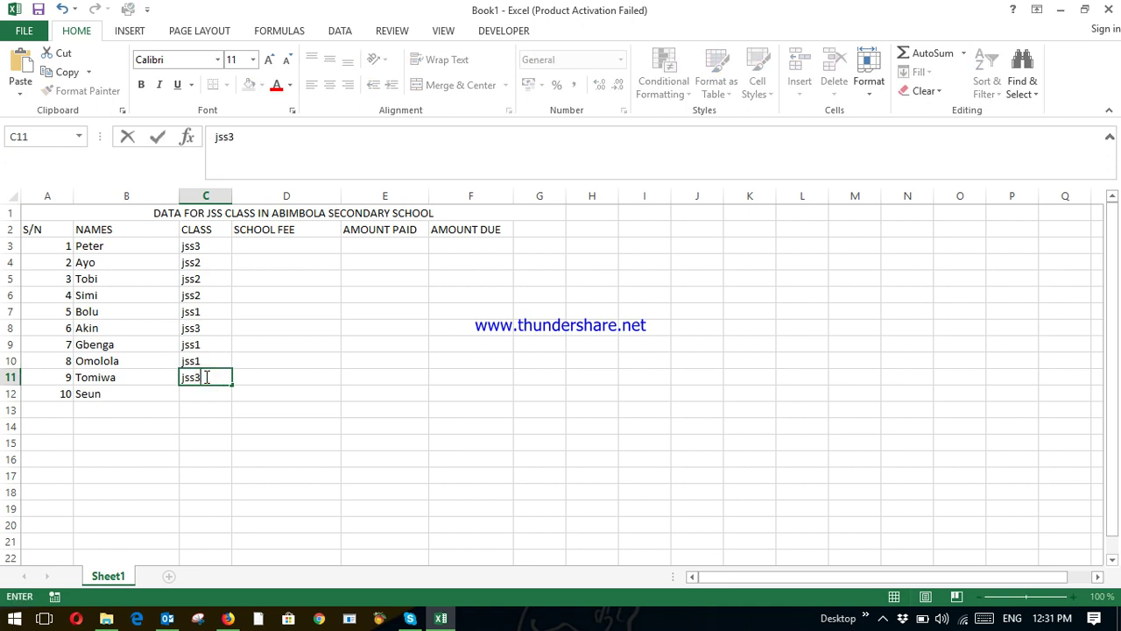
click(199, 391)
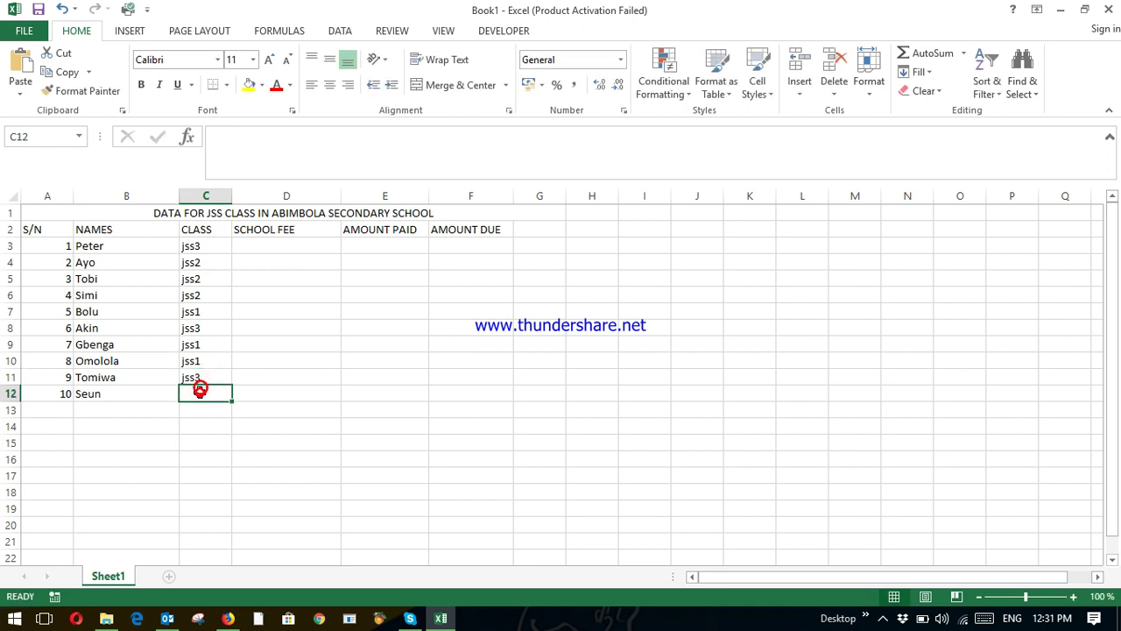
text(jss)
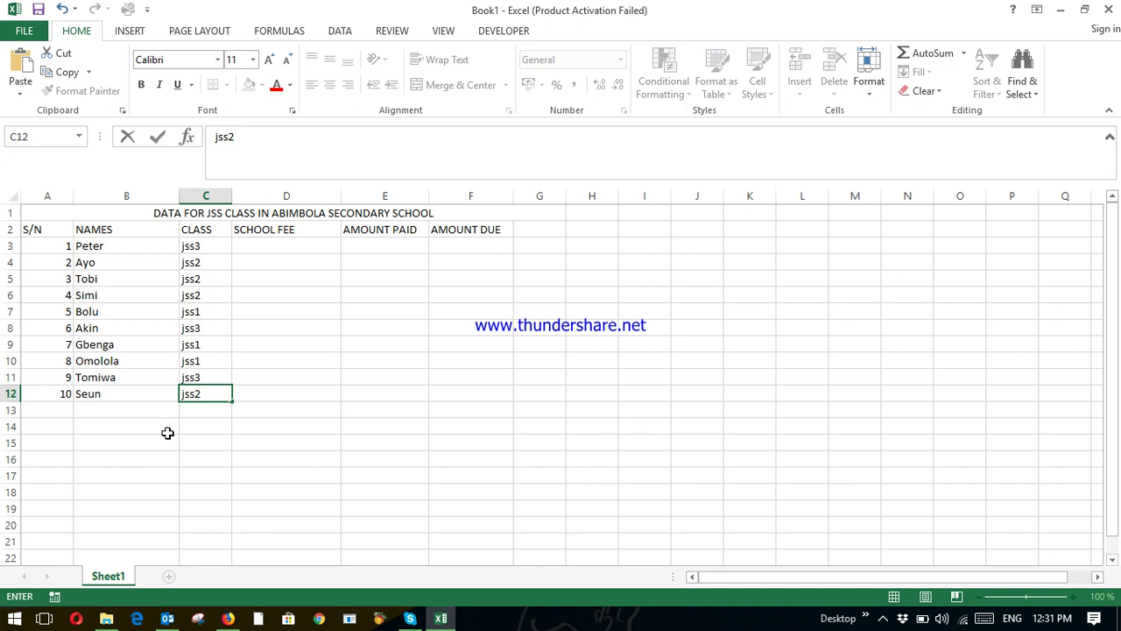
text(2)
click(167, 432)
Enter a school fee of 30,000 in D3 and fill it down through D12
click(292, 251)
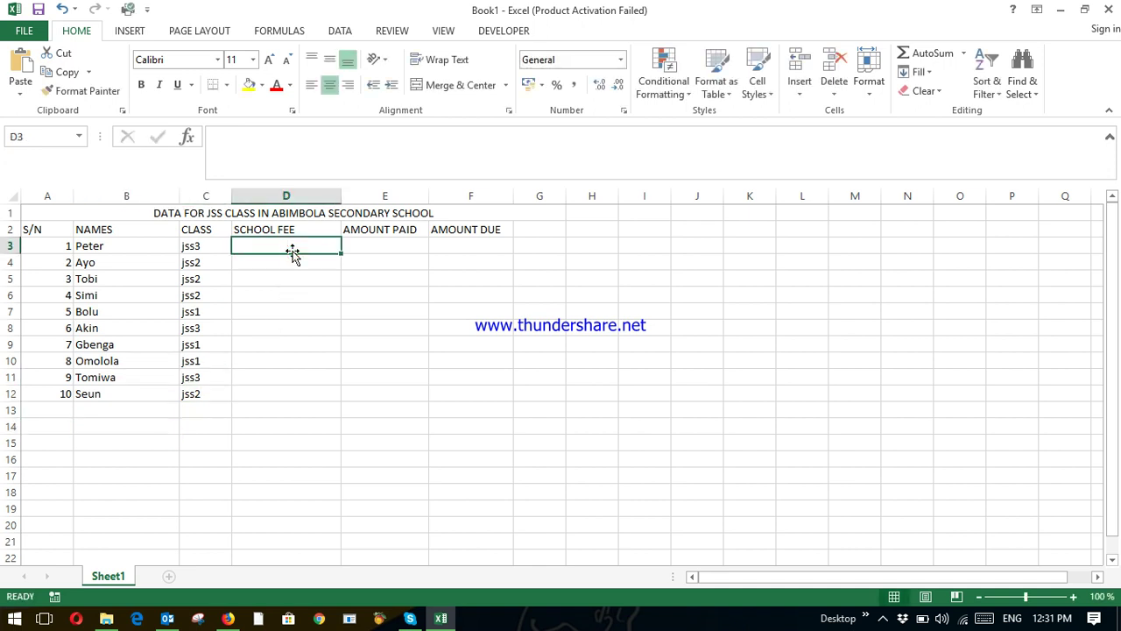
text(30,)
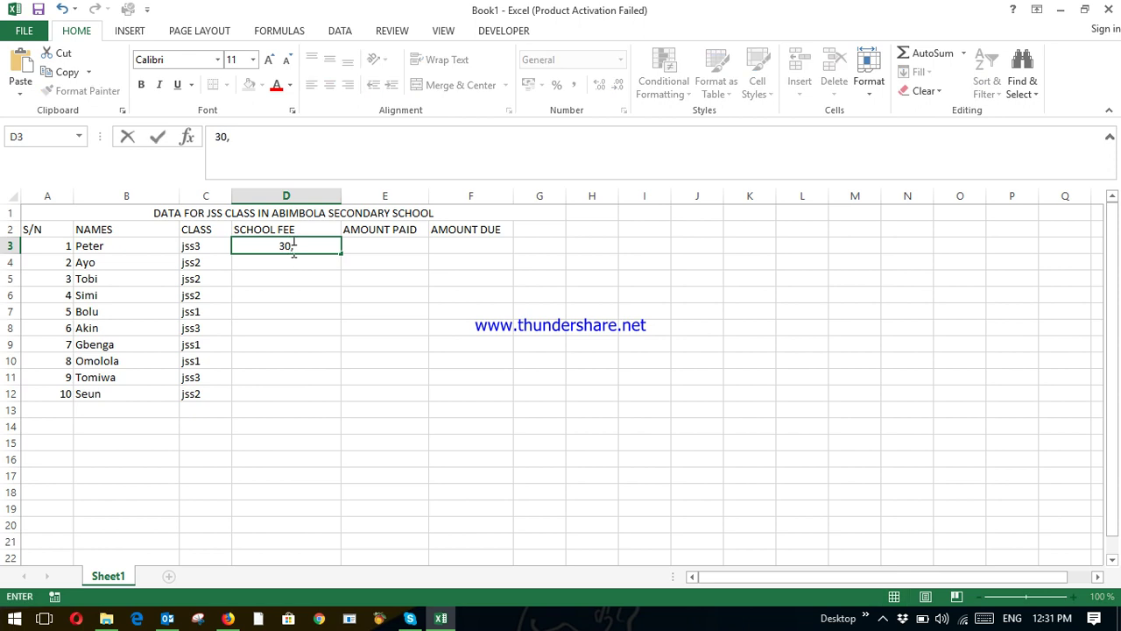
text(000)
key(Return)
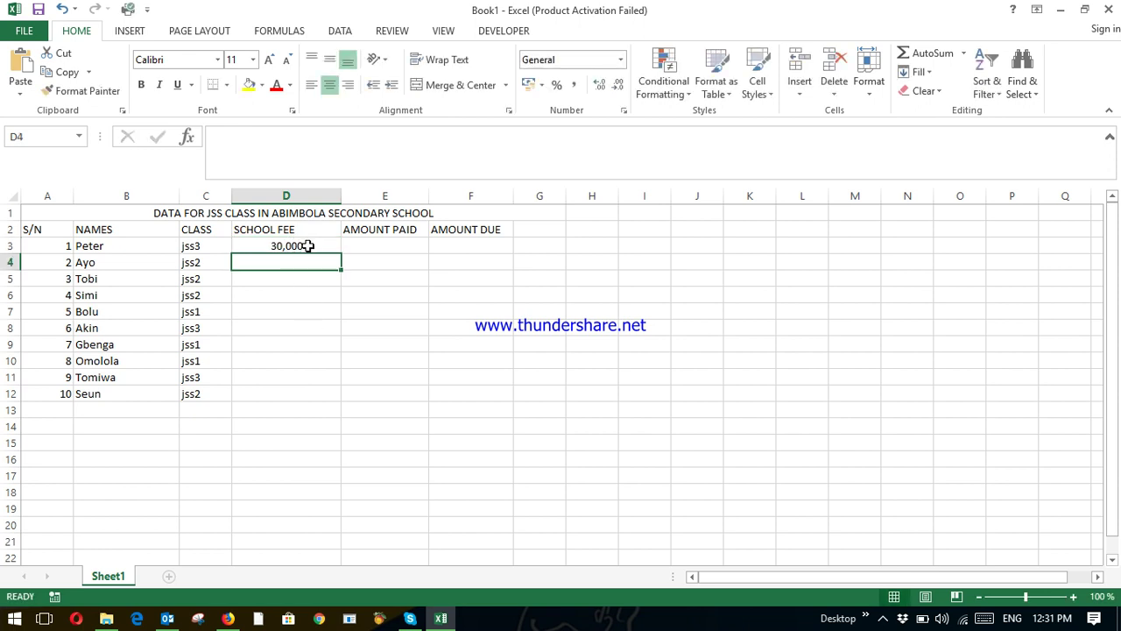
click(312, 244)
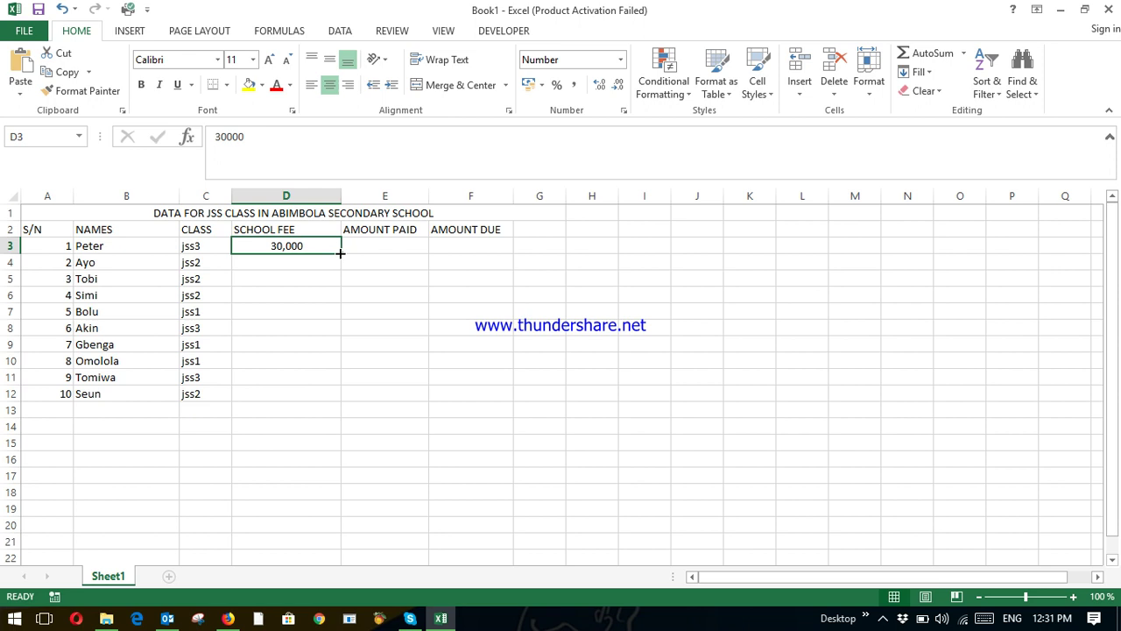
drag(342, 253, 334, 395)
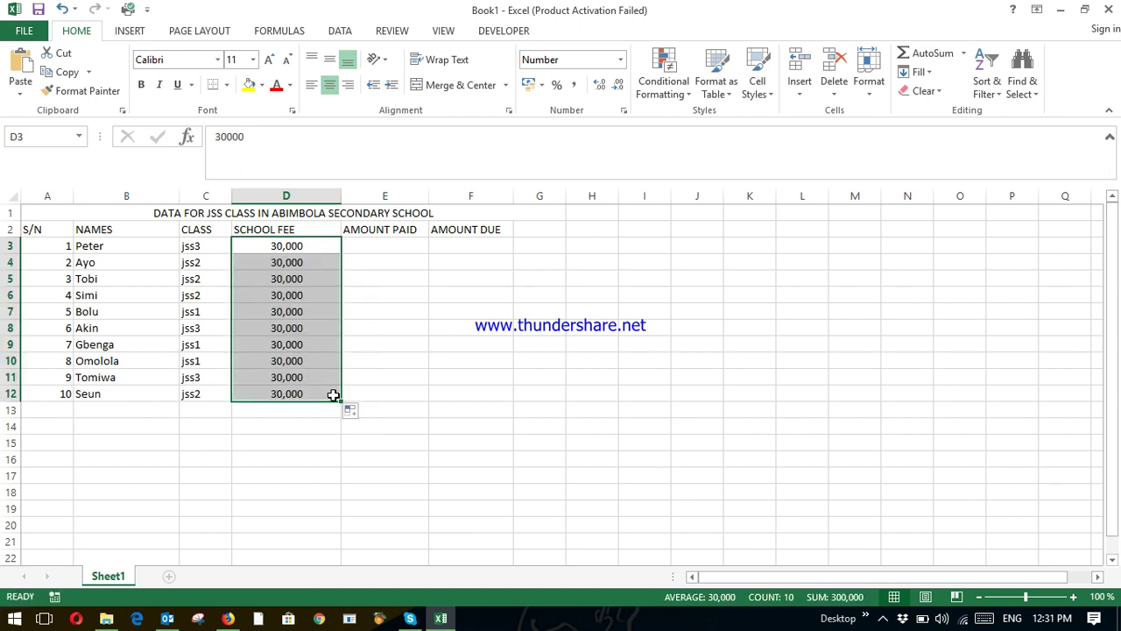
drag(408, 329, 410, 347)
click(409, 348)
Go through the SCHOOL FEE cells from D3 downward to check the filled values
click(304, 247)
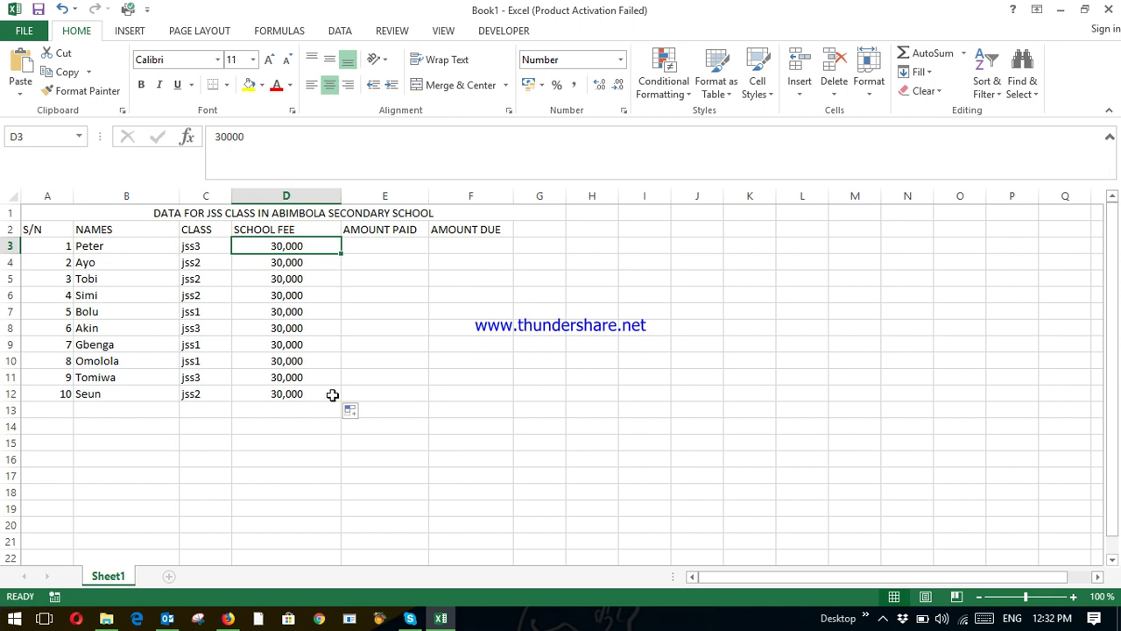
click(309, 261)
click(309, 274)
key(Down)
key(Down)
key(Down)
key(Down)
key(Down)
key(Down)
key(Down)
key(Down)
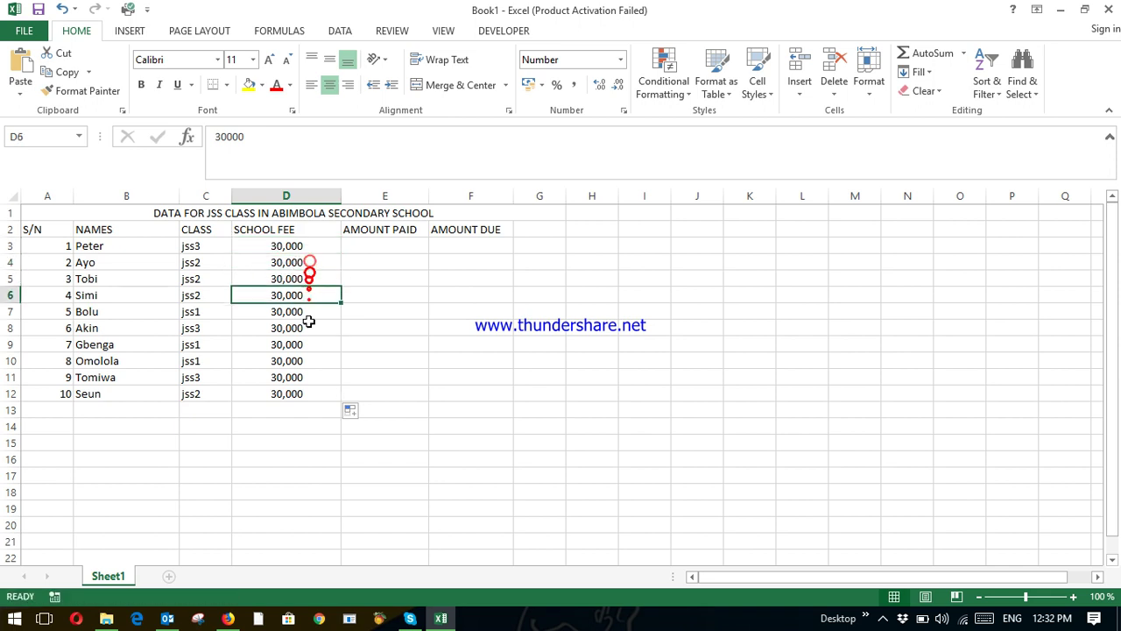
Enter the amounts paid 5000 in E3, 12,000 in E4 and 13000 in E5
click(396, 245)
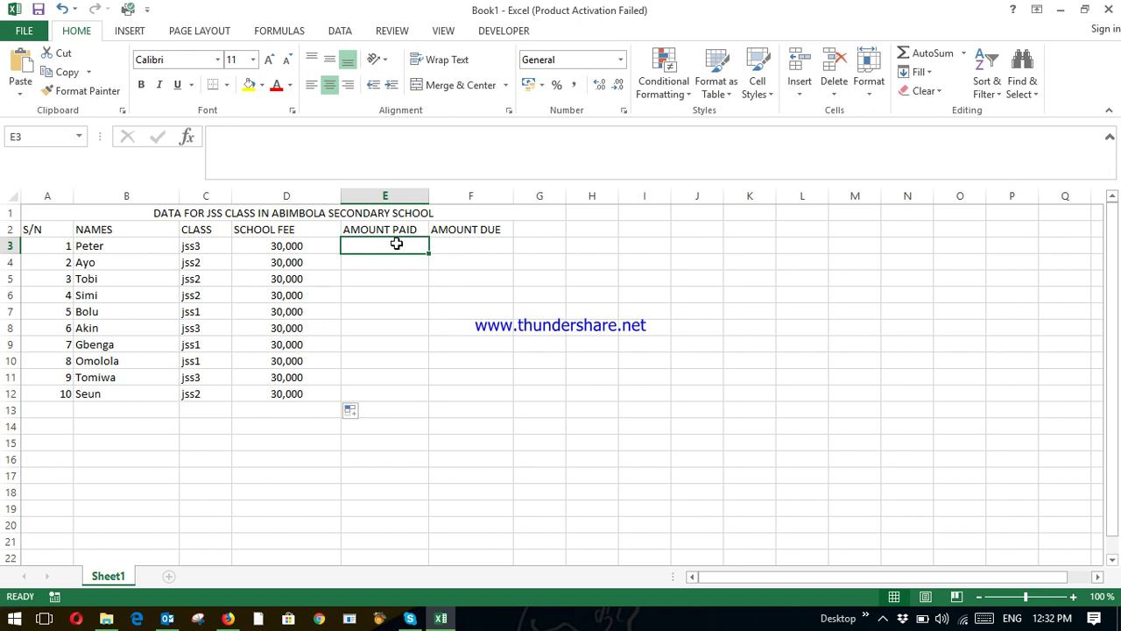
text(5000)
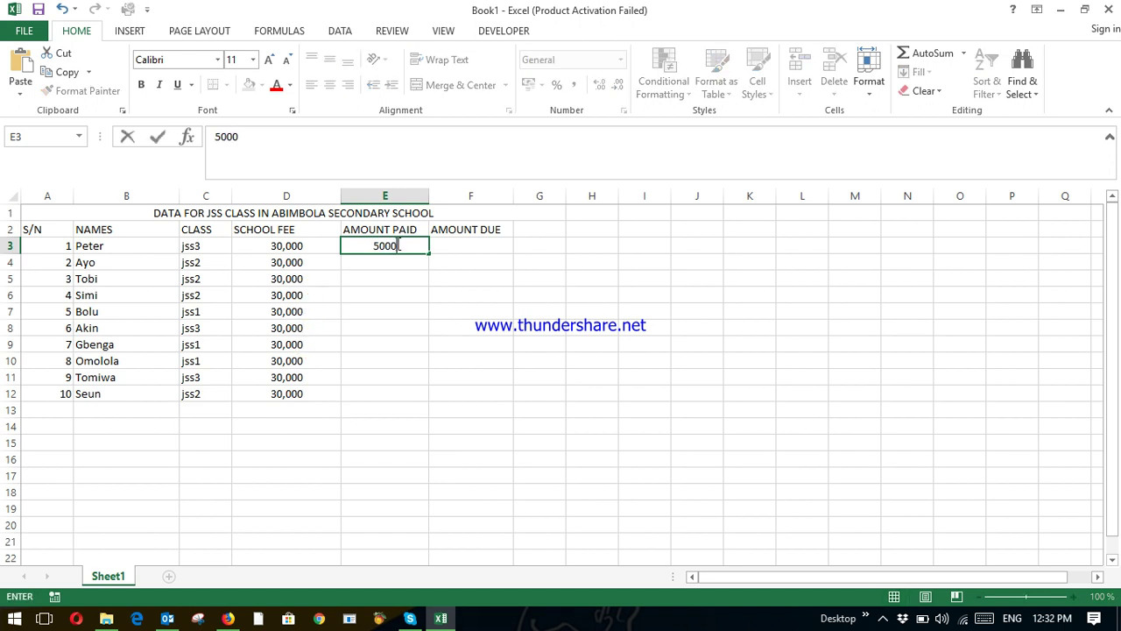
key(Return)
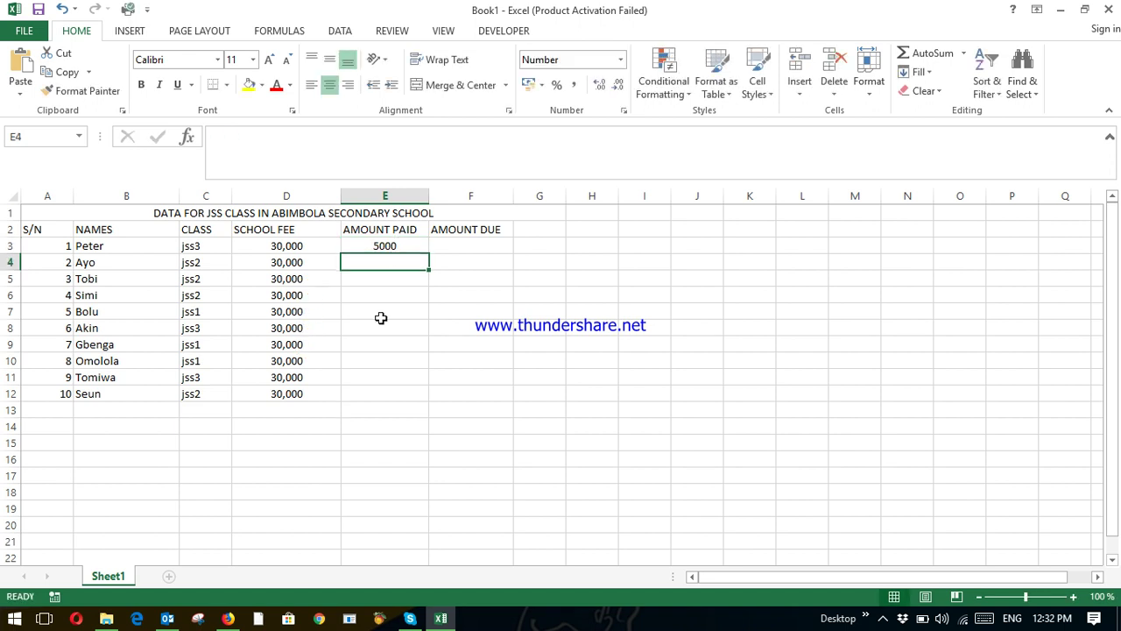
text(2)
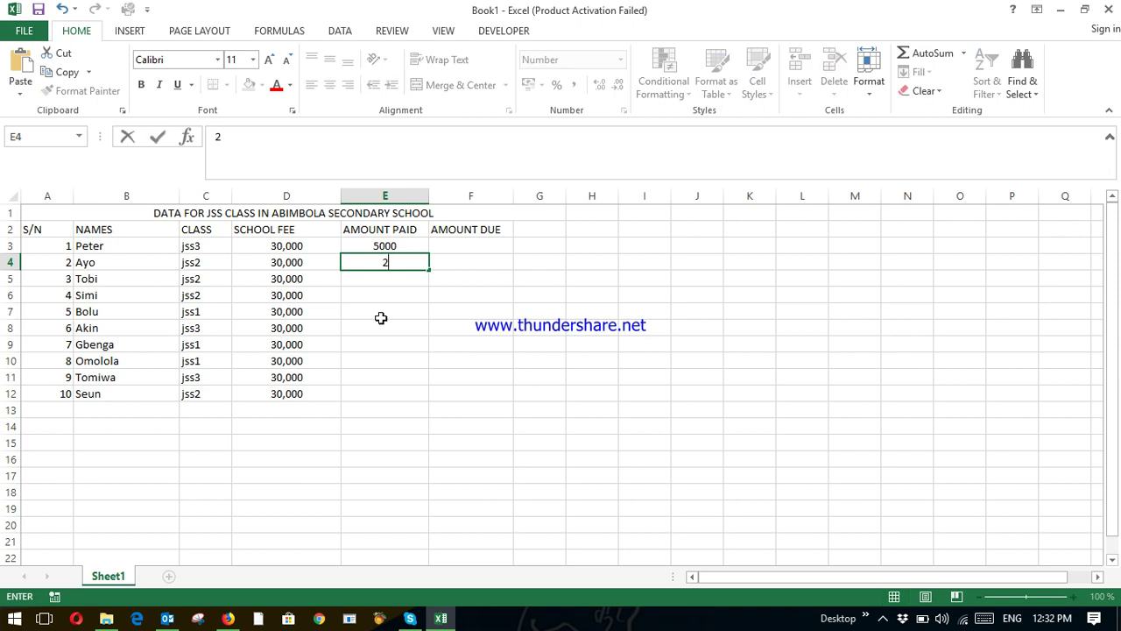
text(2000)
key(Return)
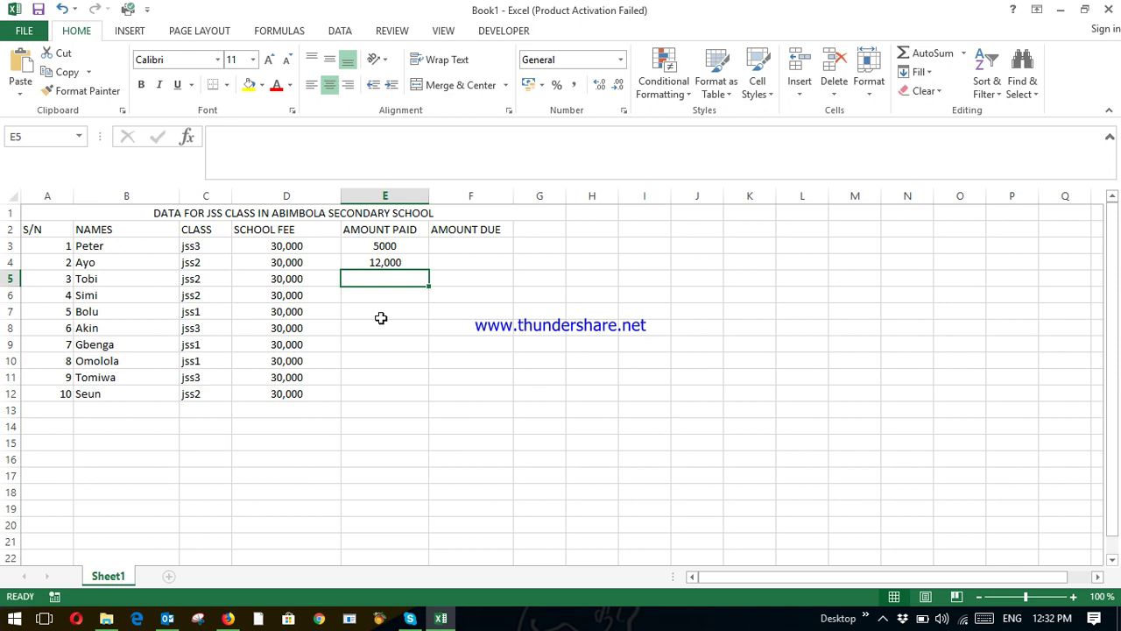
text(1)
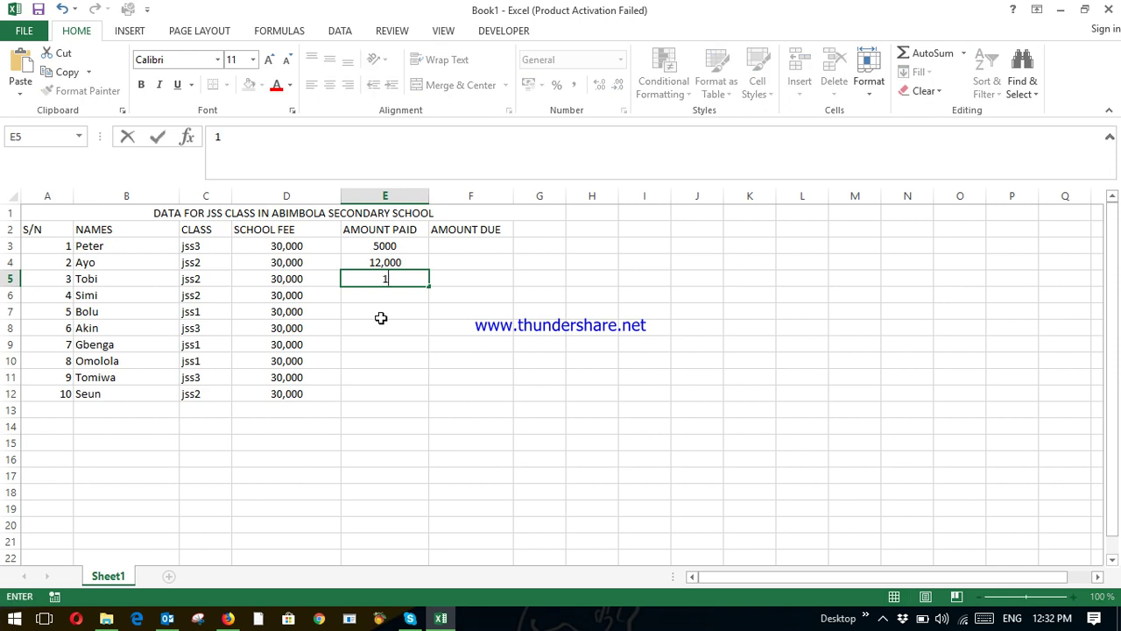
text(3000)
key(Return)
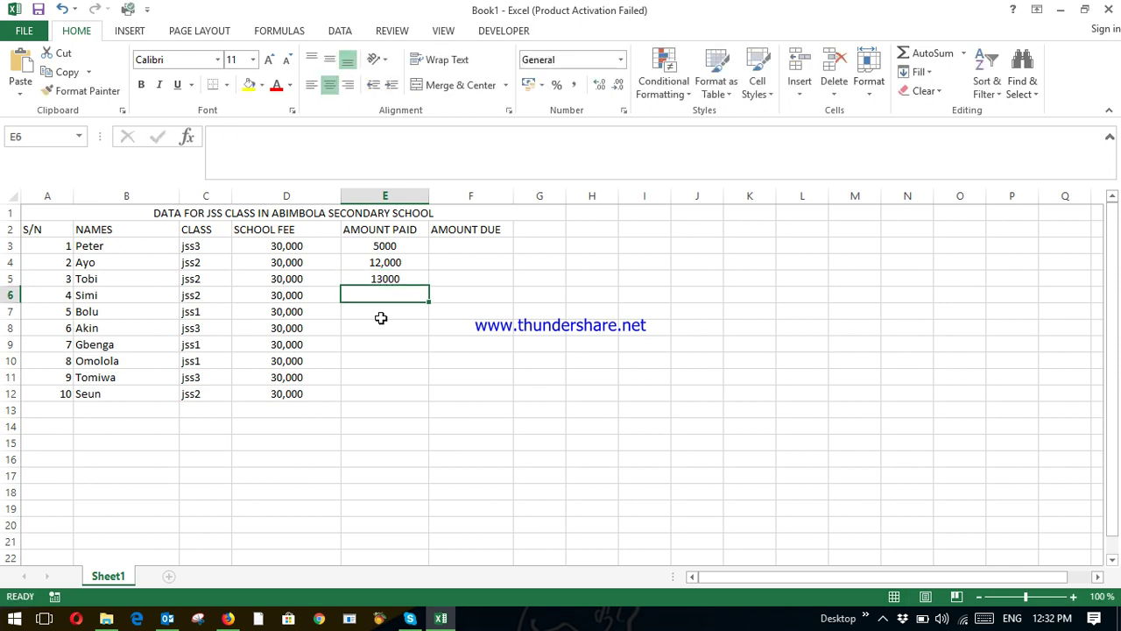
Enter the amounts paid 10000 in E6, 6000 in E7 and 7000 in E8
text(2)
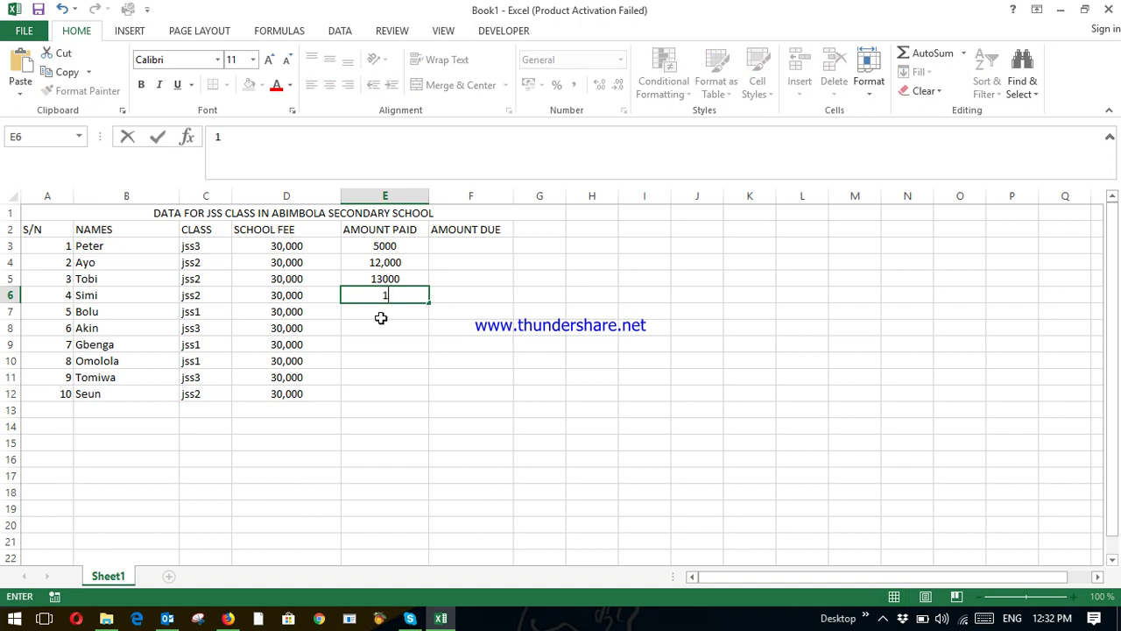
text(0000)
key(Return)
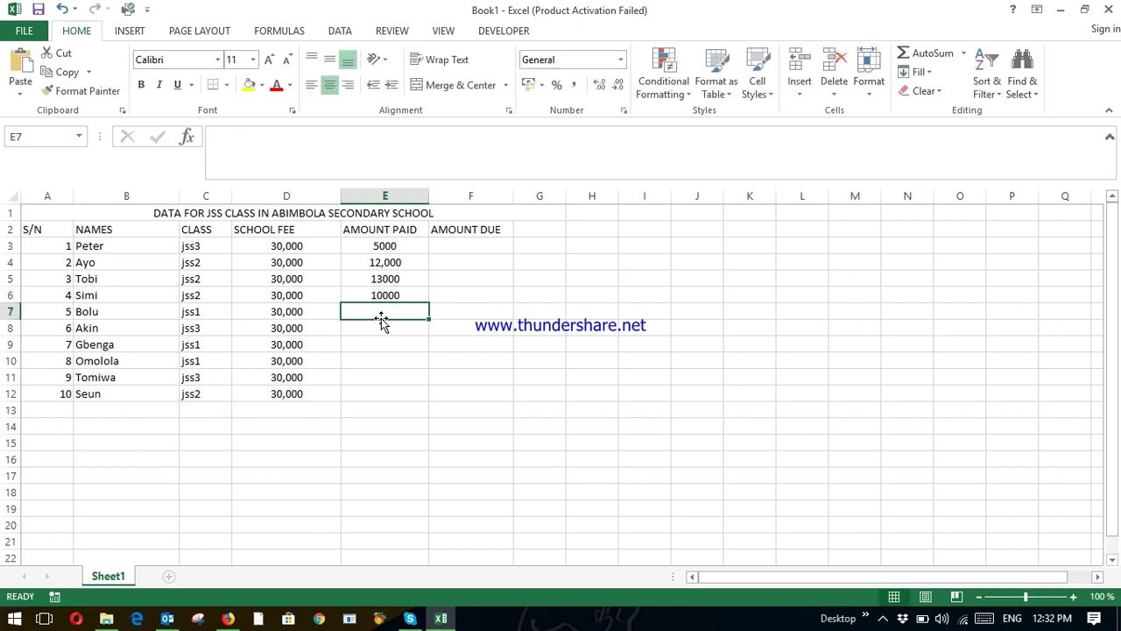
text(6000)
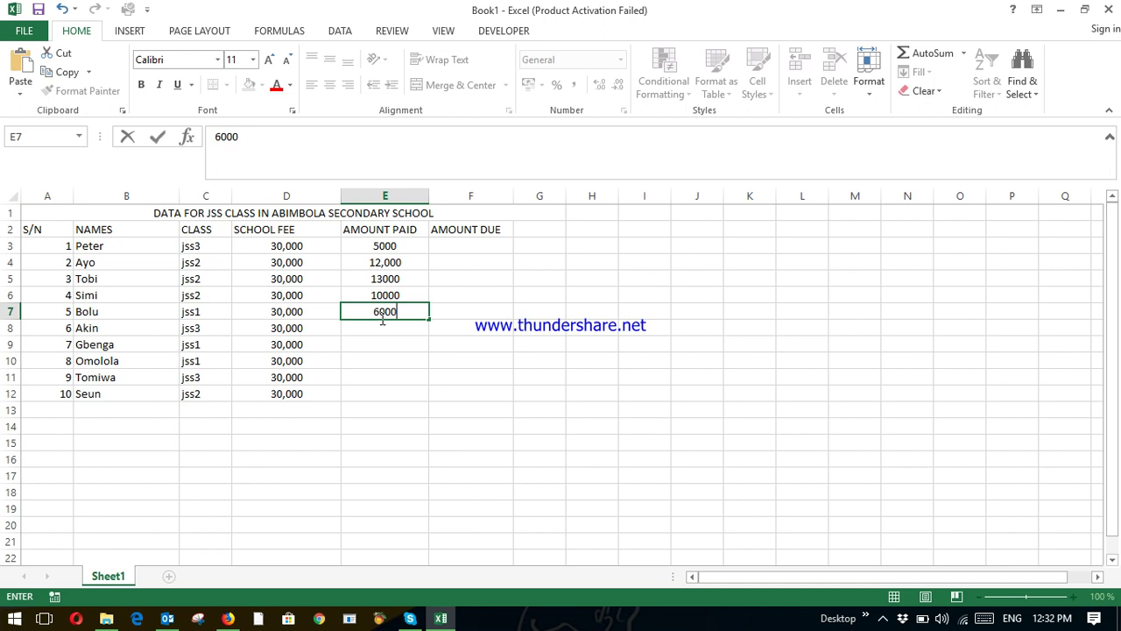
key(Return)
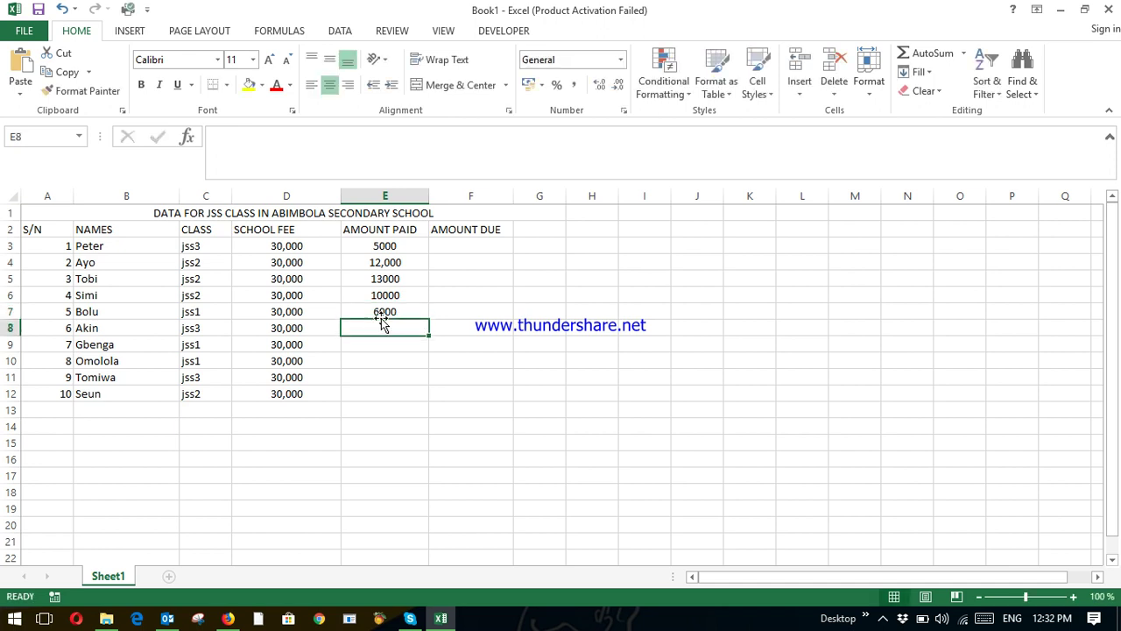
text(70000)
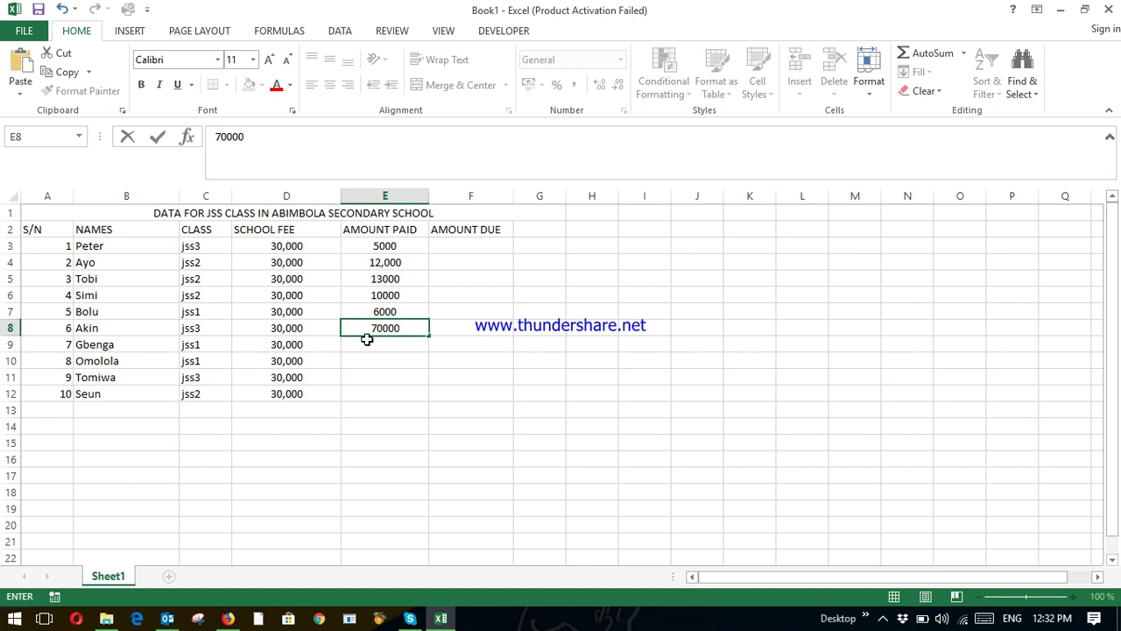
key(BackSpace)
key(Return)
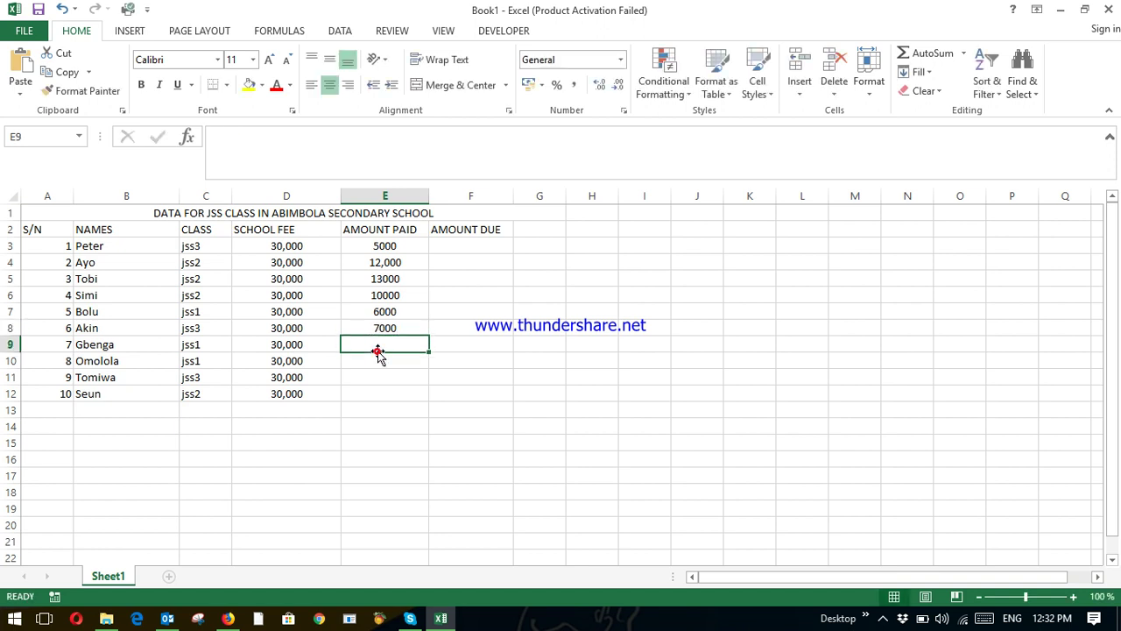
Enter the amounts paid 20000 in E9, 14000 in E10, 18000 in E11 and 7000 in E12
text(2000)
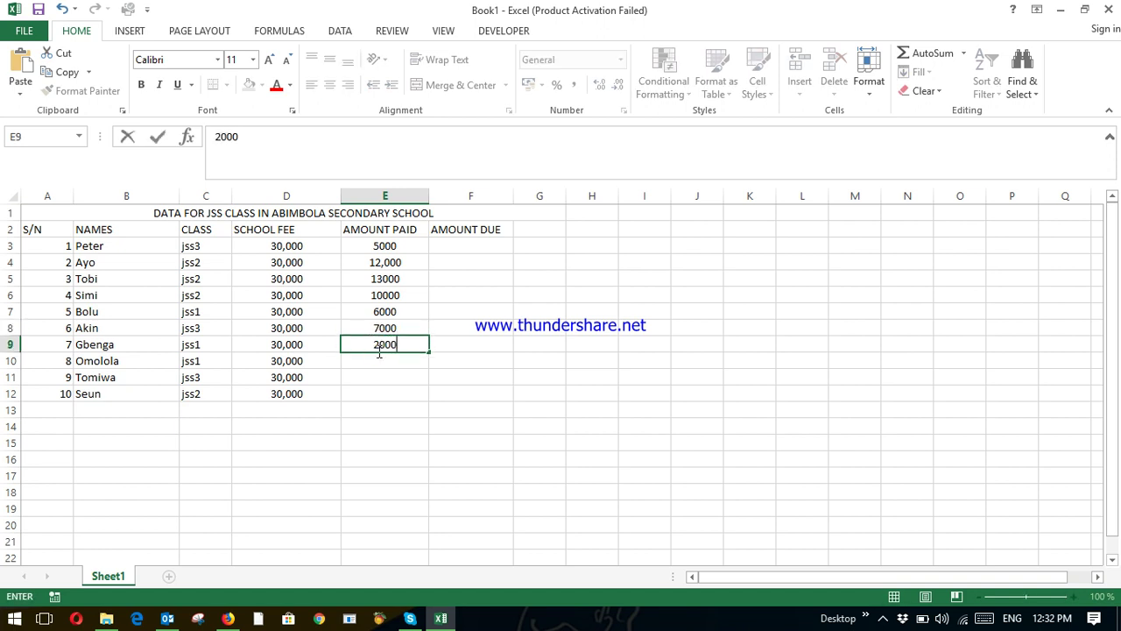
text(0)
key(Return)
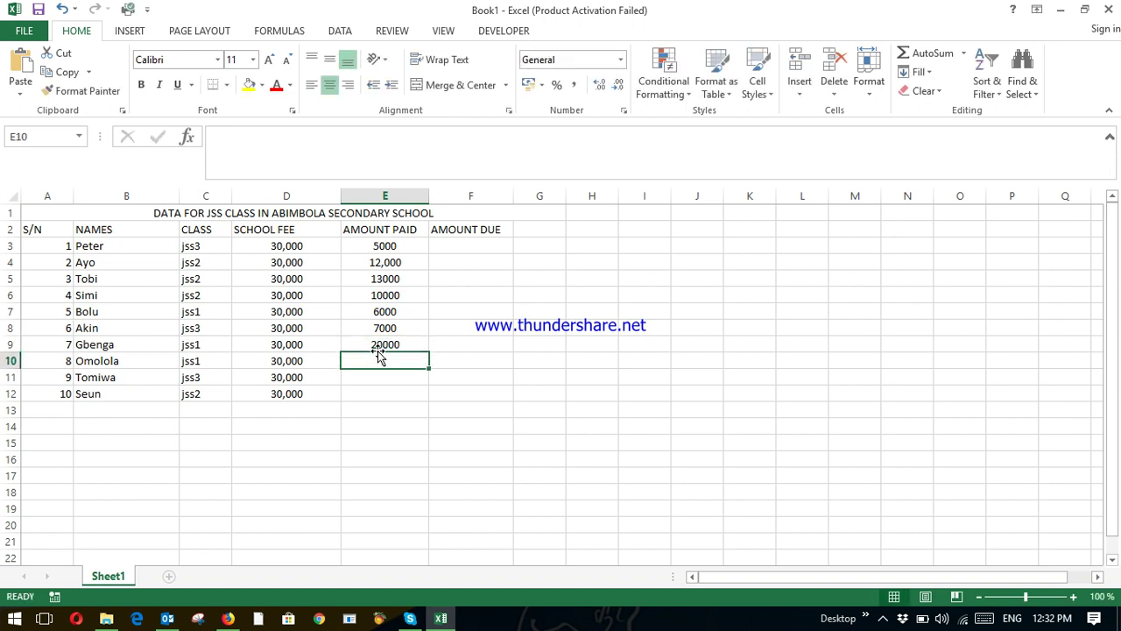
text(14000)
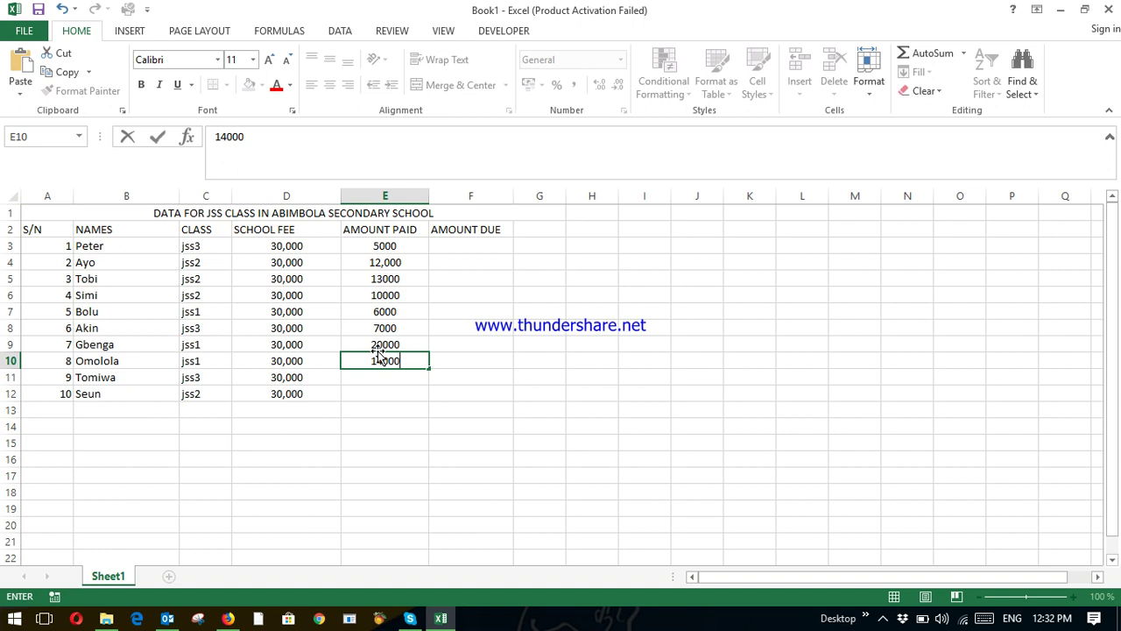
key(Return)
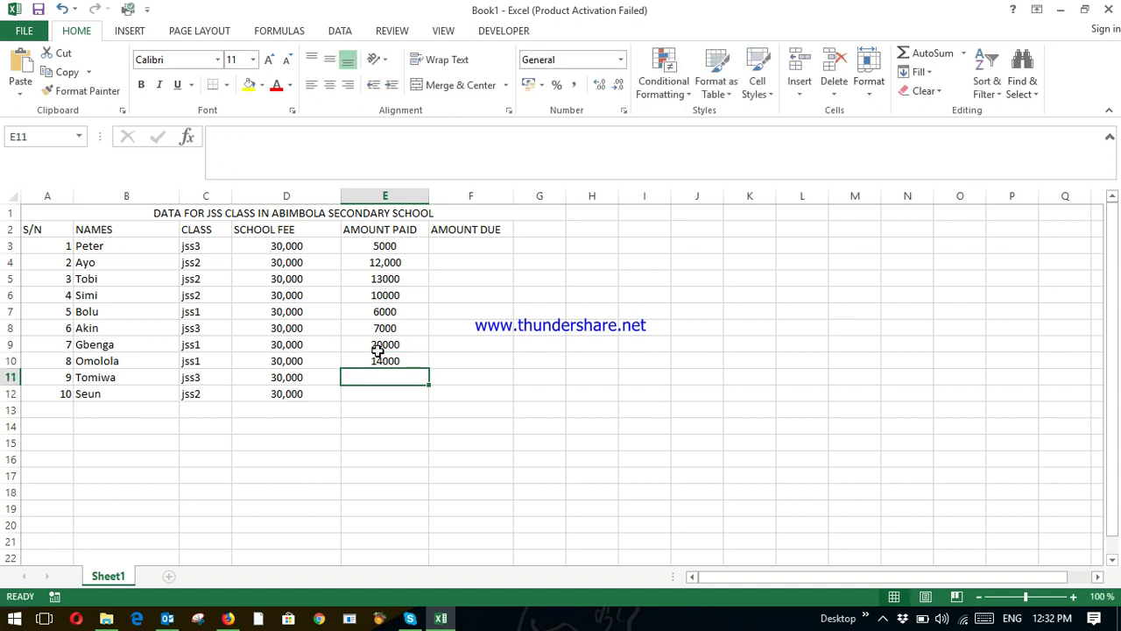
text(18000)
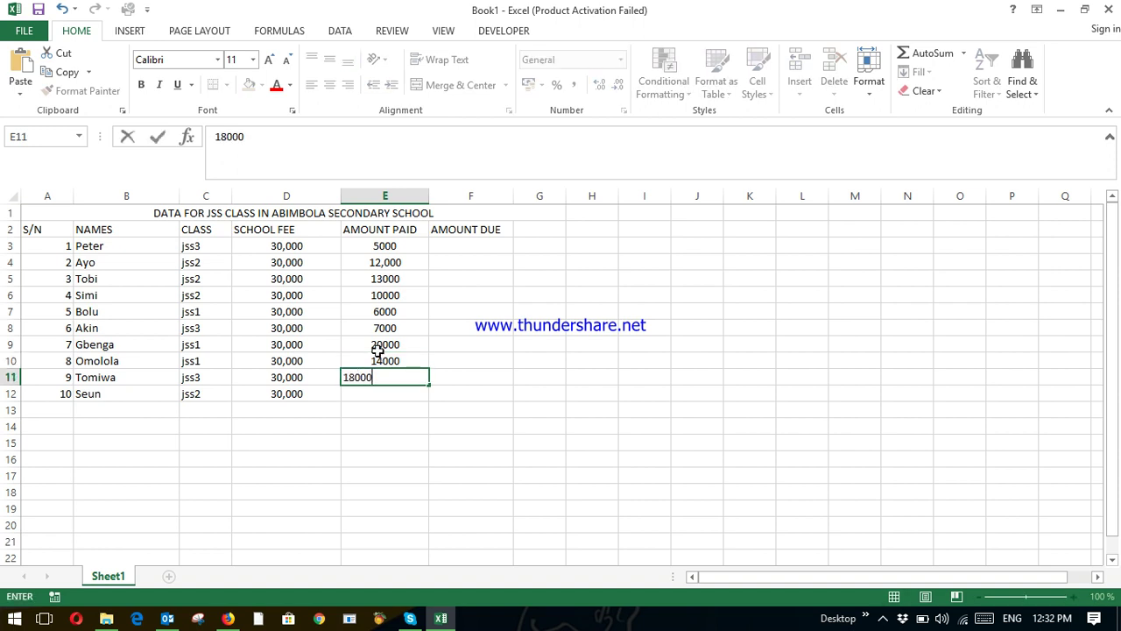
key(Return)
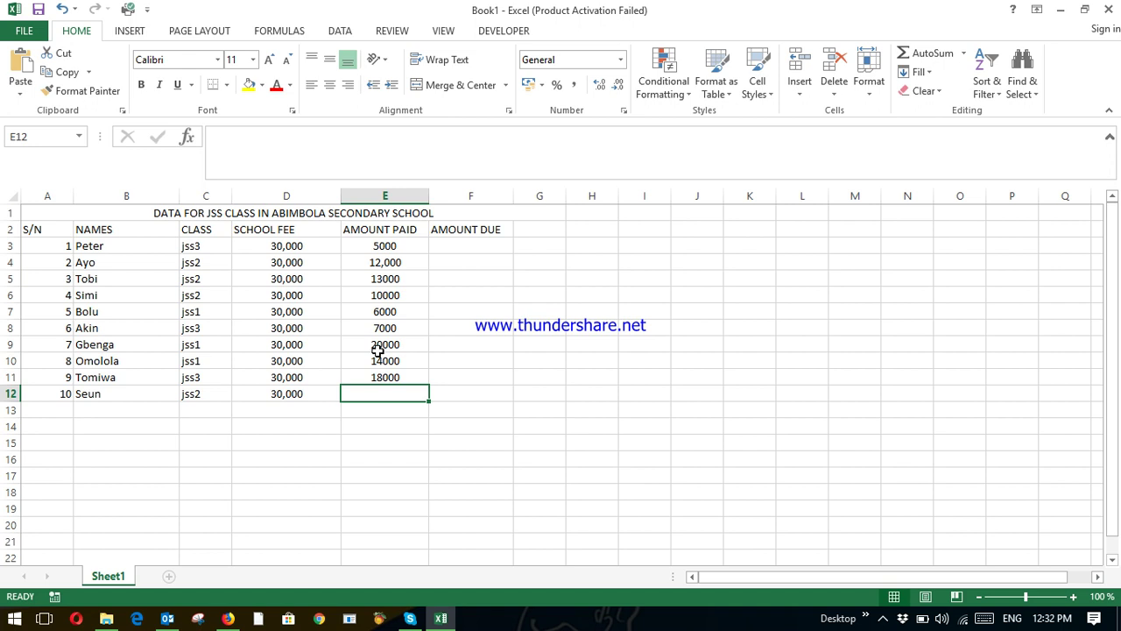
text(7000)
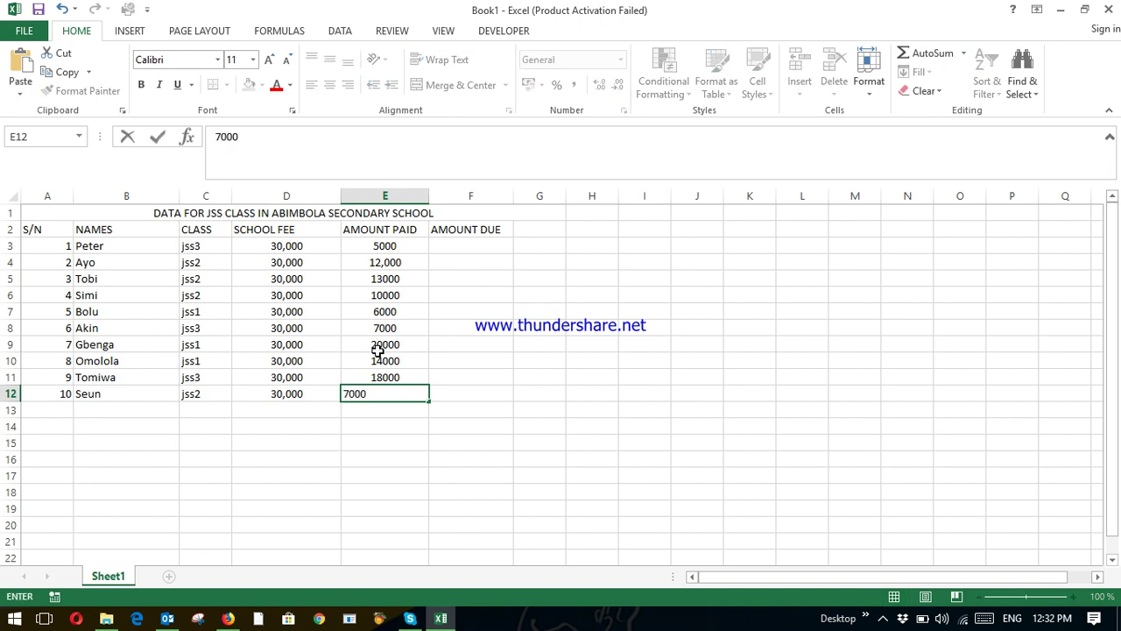
Commit the last amount paid in E12, and enter the formula =d3-e3 in F3 for the first student's amount due
key(Return)
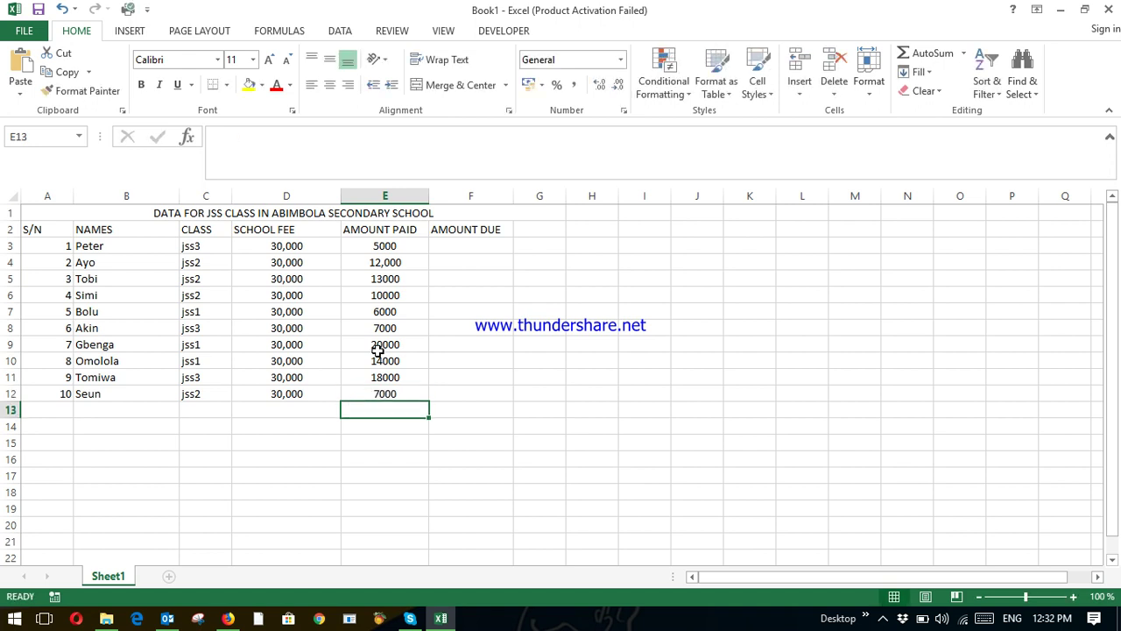
click(396, 443)
click(453, 250)
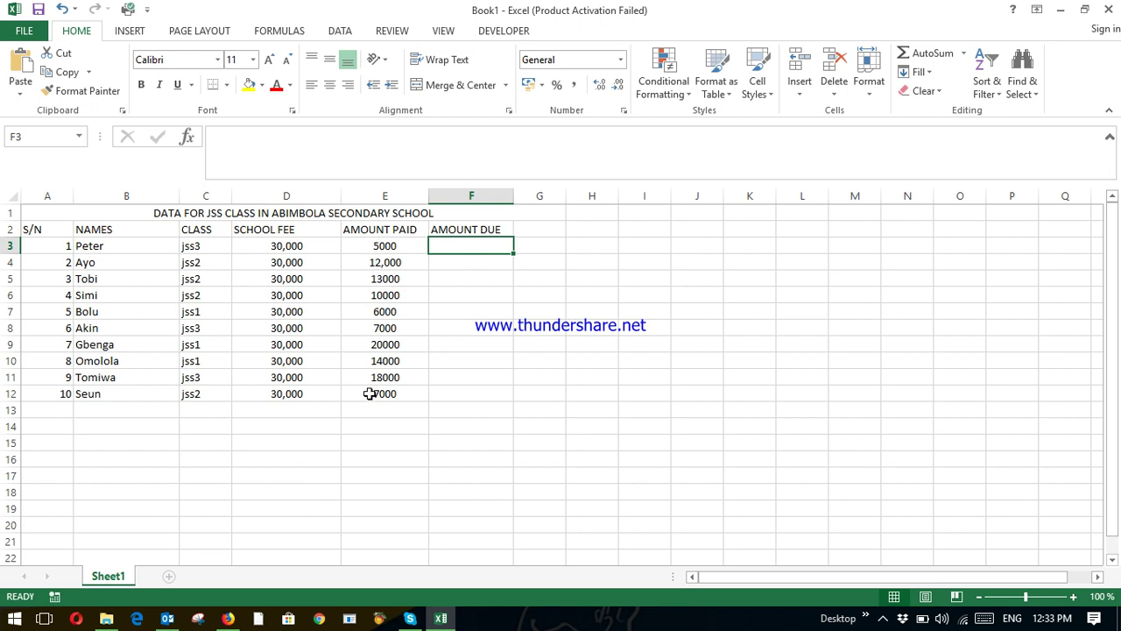
click(453, 250)
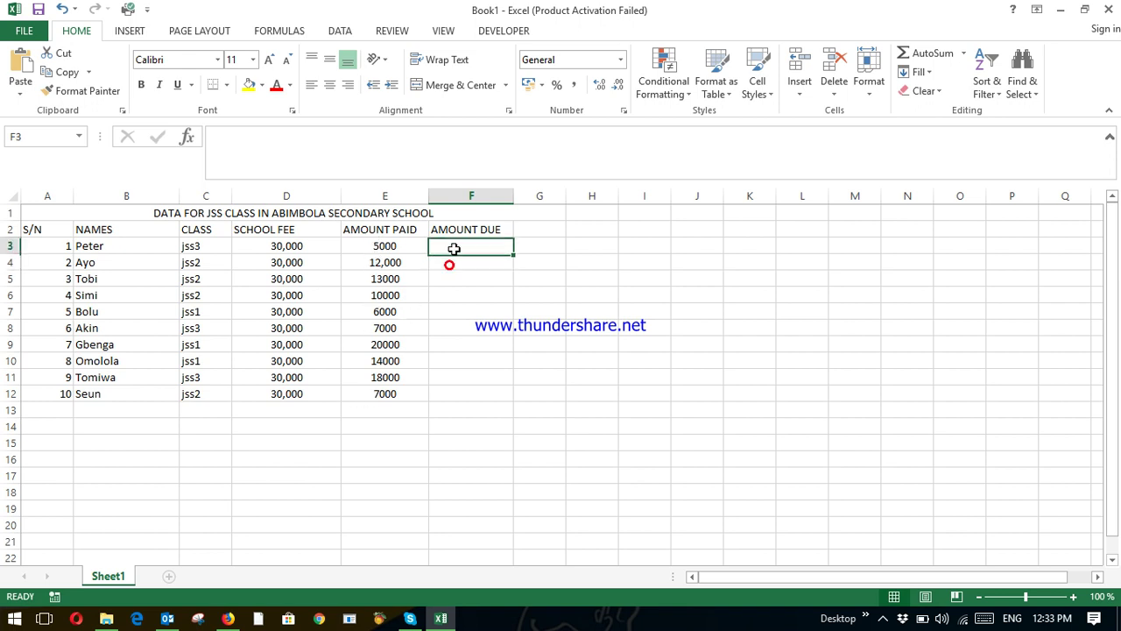
click(286, 246)
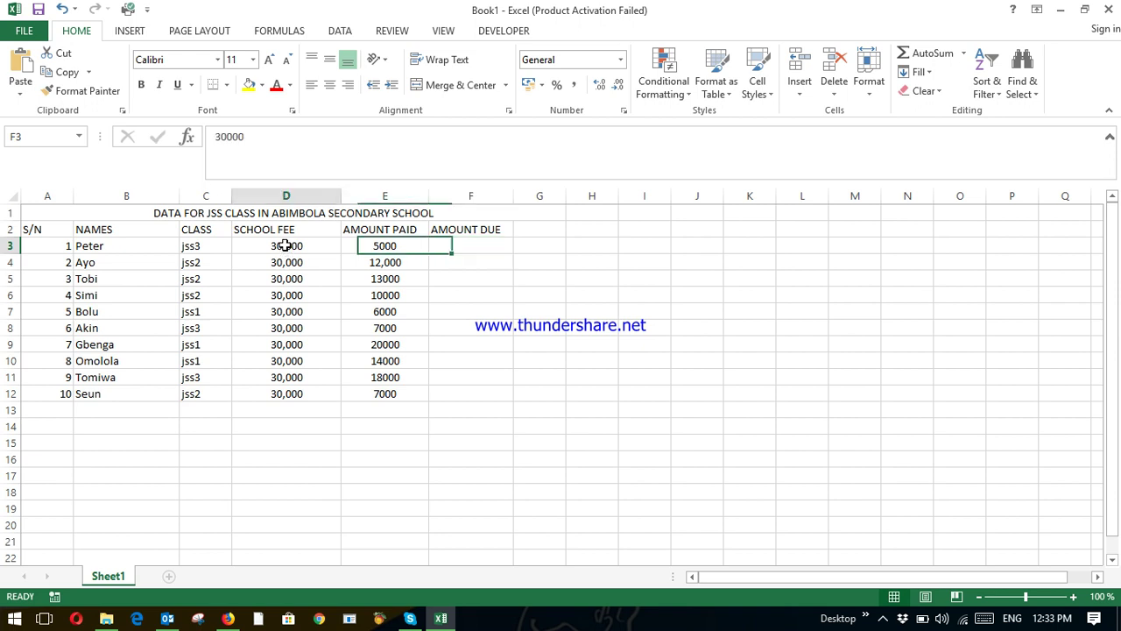
click(389, 246)
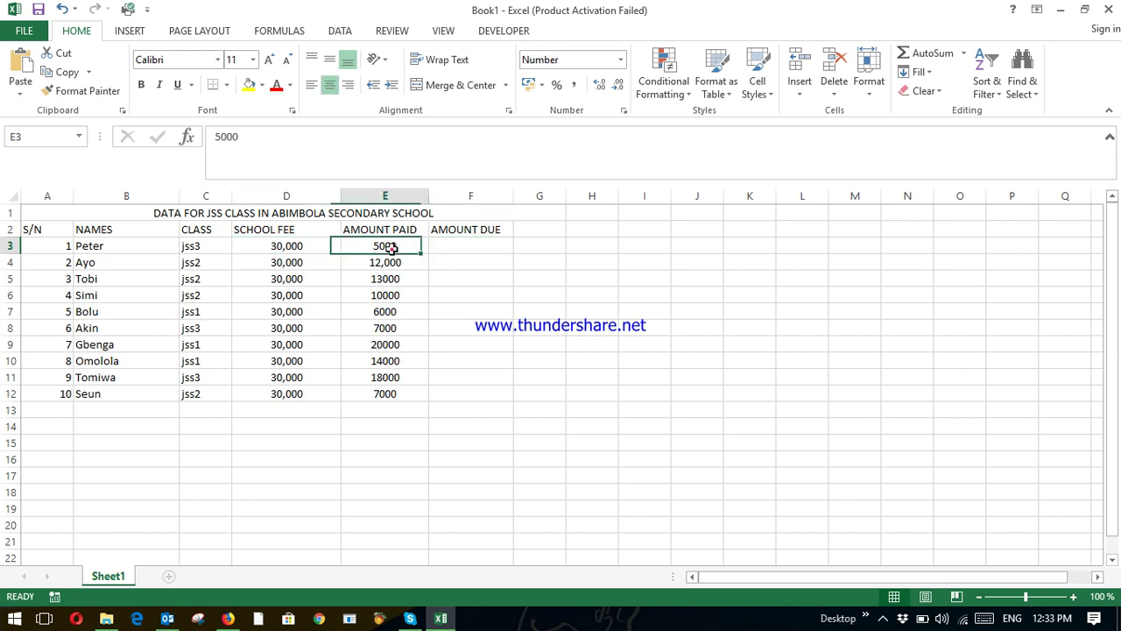
click(472, 246)
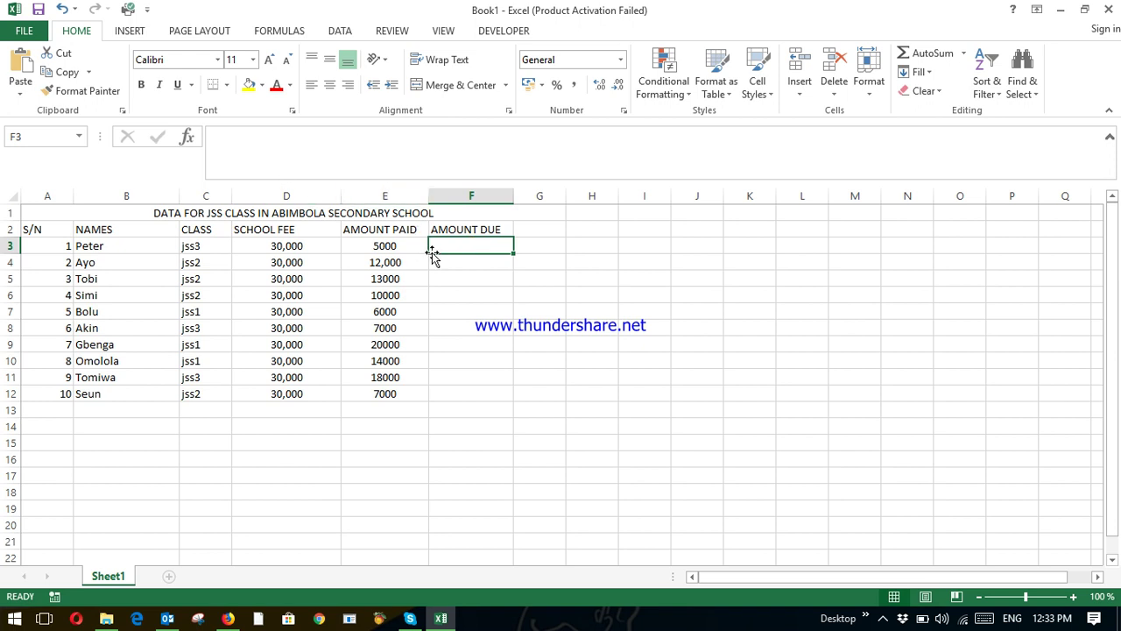
text(=)
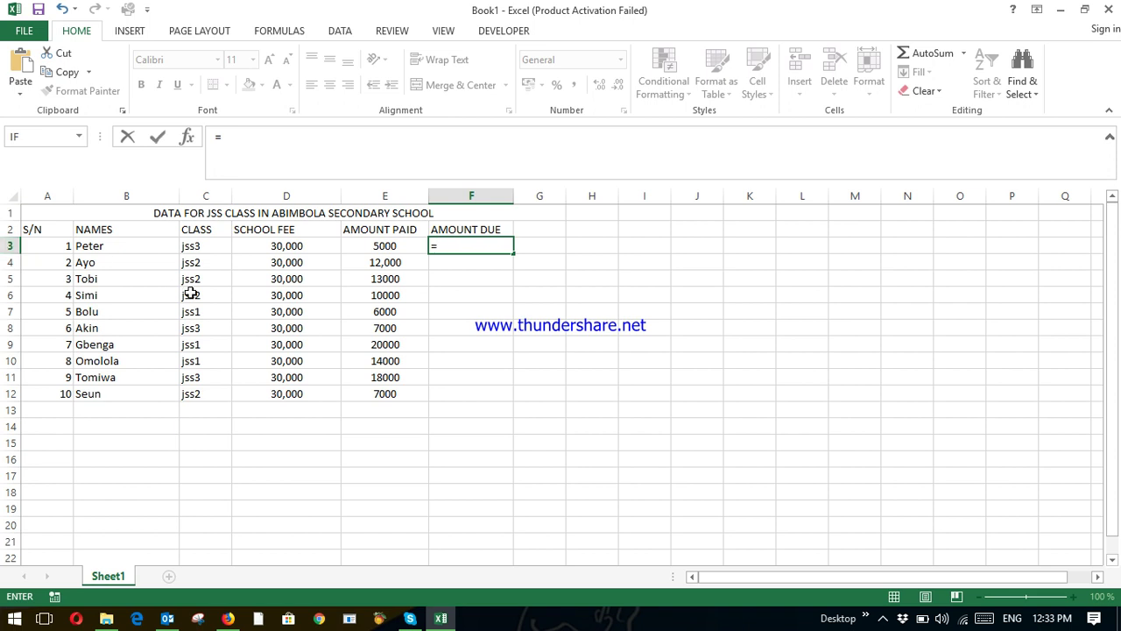
text(d3-)
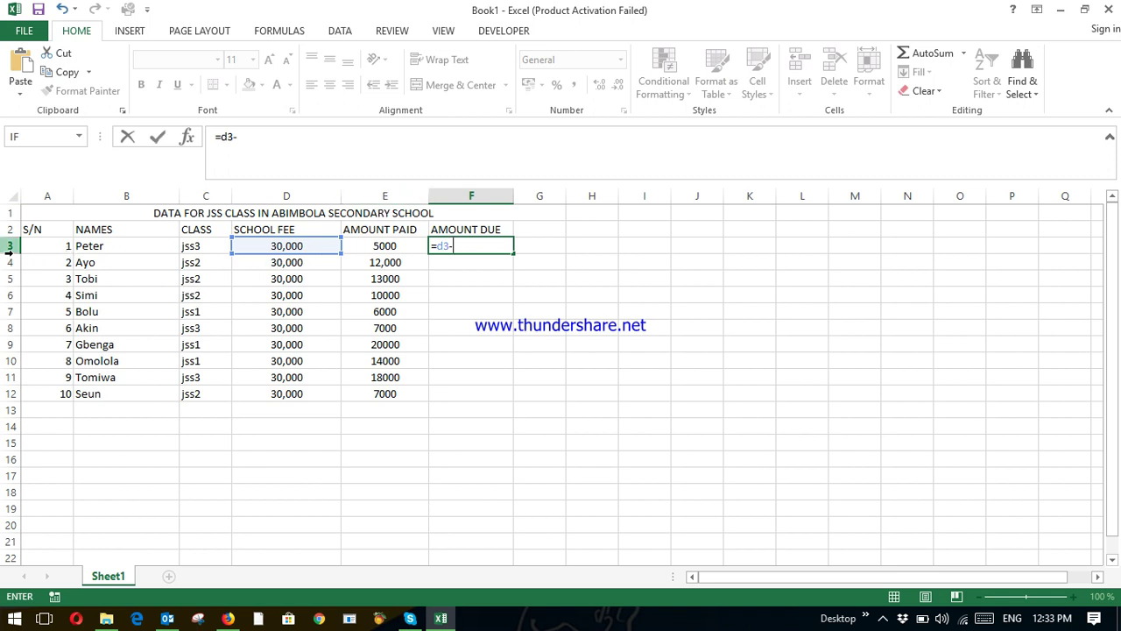
text(e)
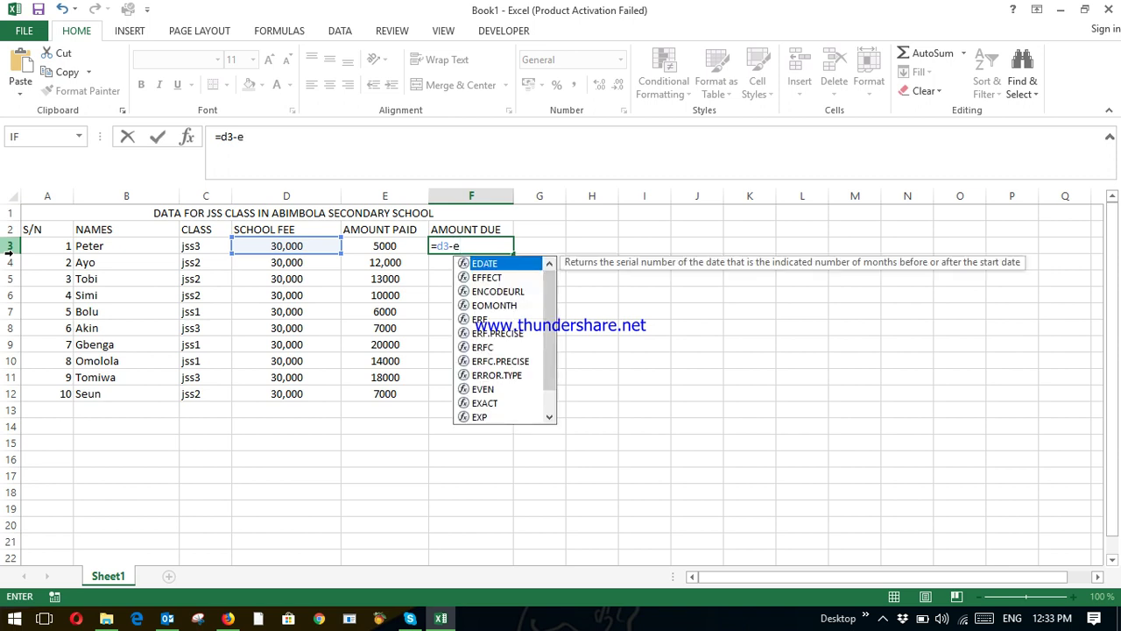
text(3)
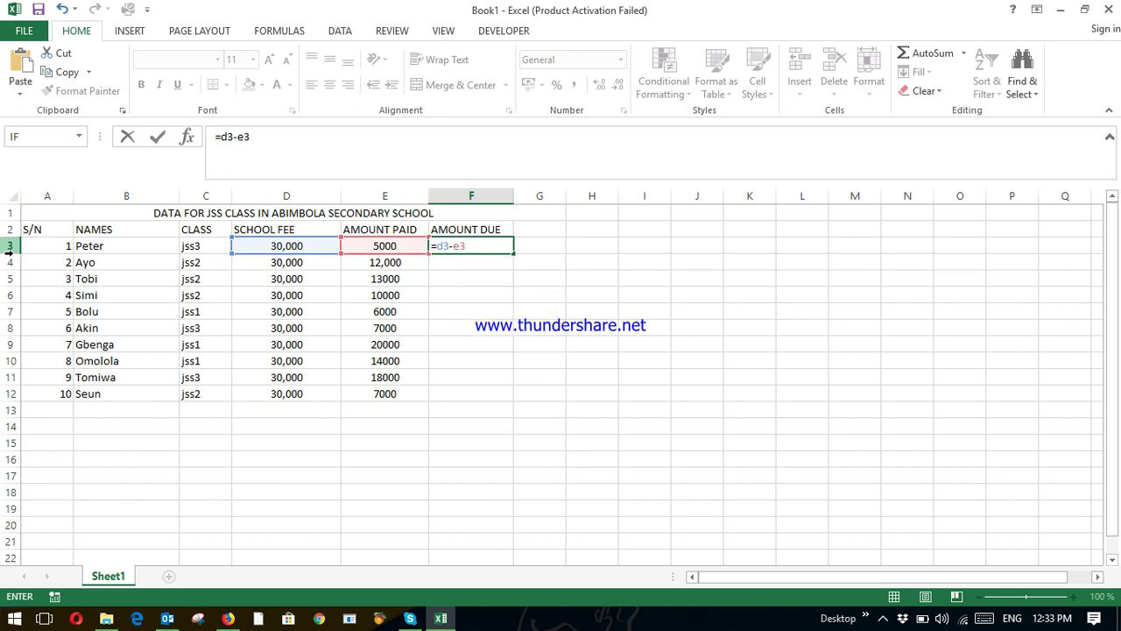
key(Return)
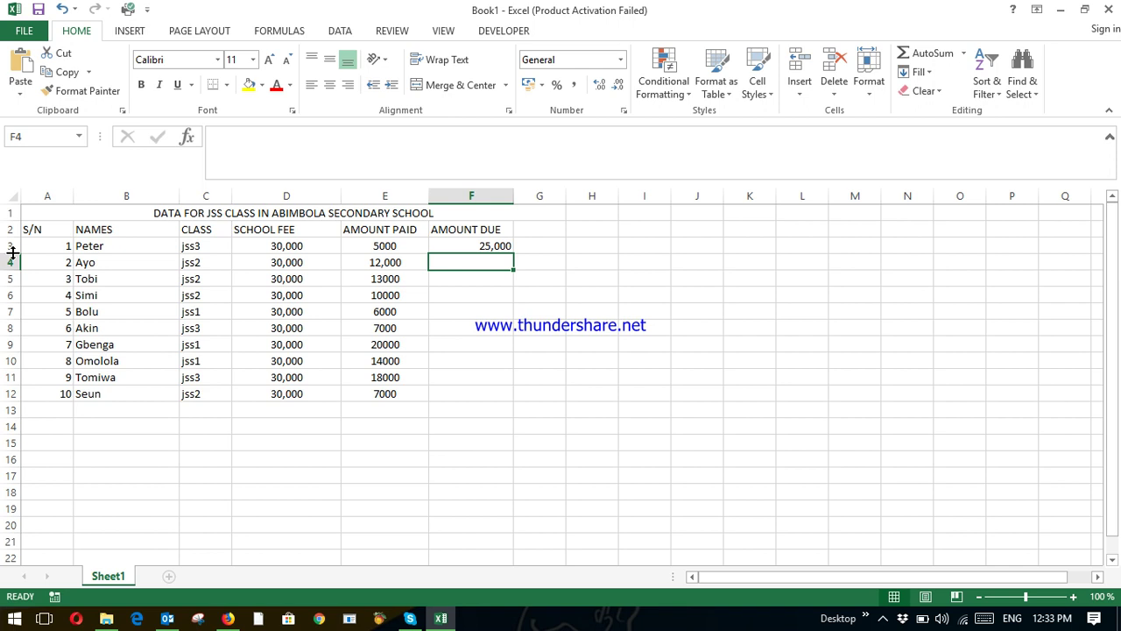
Fill the amount due formula from F3 down to F12 for all the remaining students
click(455, 243)
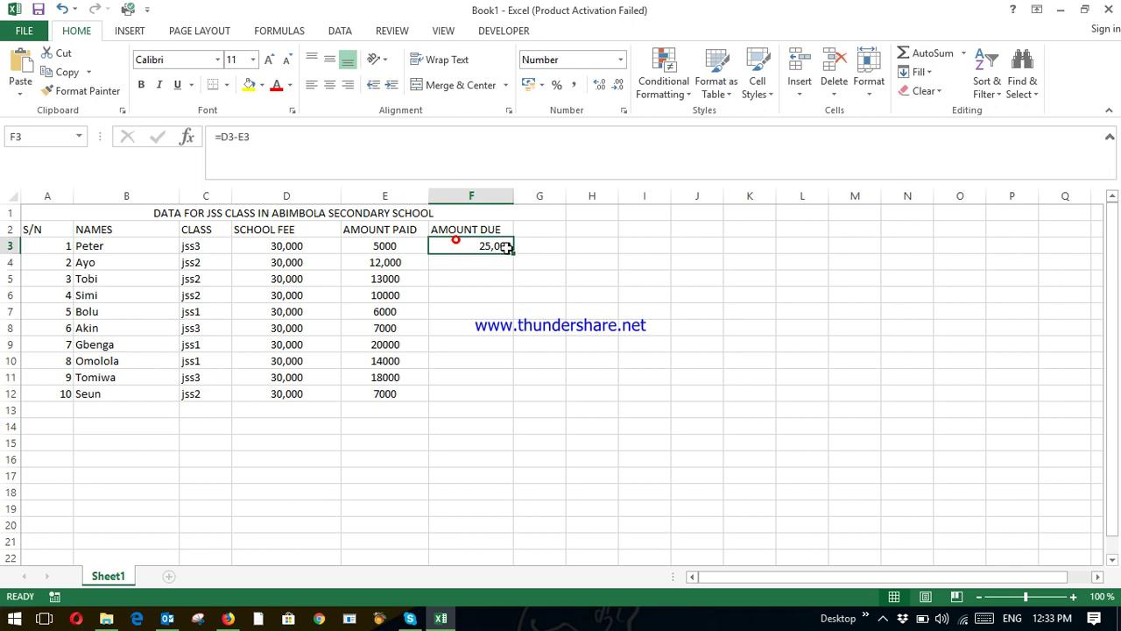
drag(514, 253, 510, 402)
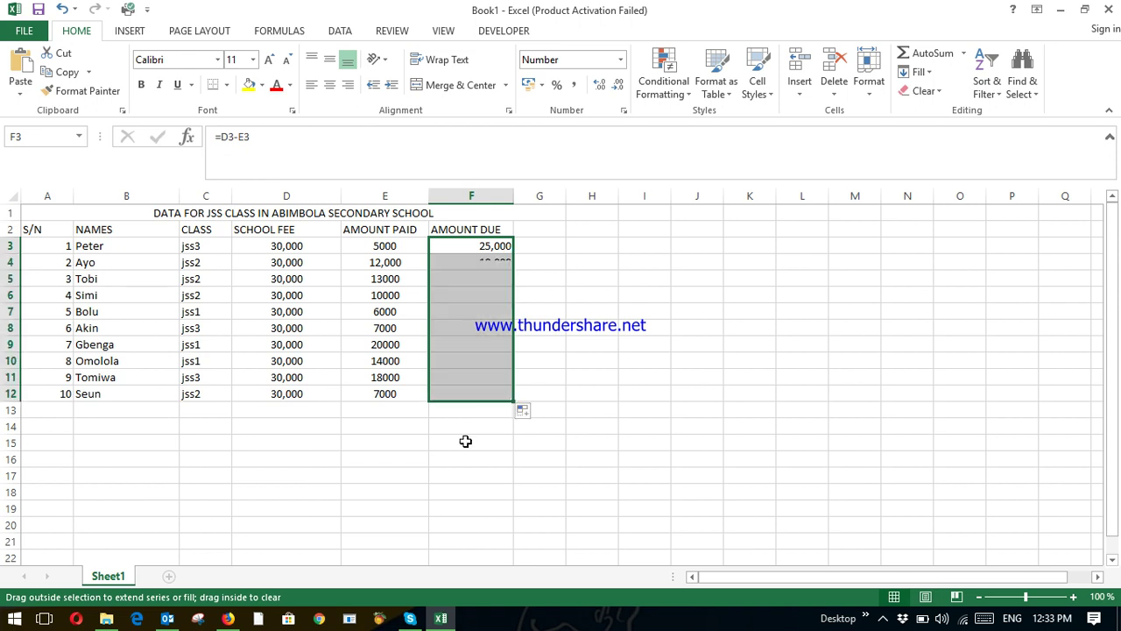
click(433, 456)
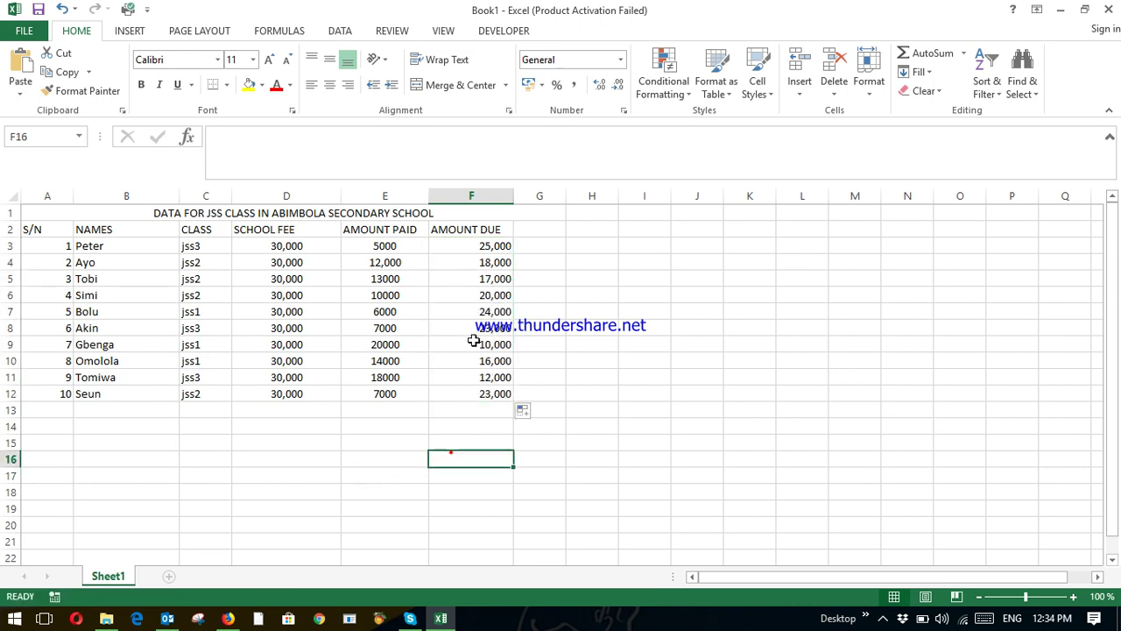
Set the first student's amount paid in E3 to 8000 and check the amount due in F3
click(397, 249)
text(8000)
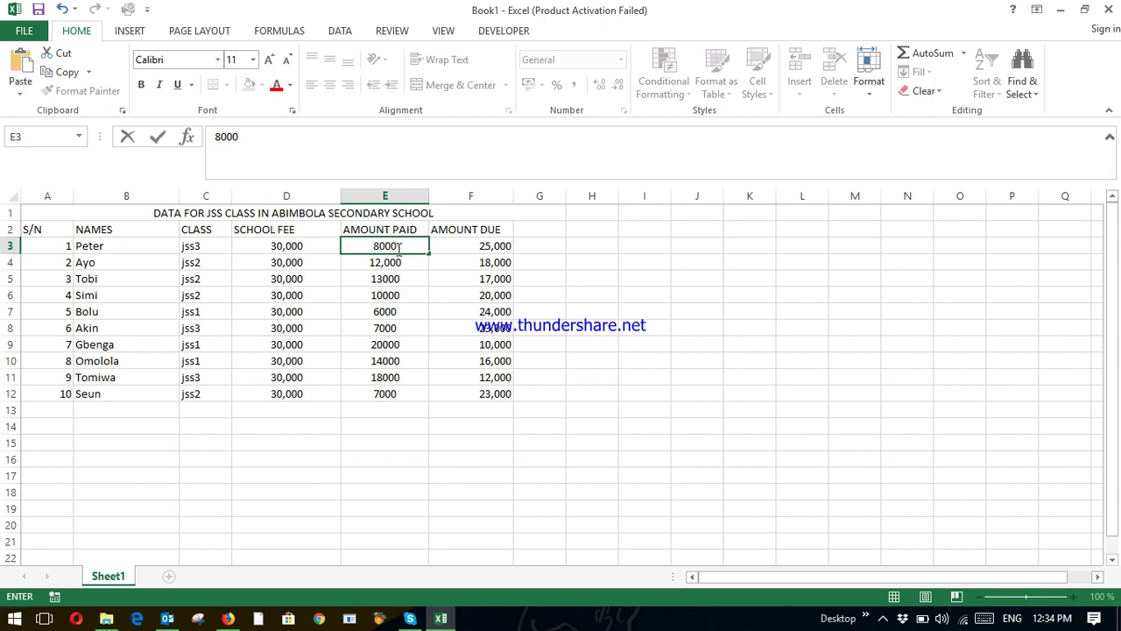
key(Return)
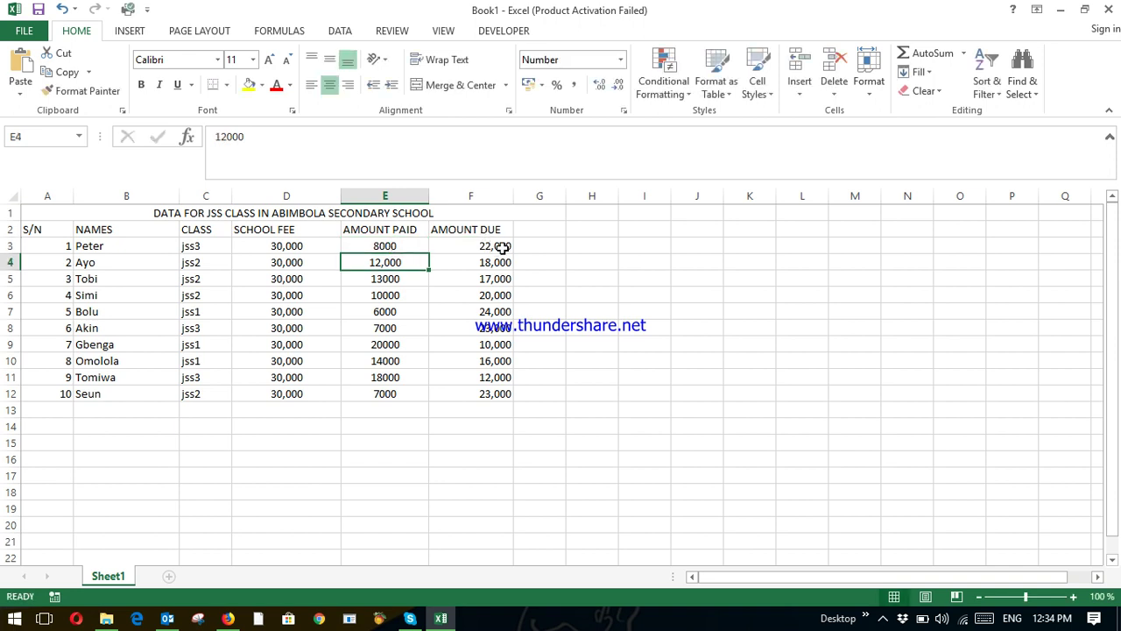
click(501, 248)
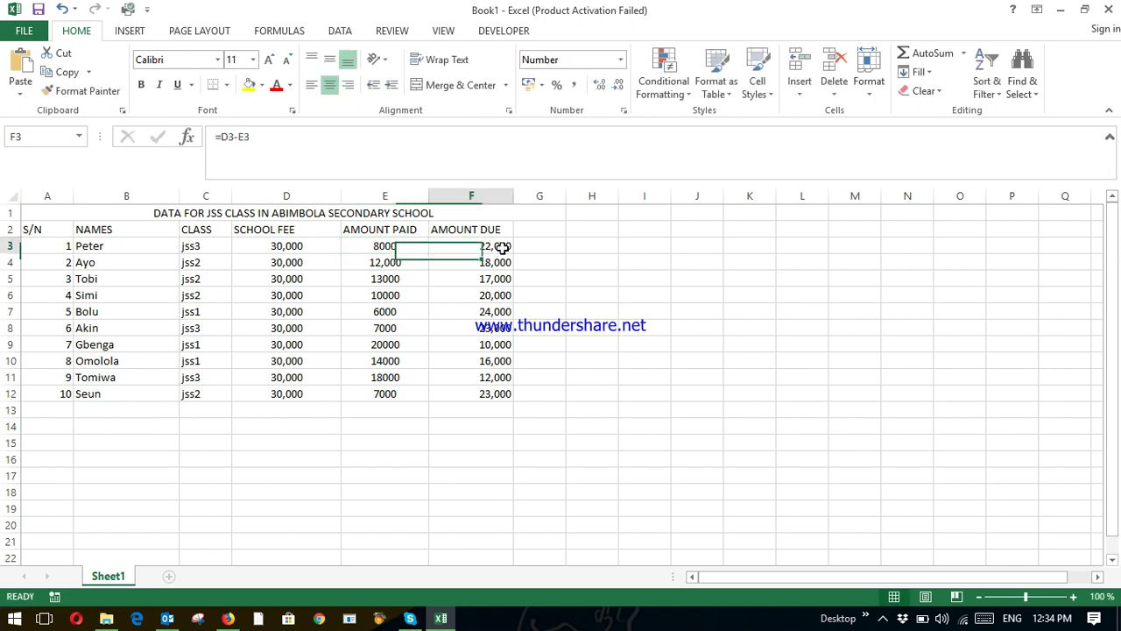
Set the first student's amount paid in E3 to 30000 and check the recalculated amount due in F3
click(396, 250)
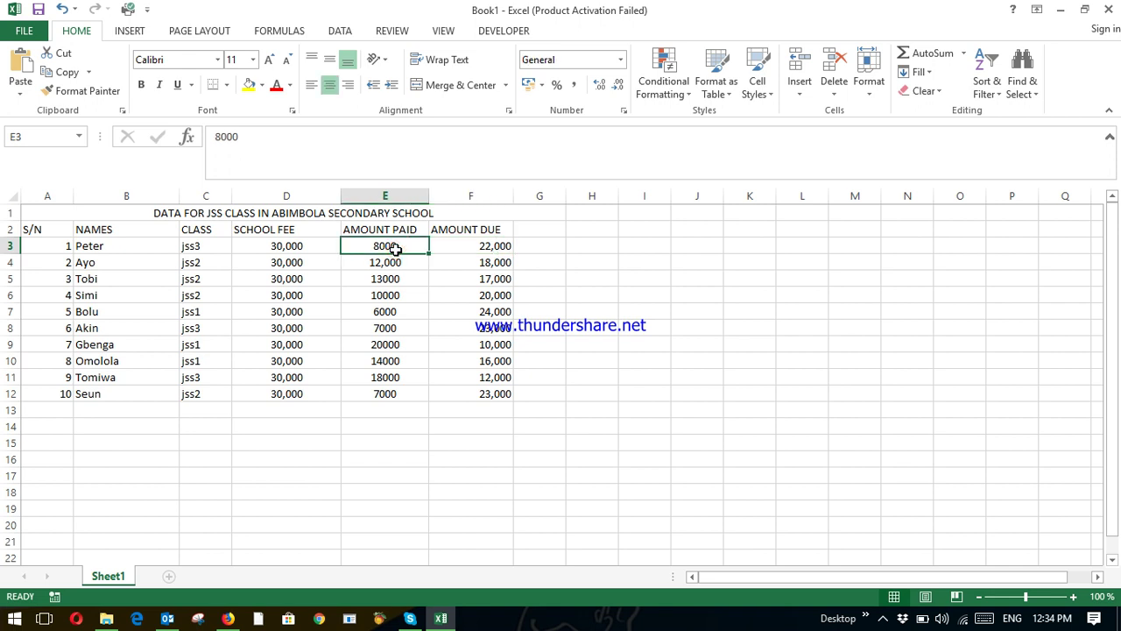
text(30000)
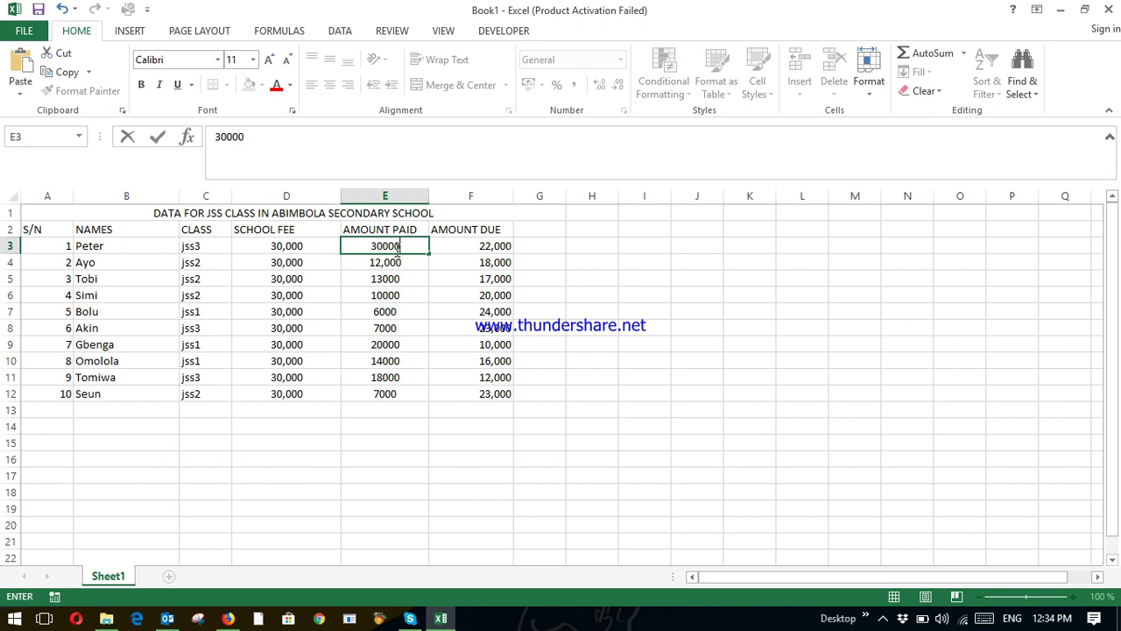
key(Return)
click(482, 244)
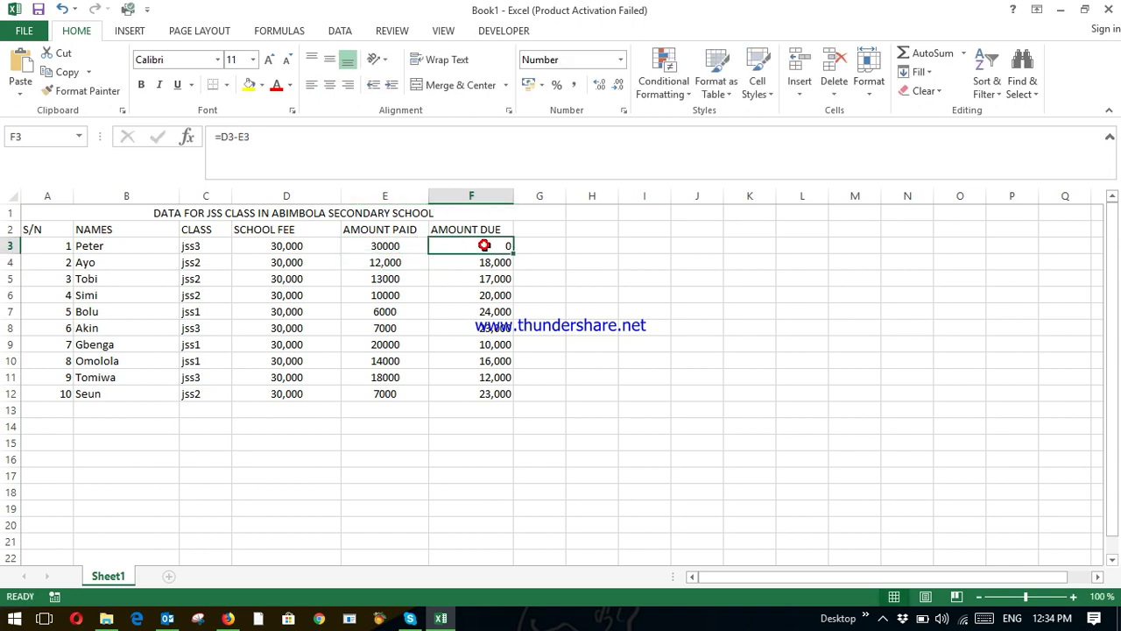
Enter the label TOTAL in B13, below the last student name
click(130, 413)
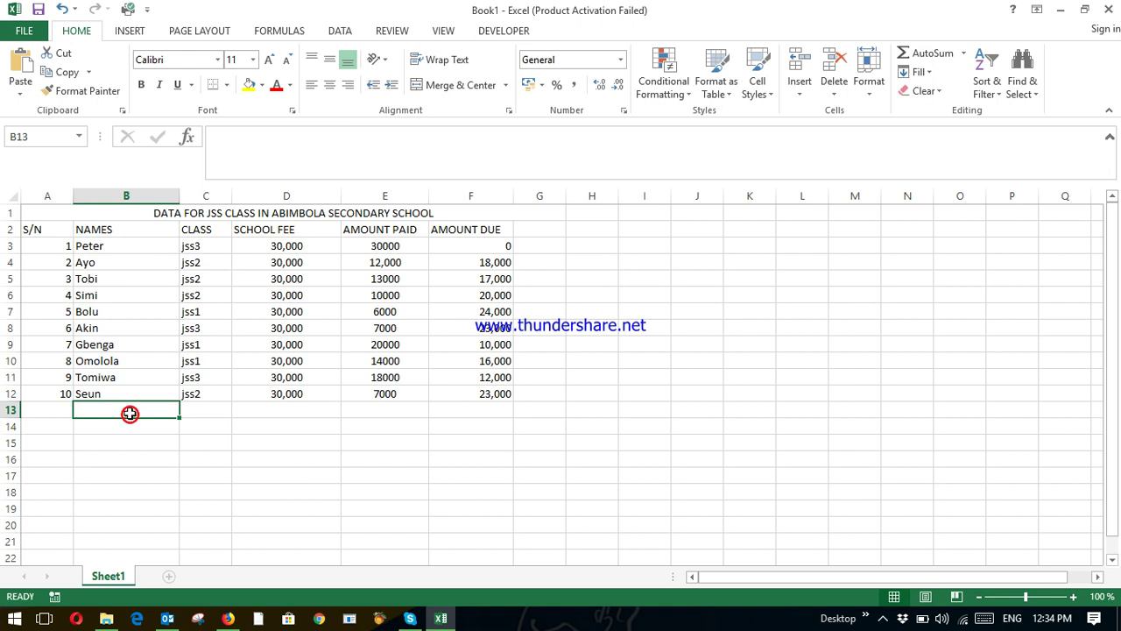
text(T)
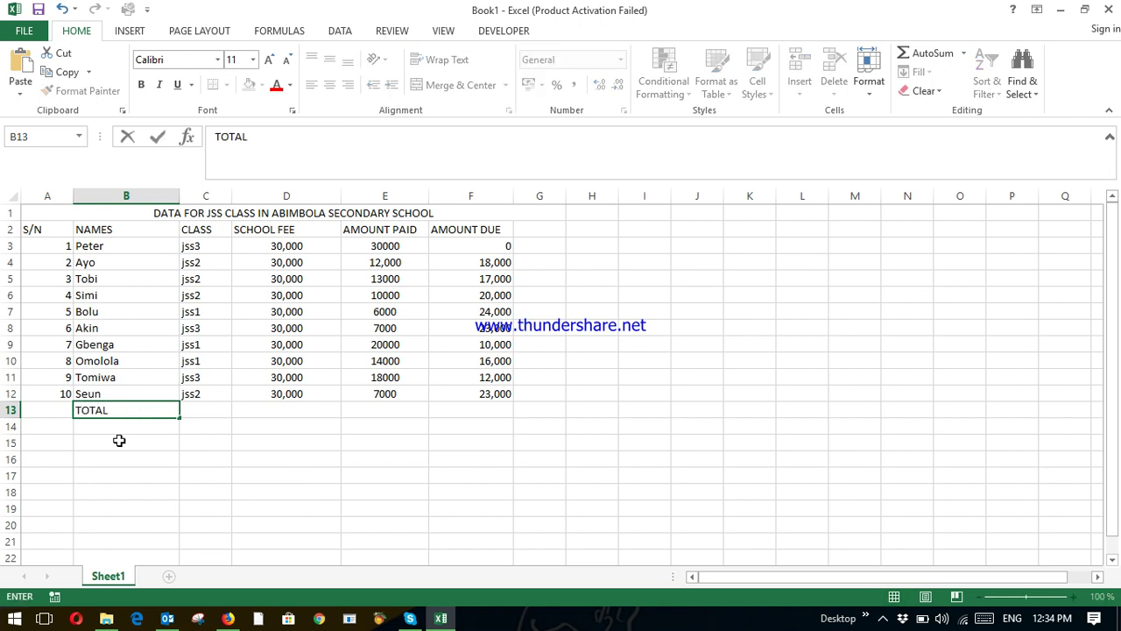
text(OTAL)
click(119, 440)
Total the SCHOOL FEE values D3:D12 in D13 with AutoSum and check the resulting formula
click(258, 413)
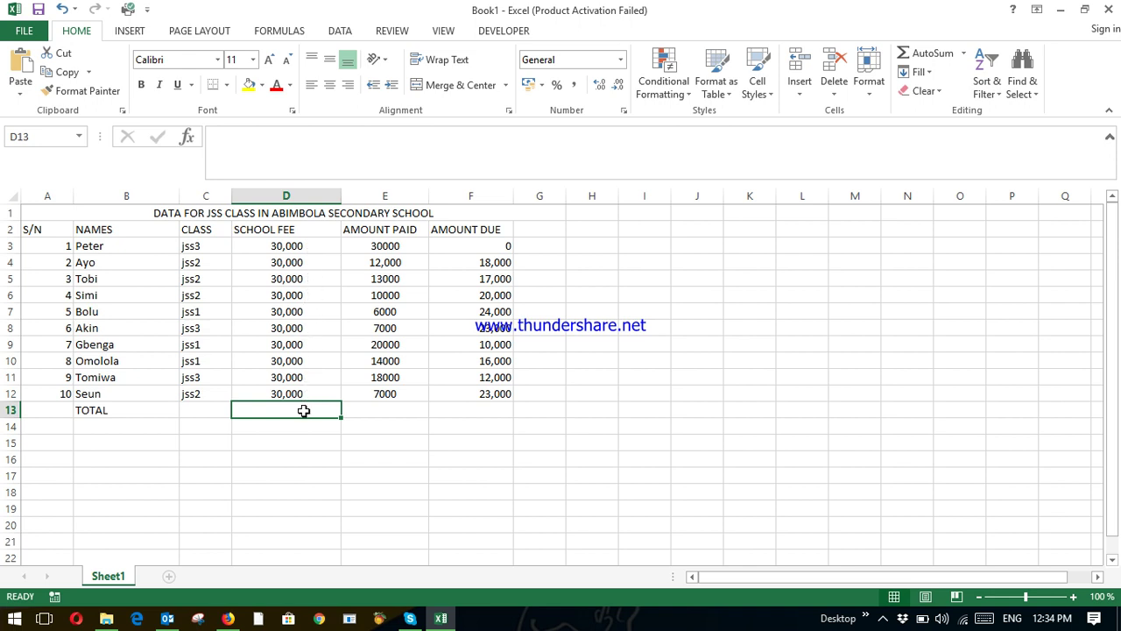
drag(326, 242, 327, 406)
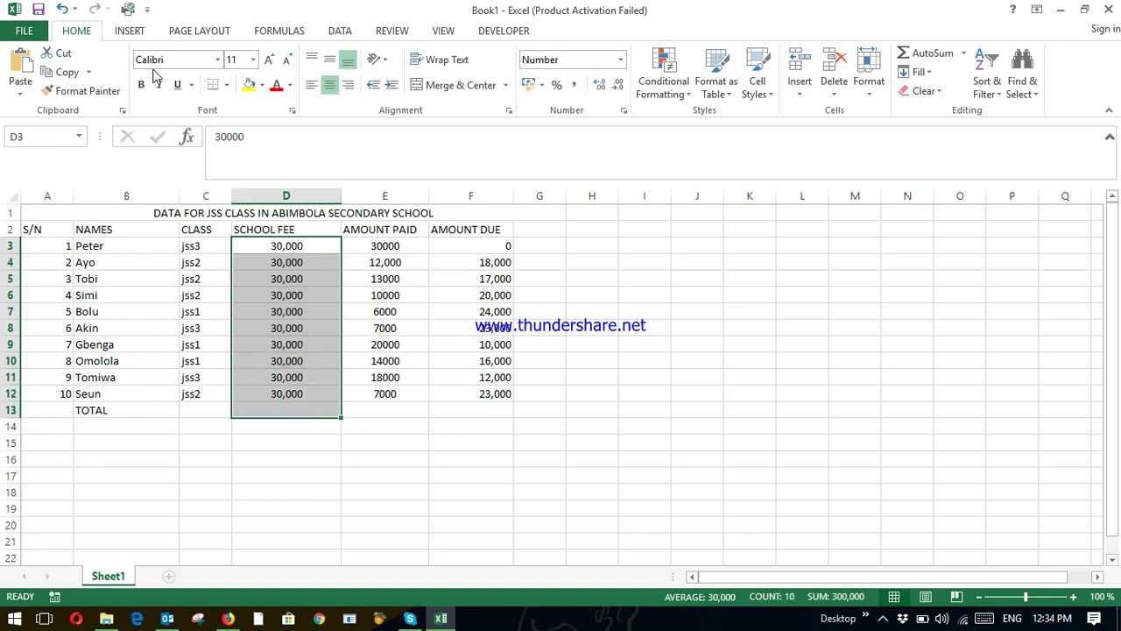
click(272, 30)
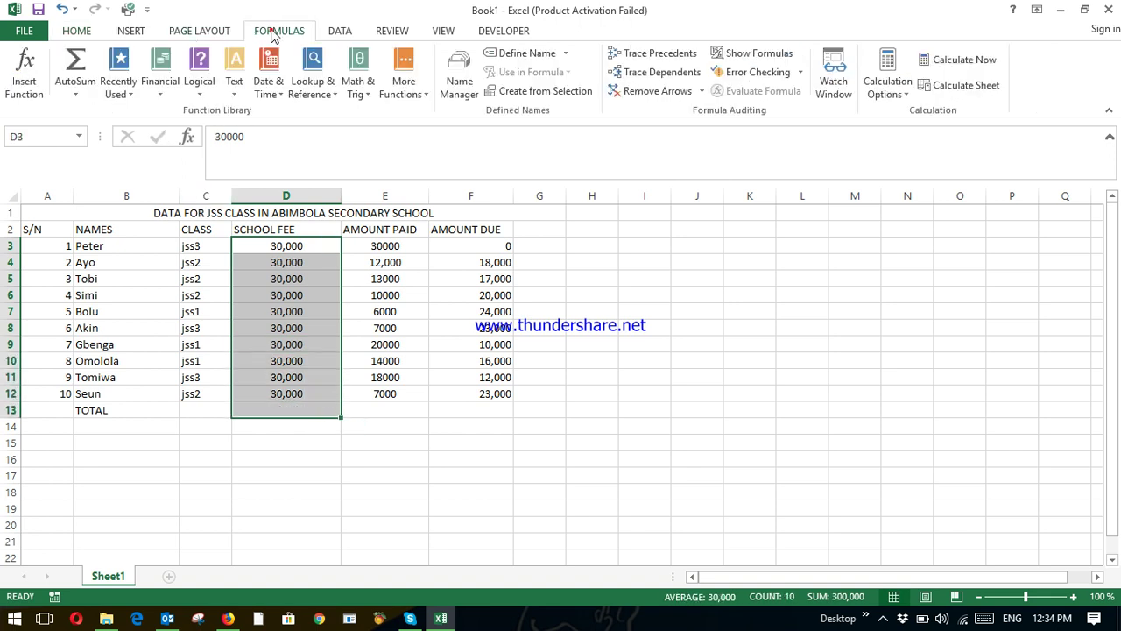
click(77, 66)
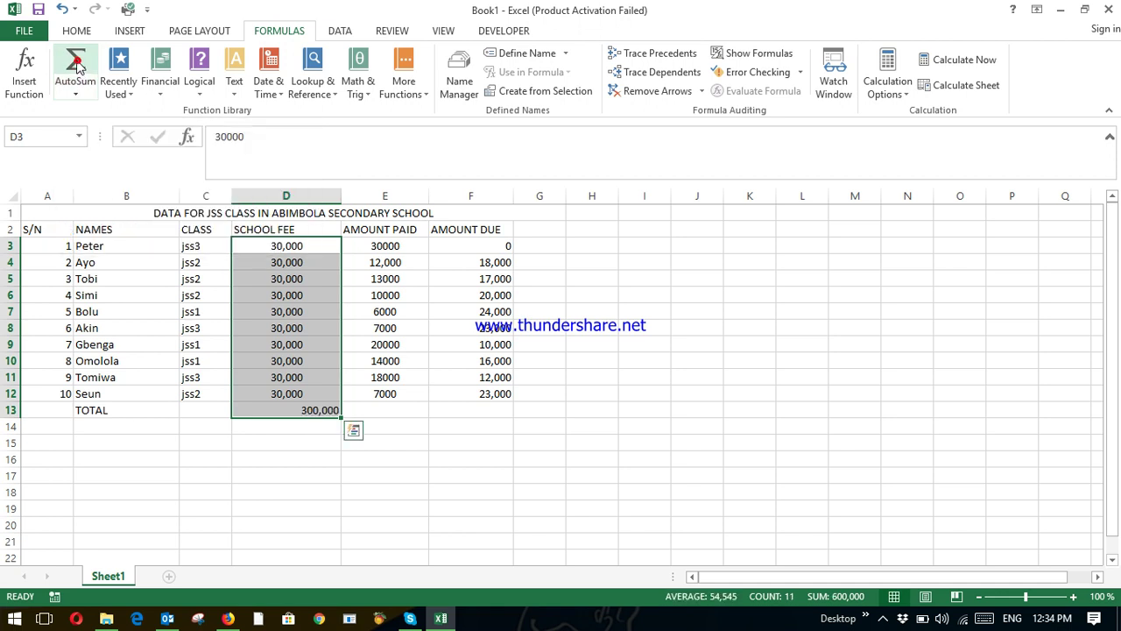
click(318, 451)
click(321, 411)
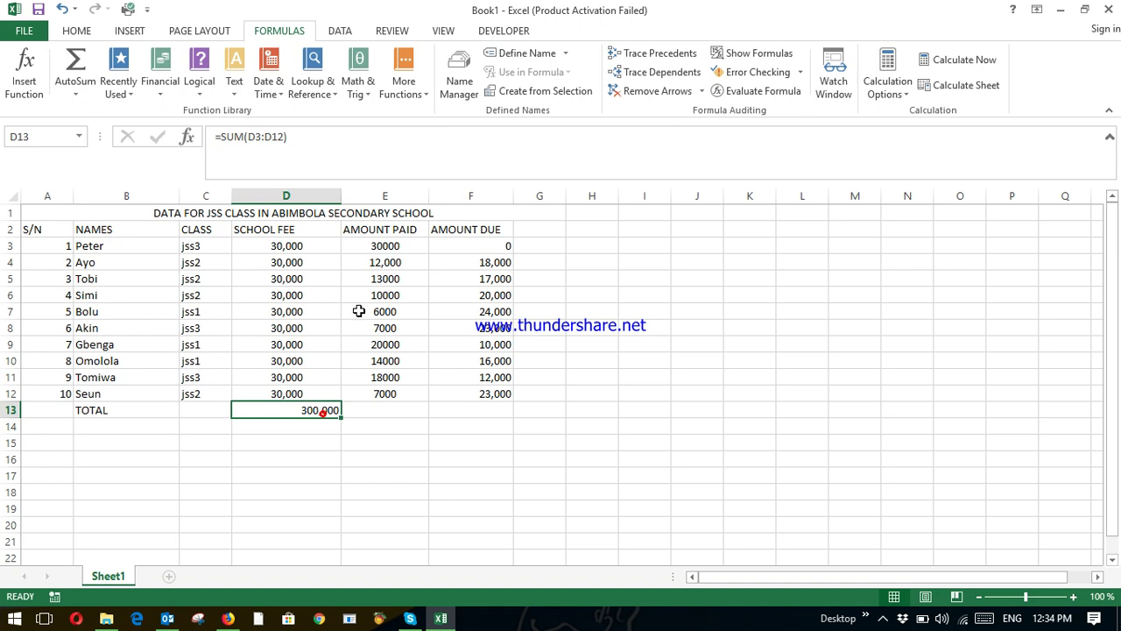
Total the AMOUNT PAID values E3:E12 in E13 with AutoSum
drag(411, 246, 409, 414)
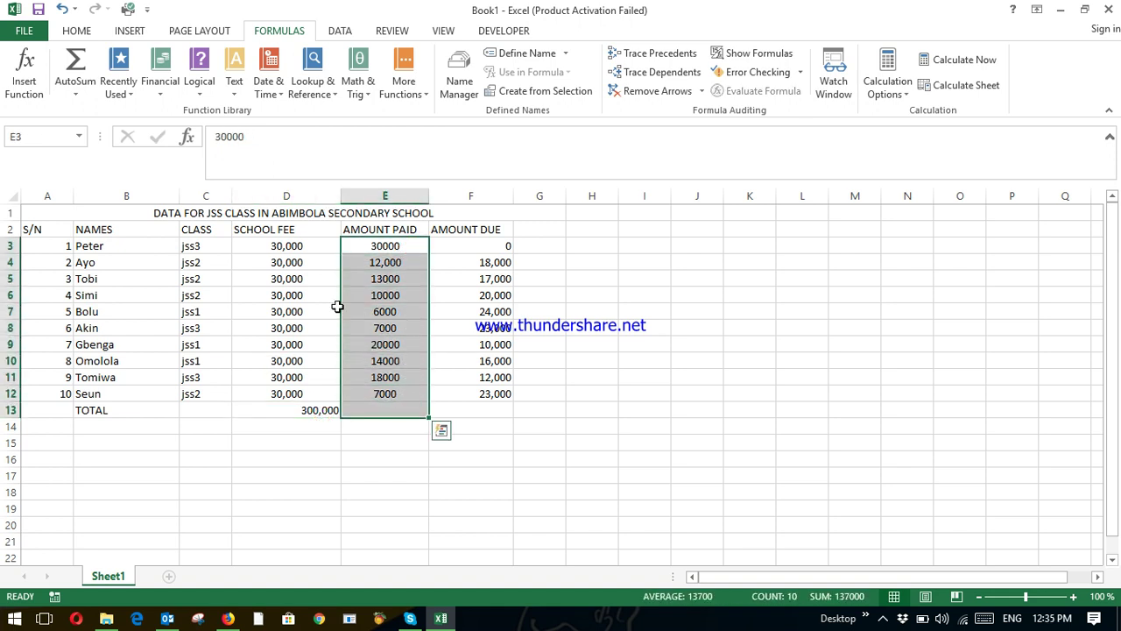
click(883, 618)
click(932, 589)
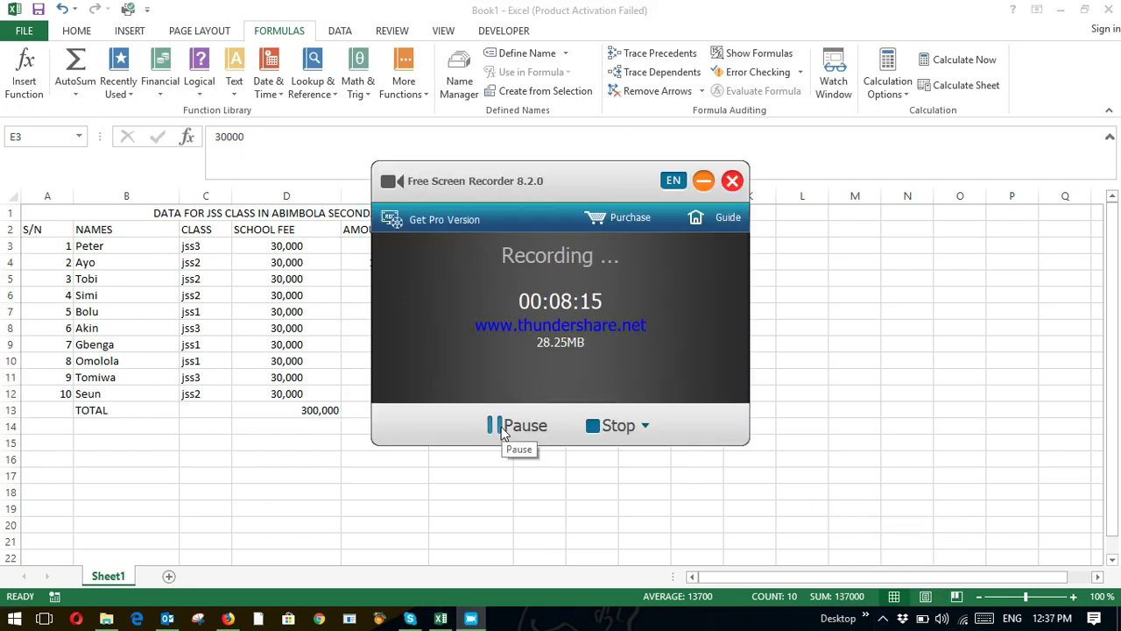
click(705, 181)
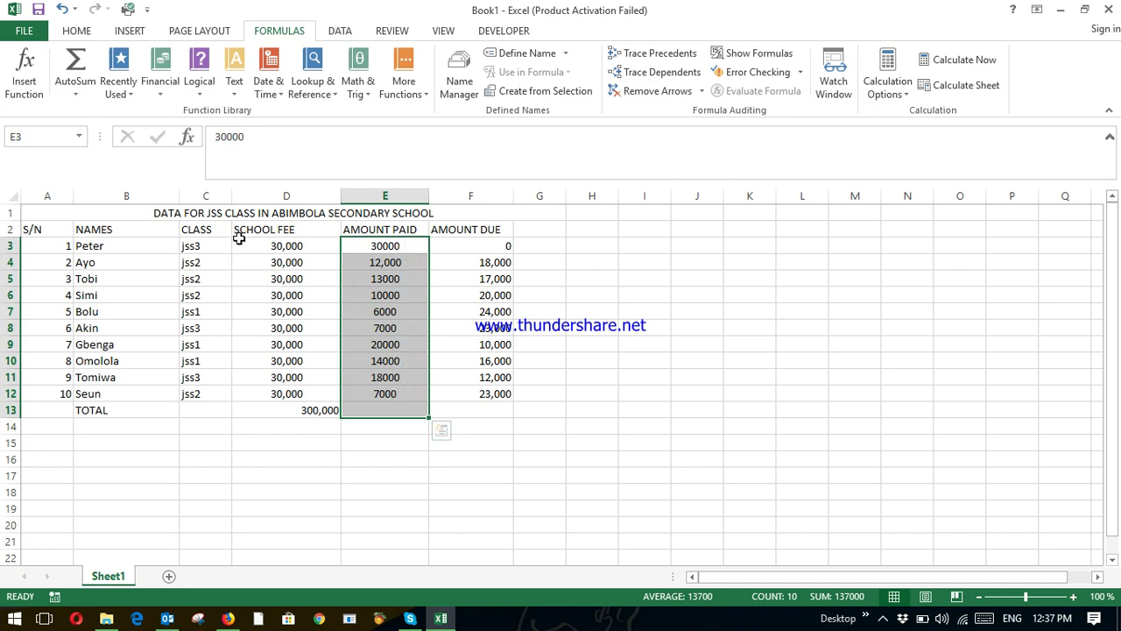
click(76, 69)
click(398, 449)
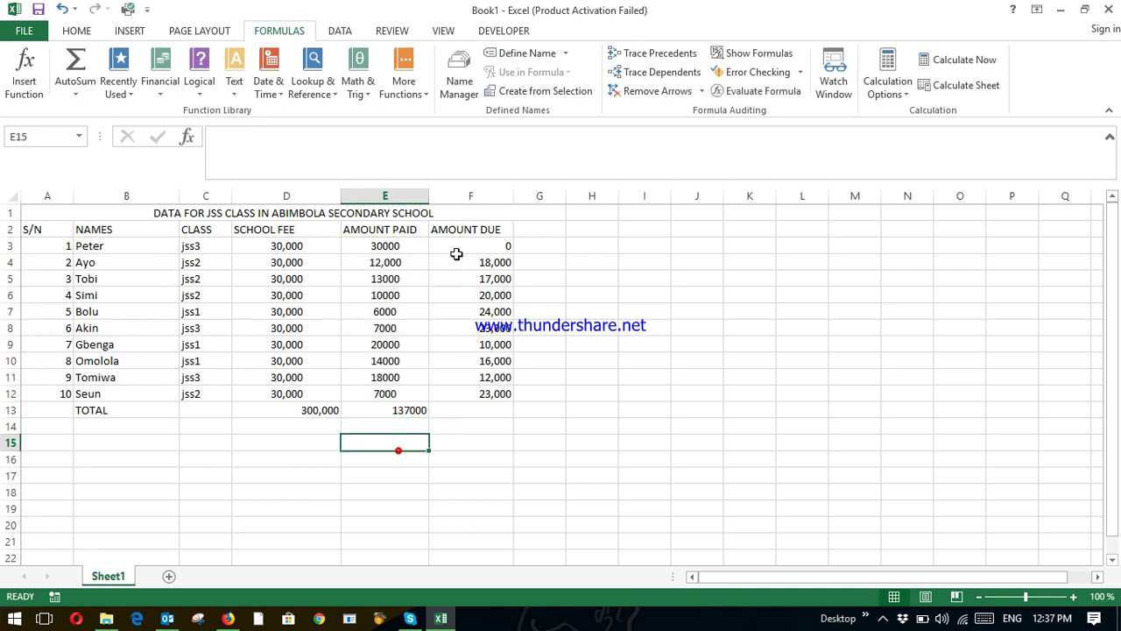
Total the AMOUNT DUE values F3:F12 in F13 with AutoSum
drag(459, 249, 471, 407)
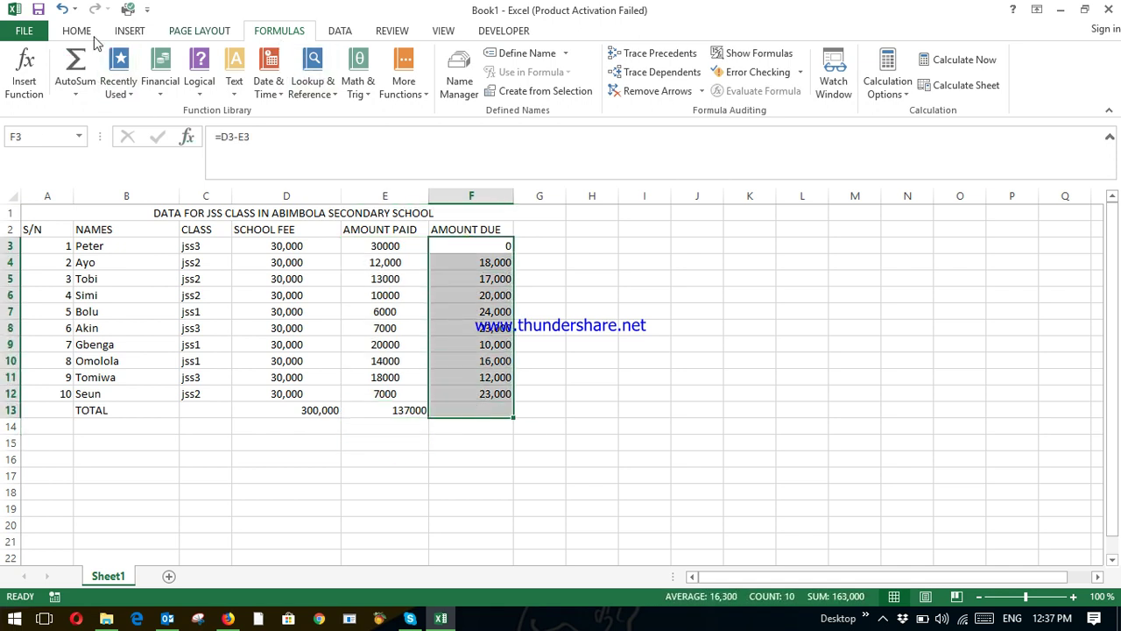
click(75, 60)
click(395, 457)
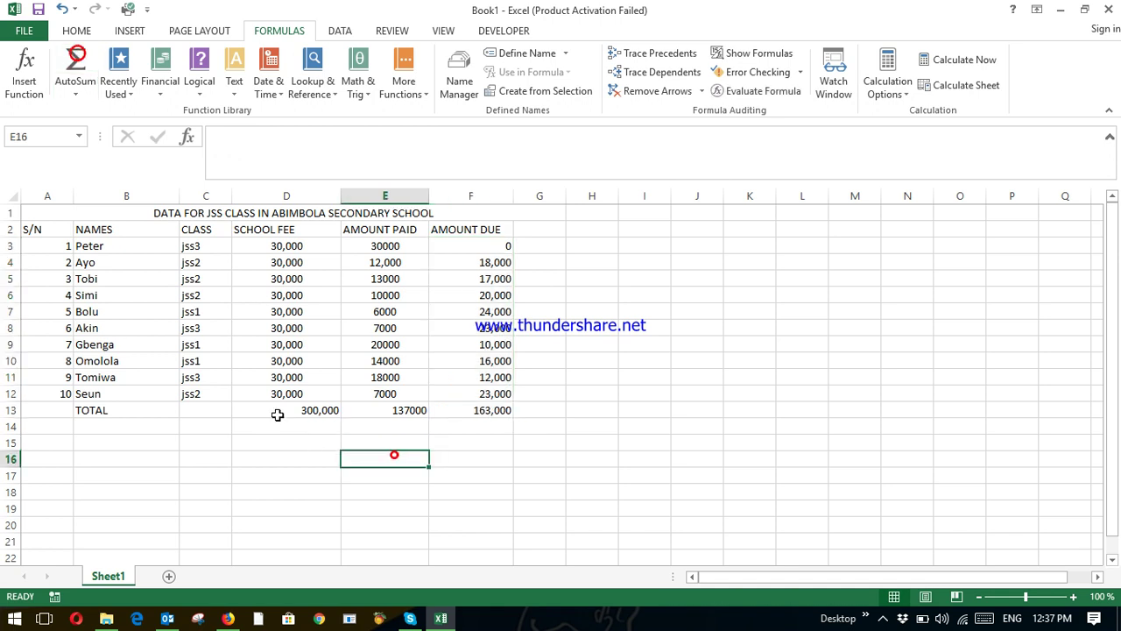
Center the three totals in D13:F13 horizontally within their cells
drag(276, 414, 476, 412)
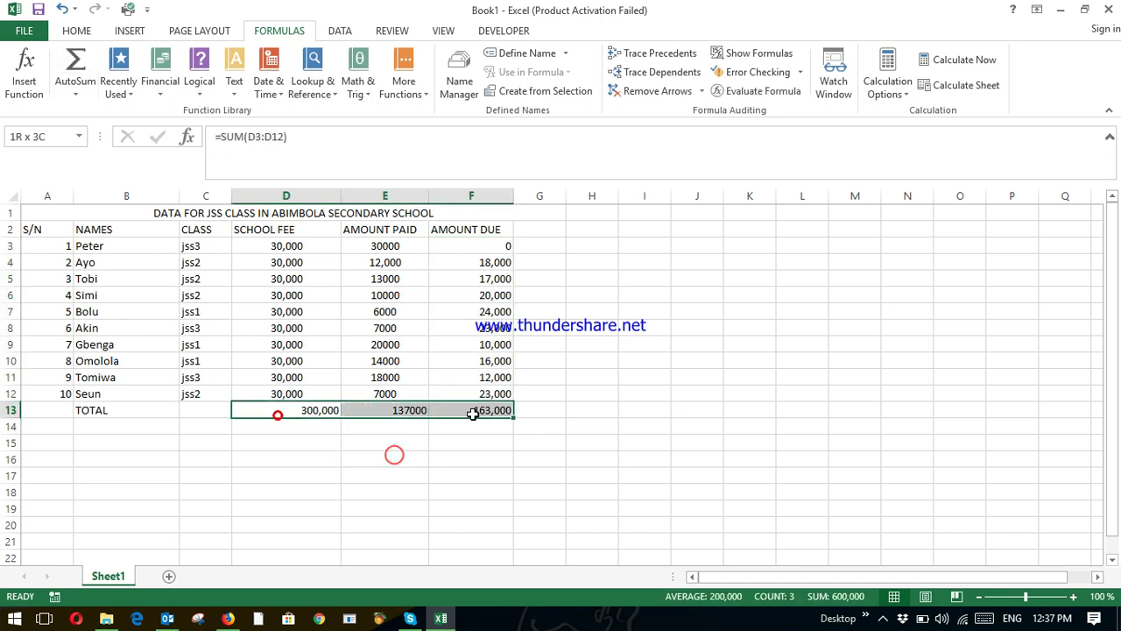
click(76, 33)
click(329, 84)
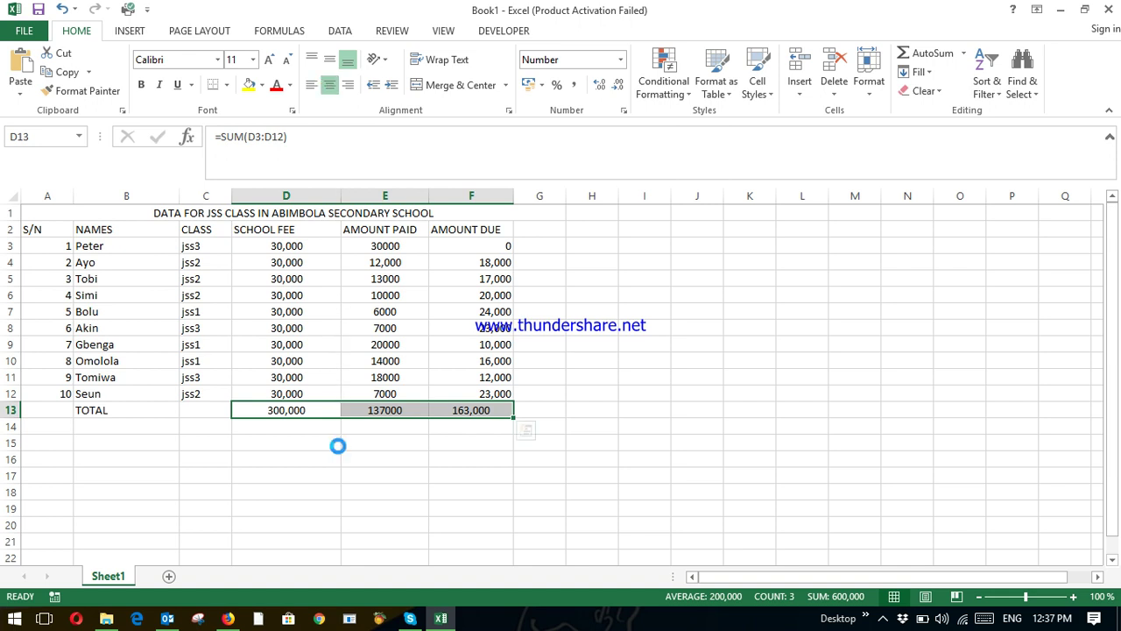
Make the three column totals in D13:F13 bold
key(ctrl+b)
click(294, 436)
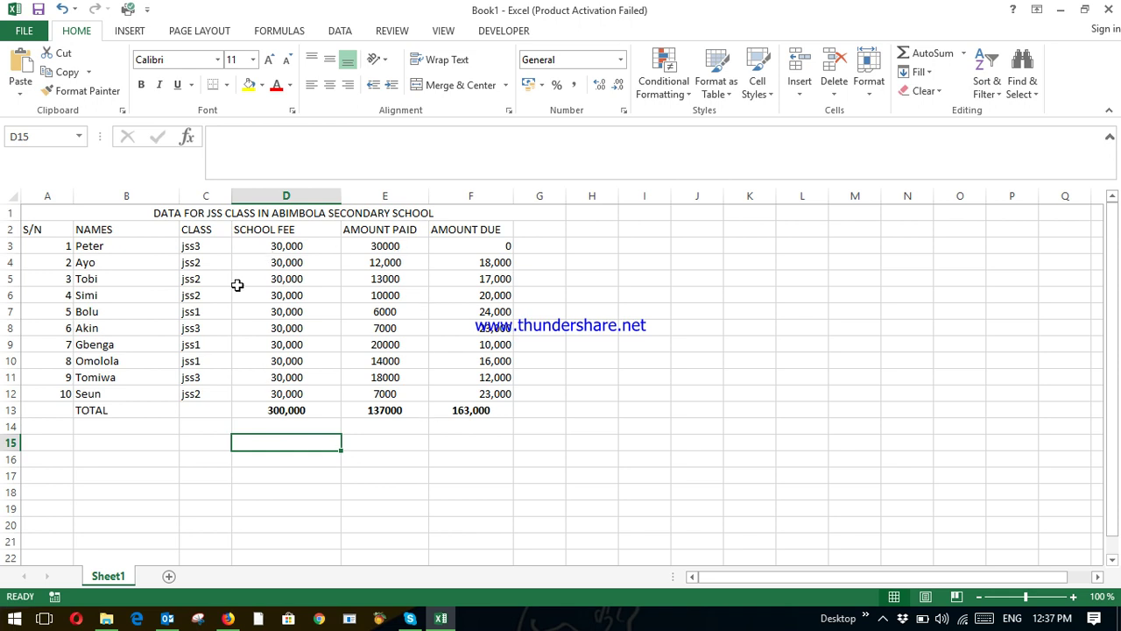
drag(244, 245, 500, 413)
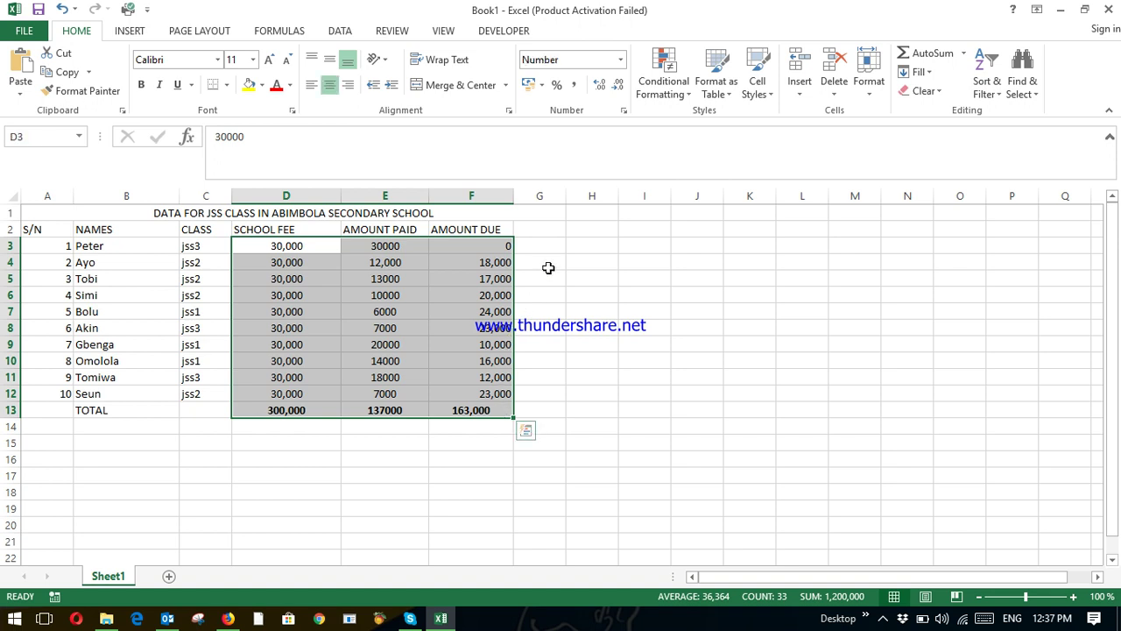
click(528, 269)
right_click(528, 270)
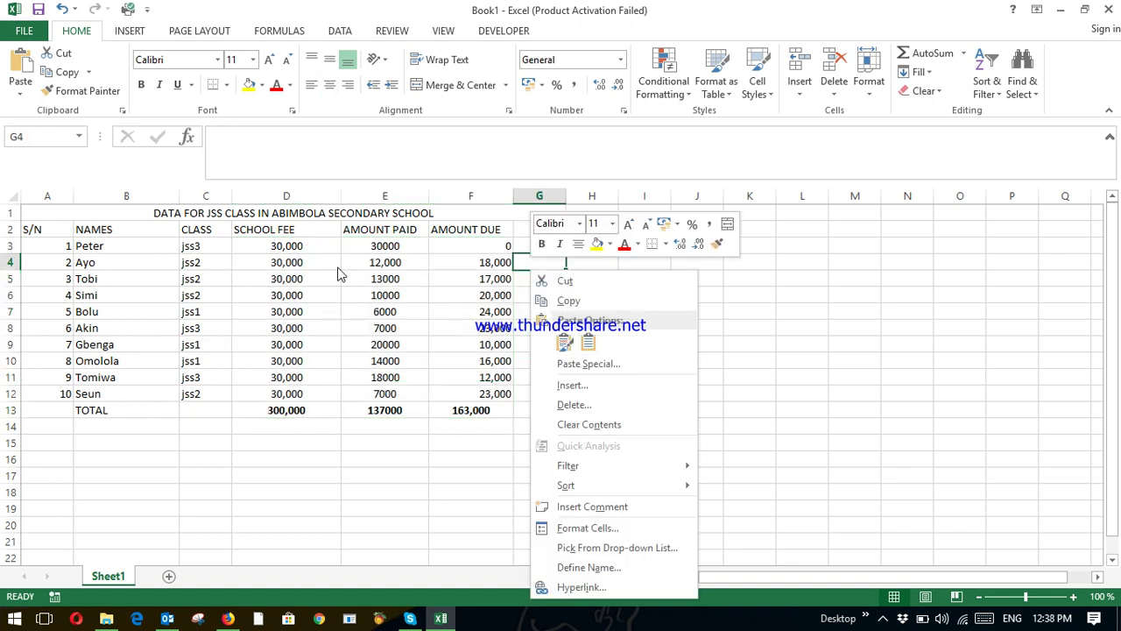
key(Escape)
Format the fee, payment and due amounts including totals in D3:F13 as Currency with the ₦ symbol and 2 decimal places
drag(248, 242, 484, 409)
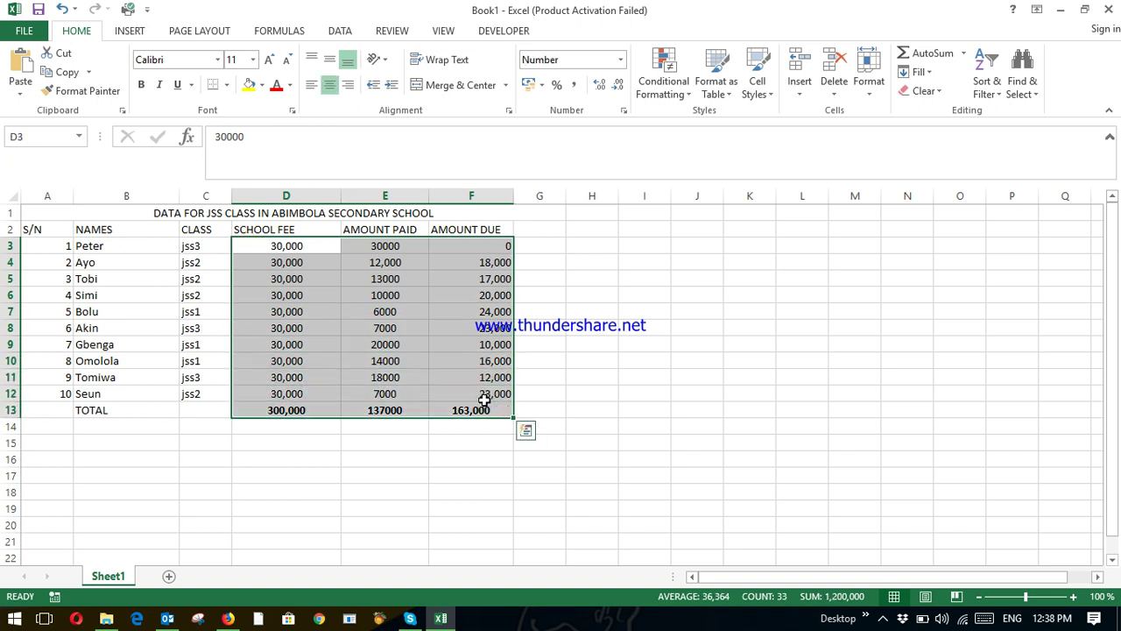
right_click(486, 408)
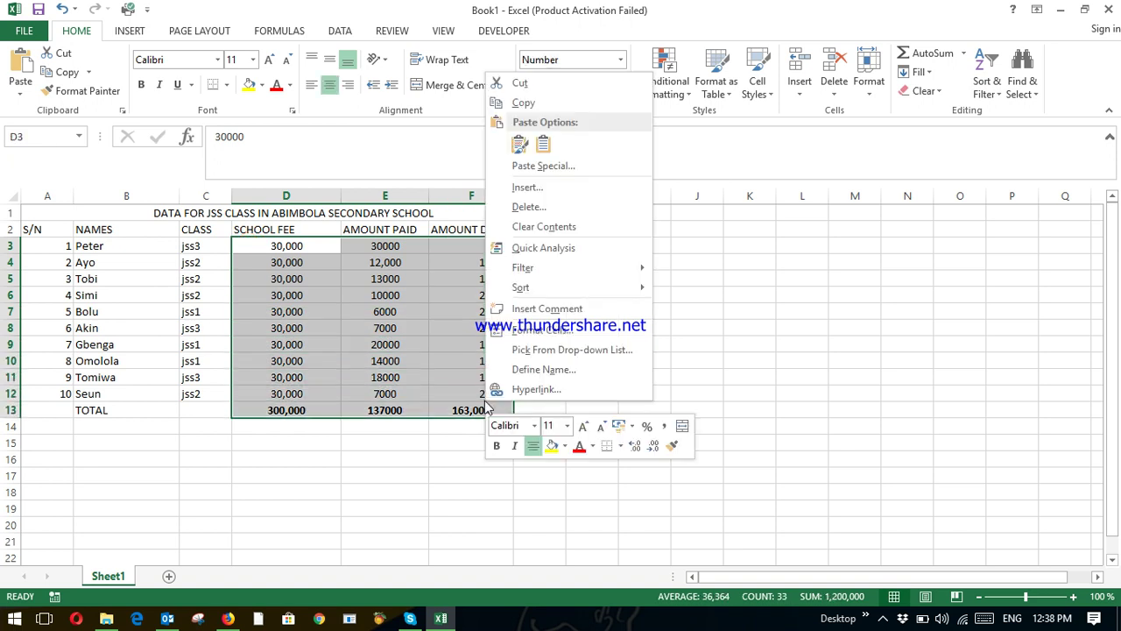
click(530, 337)
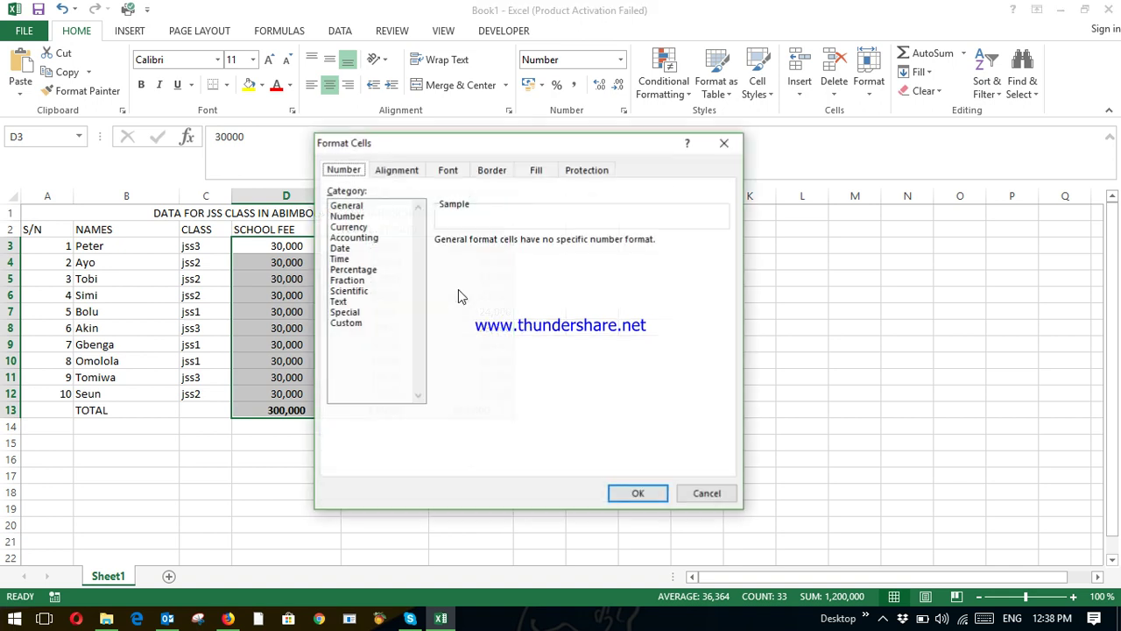
click(348, 227)
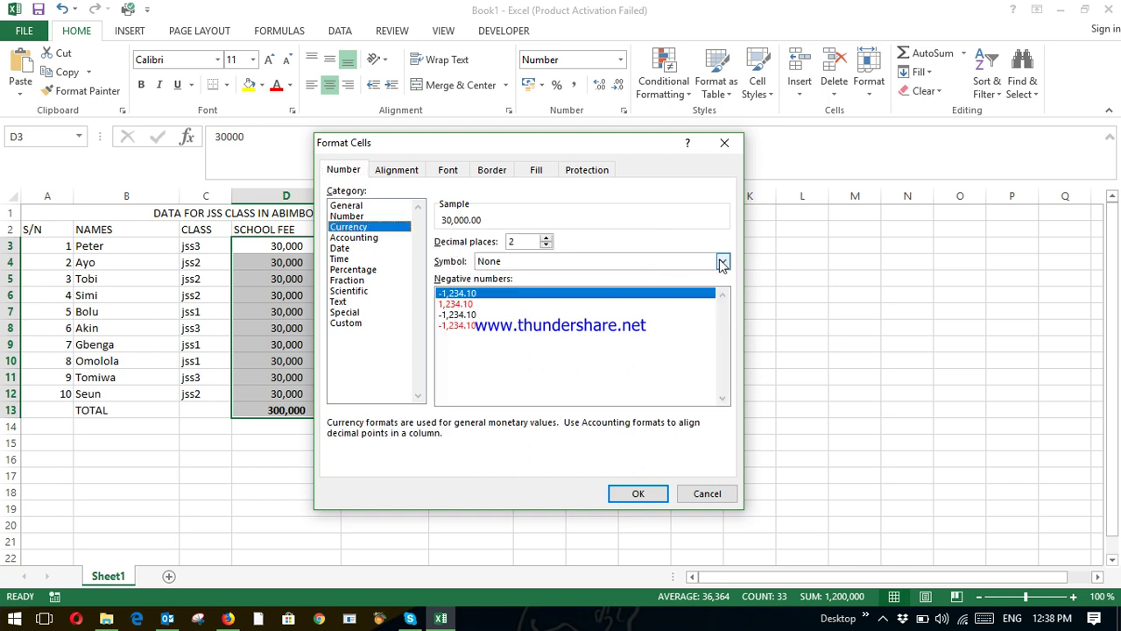
click(721, 263)
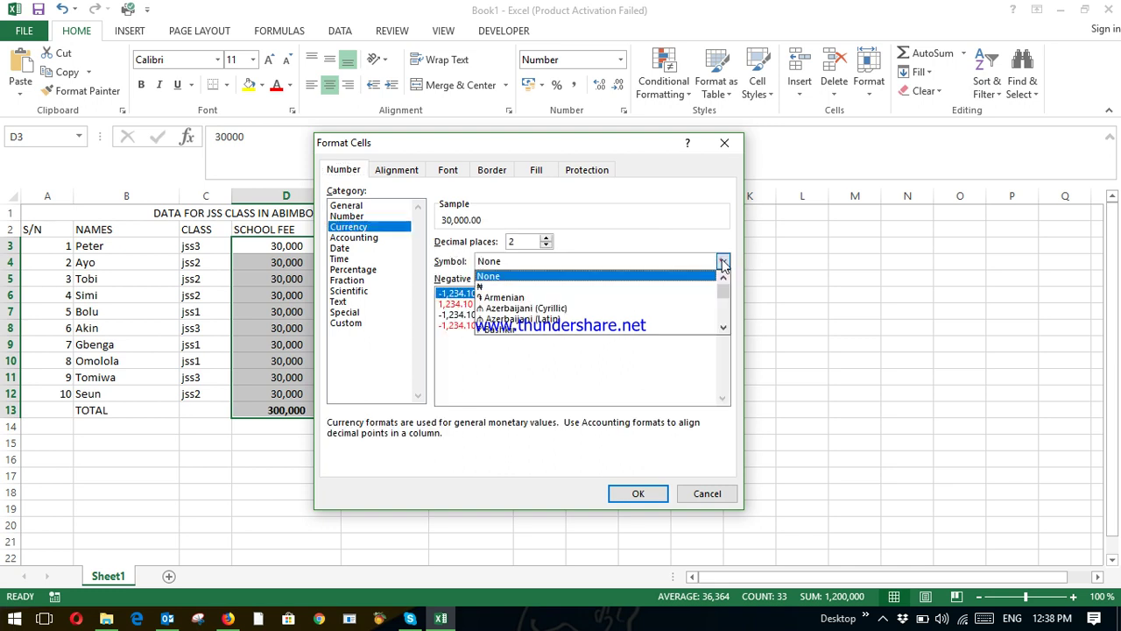
click(532, 290)
click(636, 495)
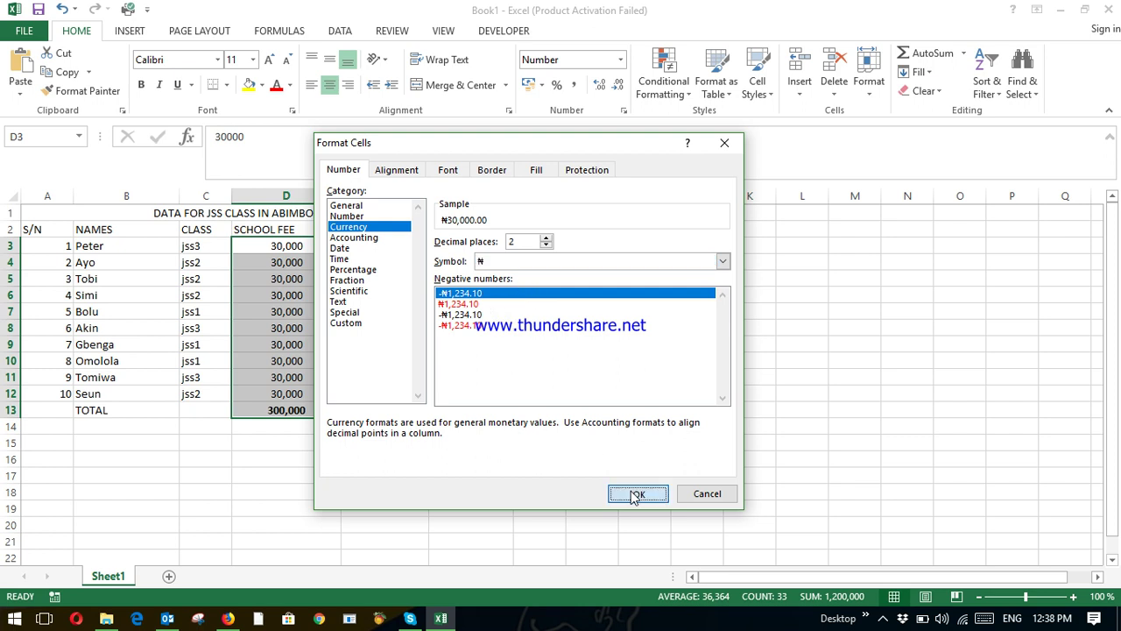
click(383, 424)
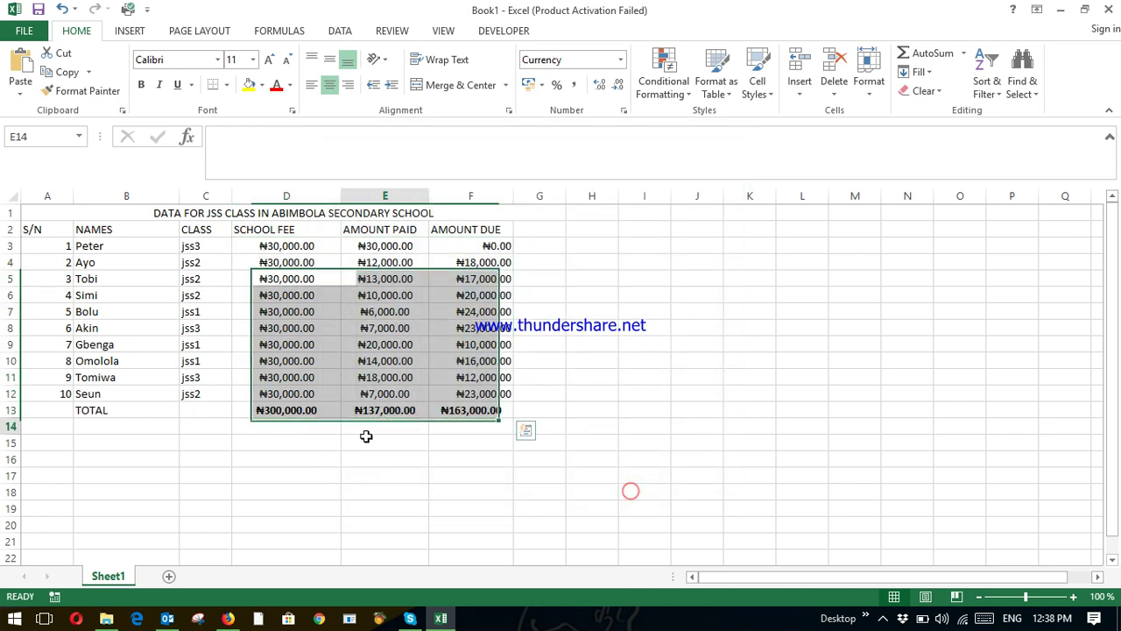
click(287, 476)
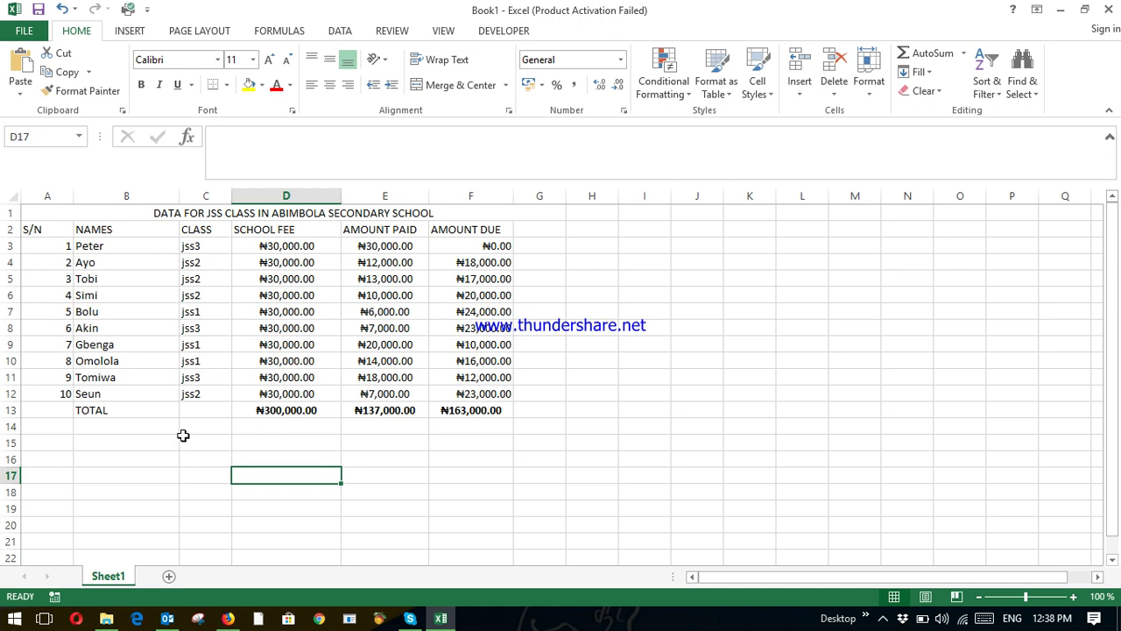
Make the TOTAL label in B13 bold
click(111, 411)
key(ctrl+b)
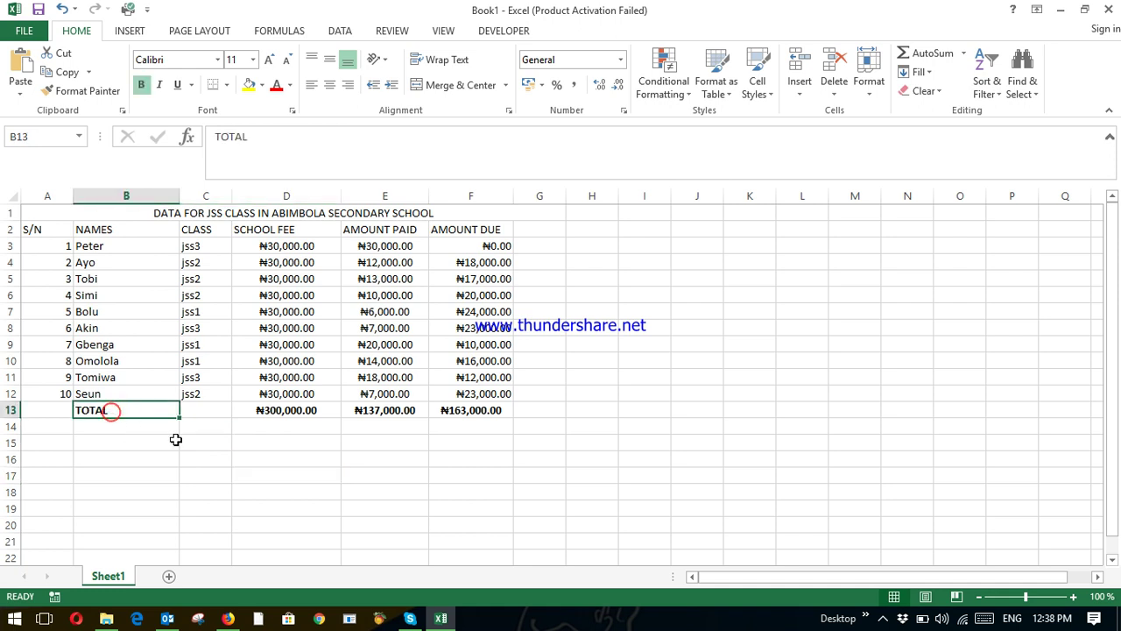
click(176, 441)
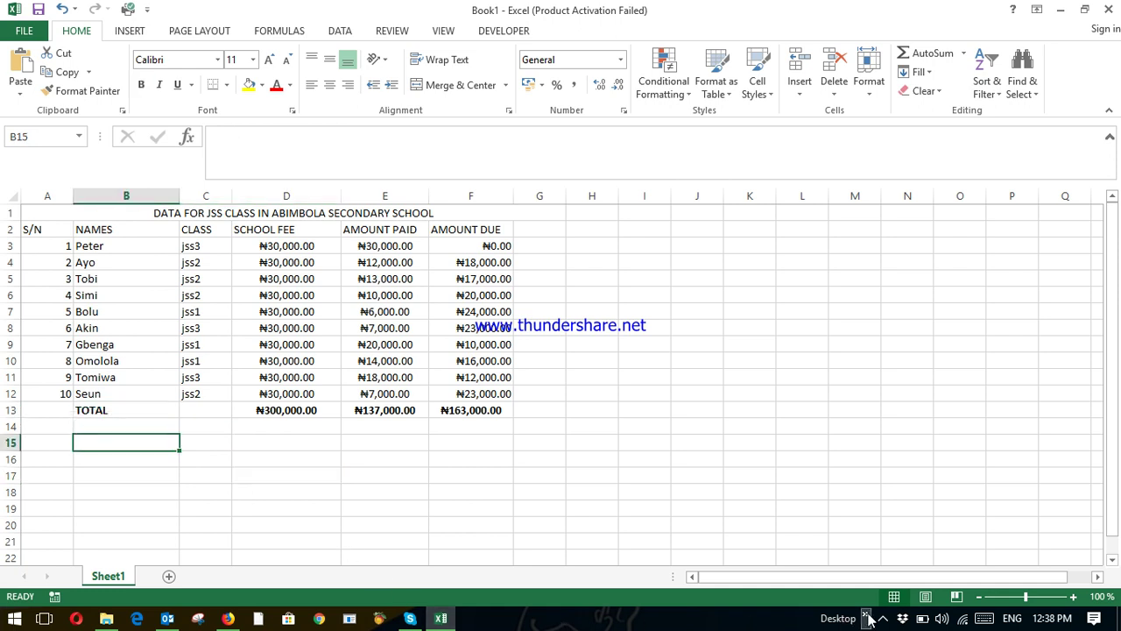
click(262, 484)
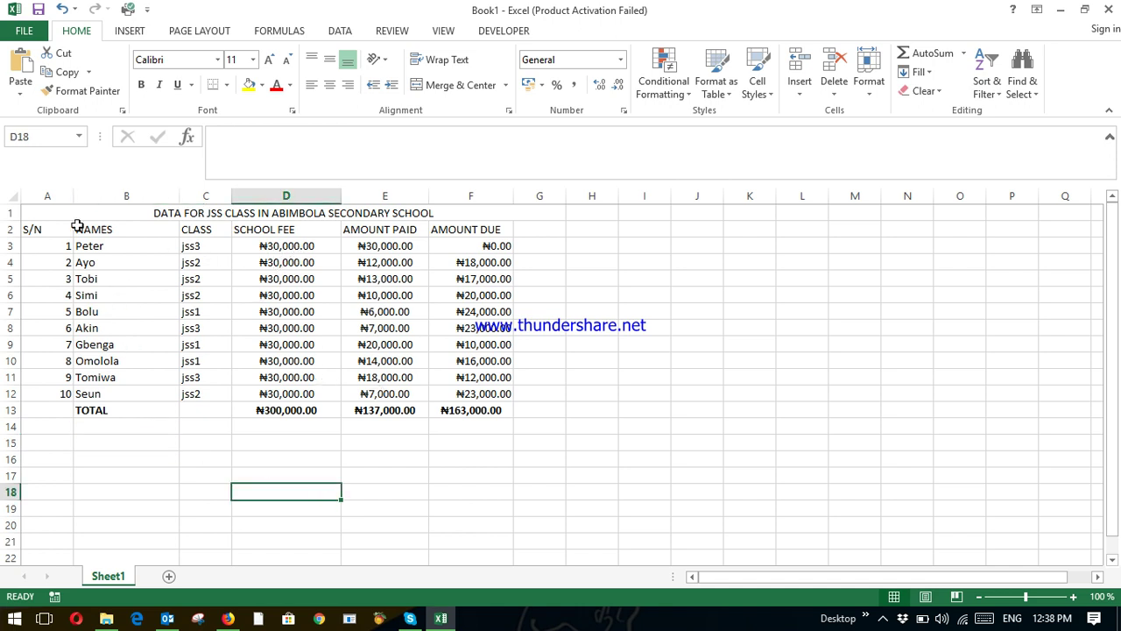
Fill the merged title cell in row 1 with light blue
click(36, 212)
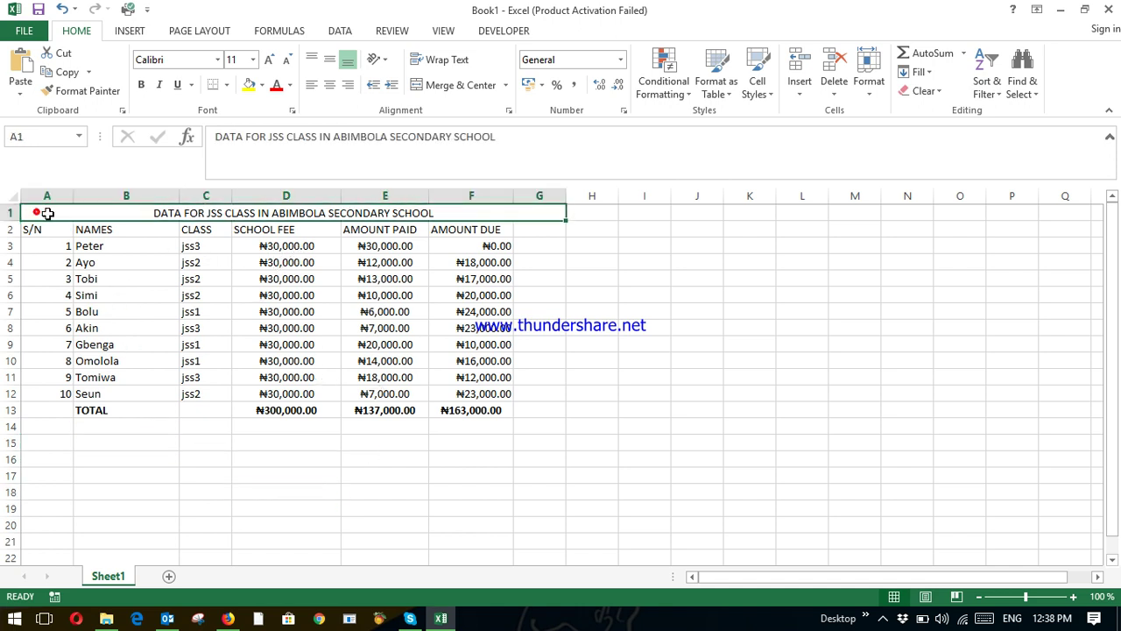
click(261, 90)
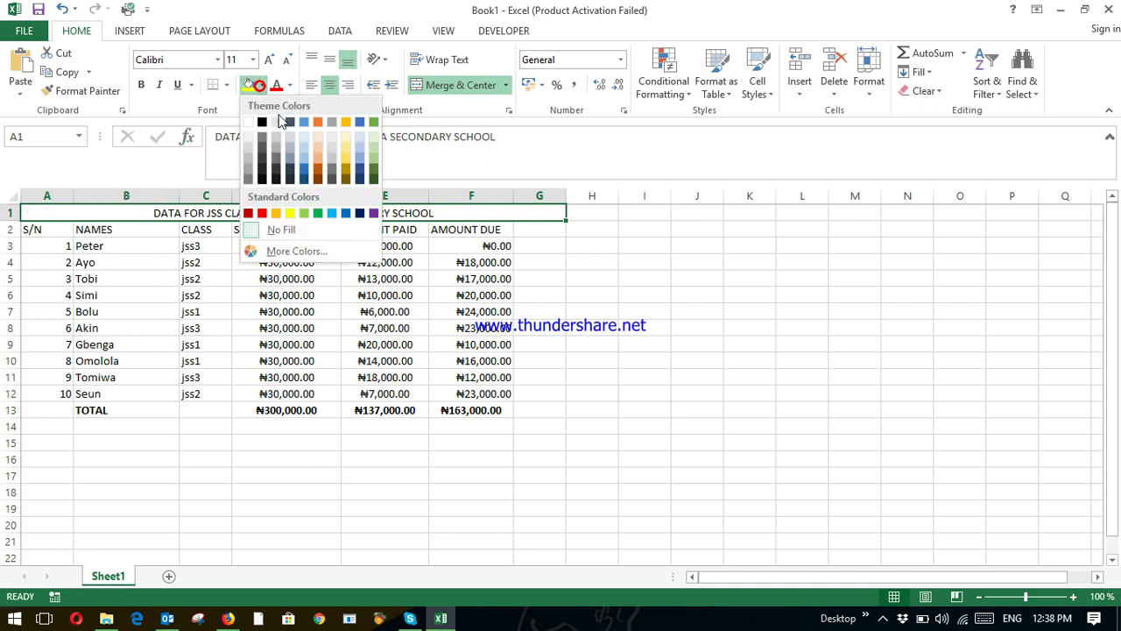
click(303, 146)
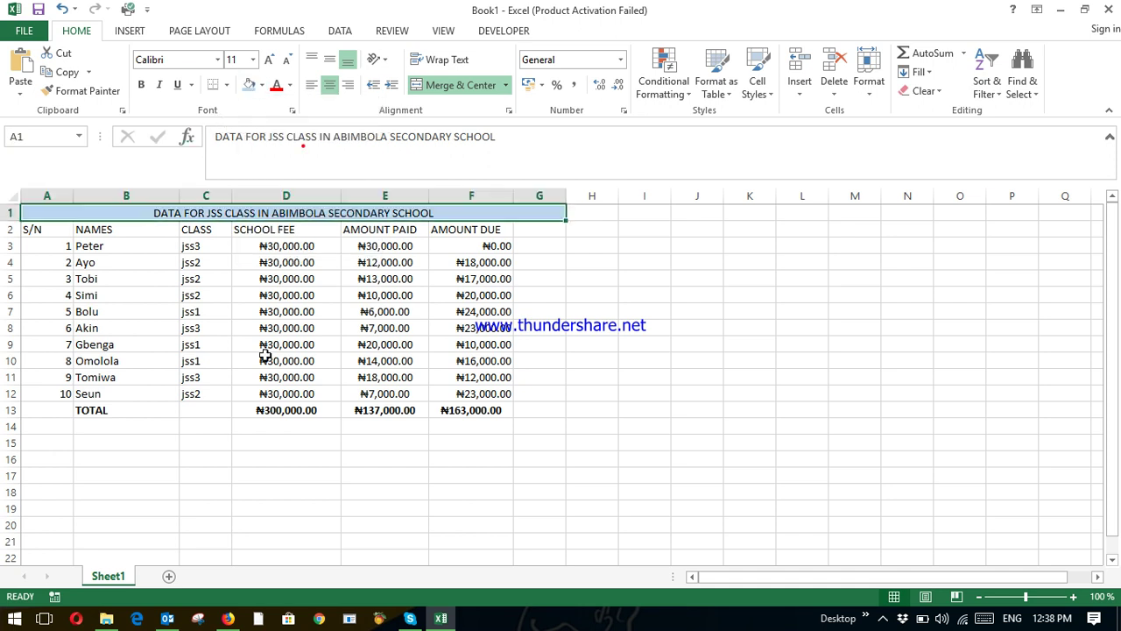
click(233, 429)
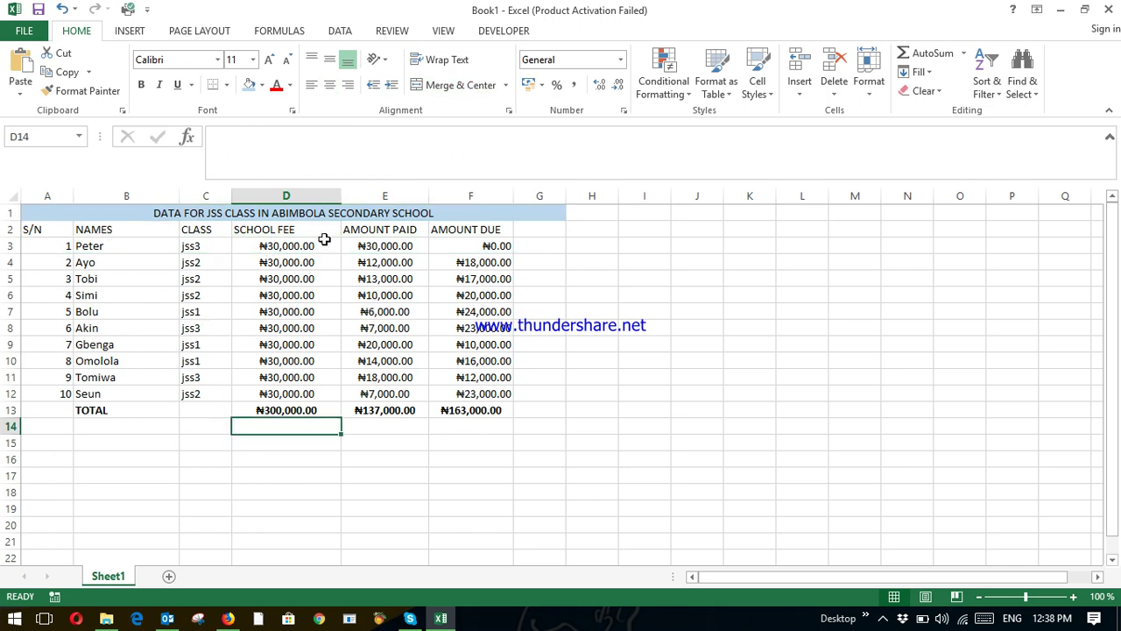
Fill the SCHOOL FEE column from its header to the last student, D2:D12, with yellow
drag(312, 230, 321, 393)
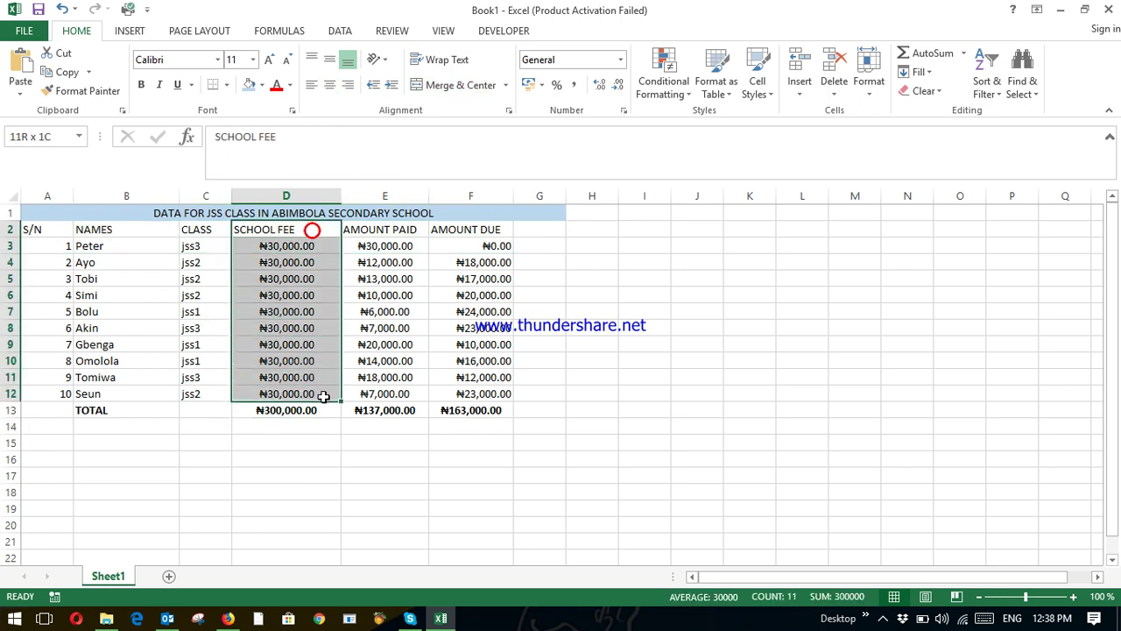
click(261, 85)
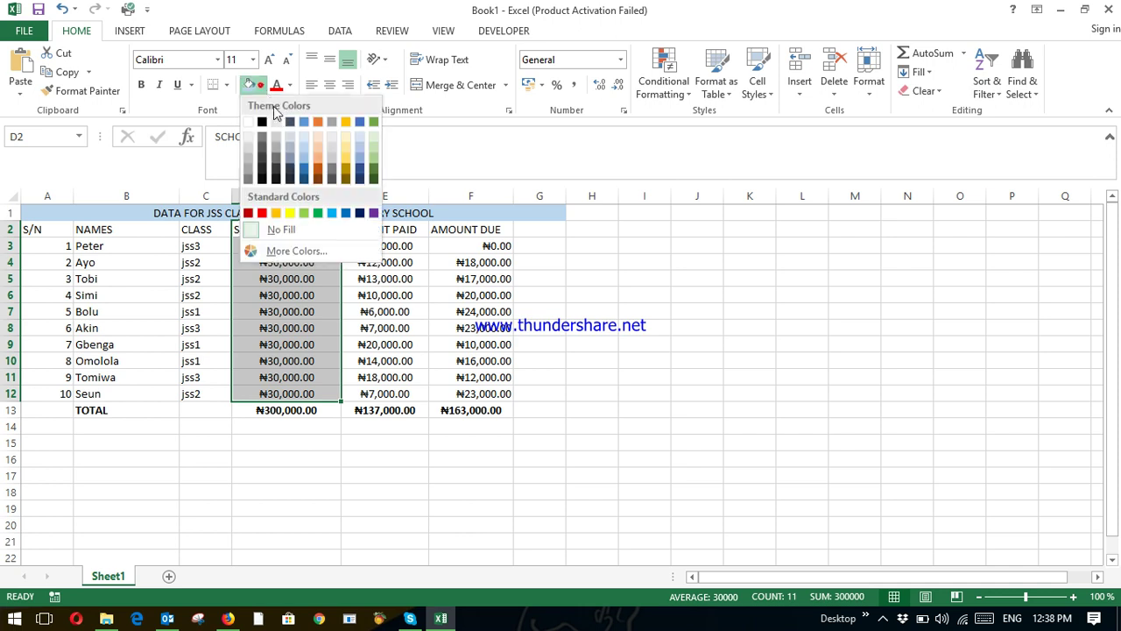
click(290, 213)
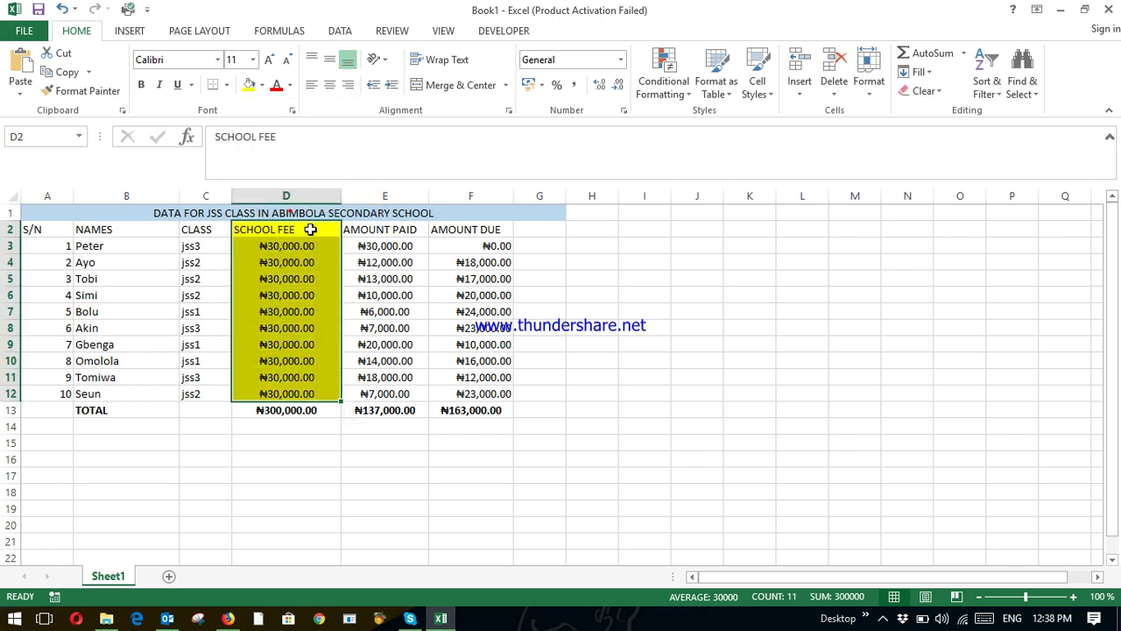
click(422, 248)
Fill the AMOUNT DUE column from its header to the last student, F2:F12, with light orange
drag(505, 231, 505, 393)
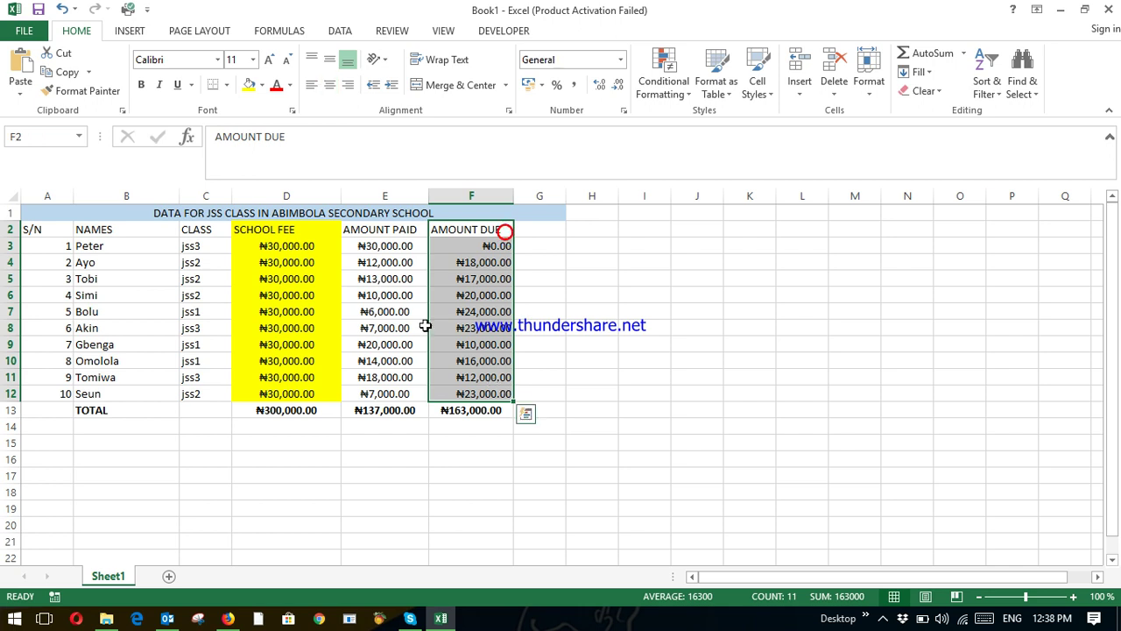
click(261, 85)
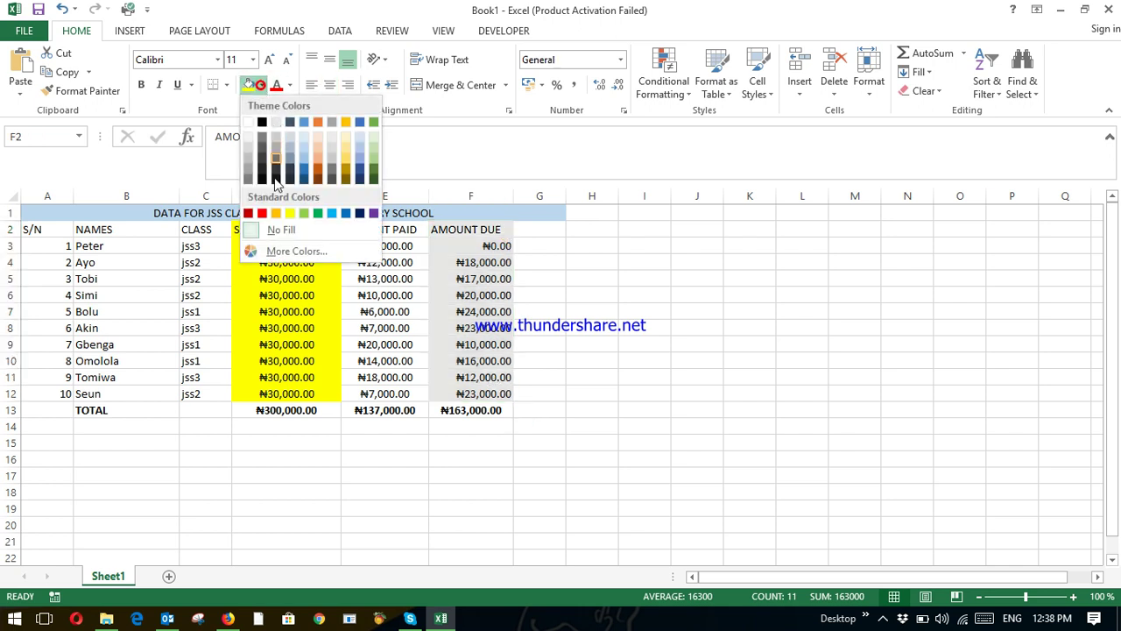
click(314, 139)
click(601, 340)
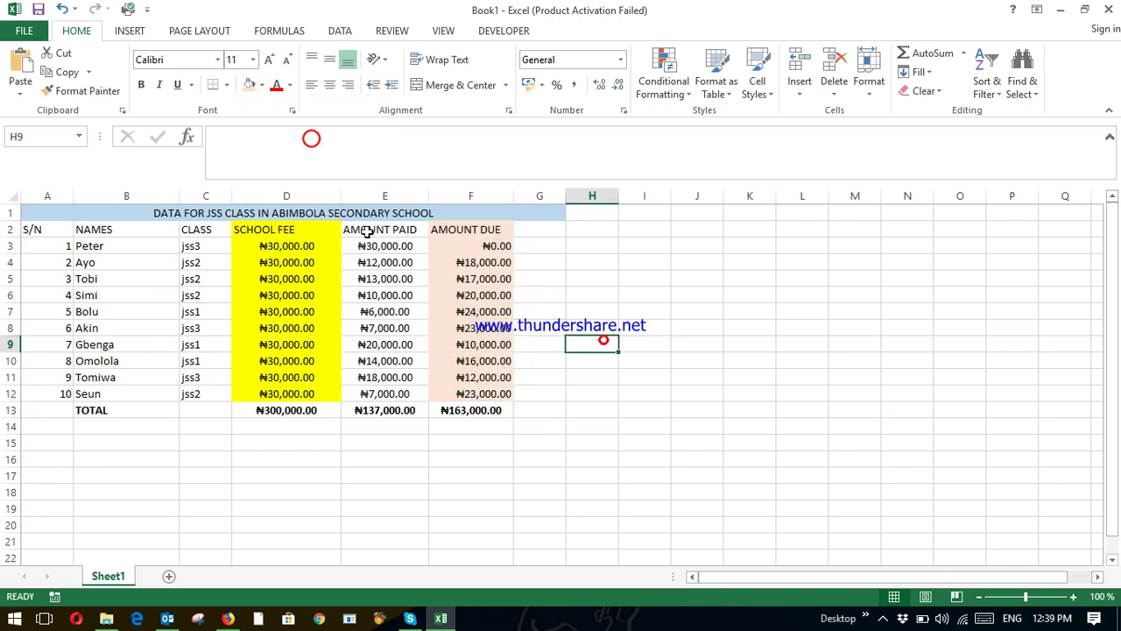
Make the column headers in A2:F2 and the merged table title in row 1 bold
drag(46, 229, 456, 234)
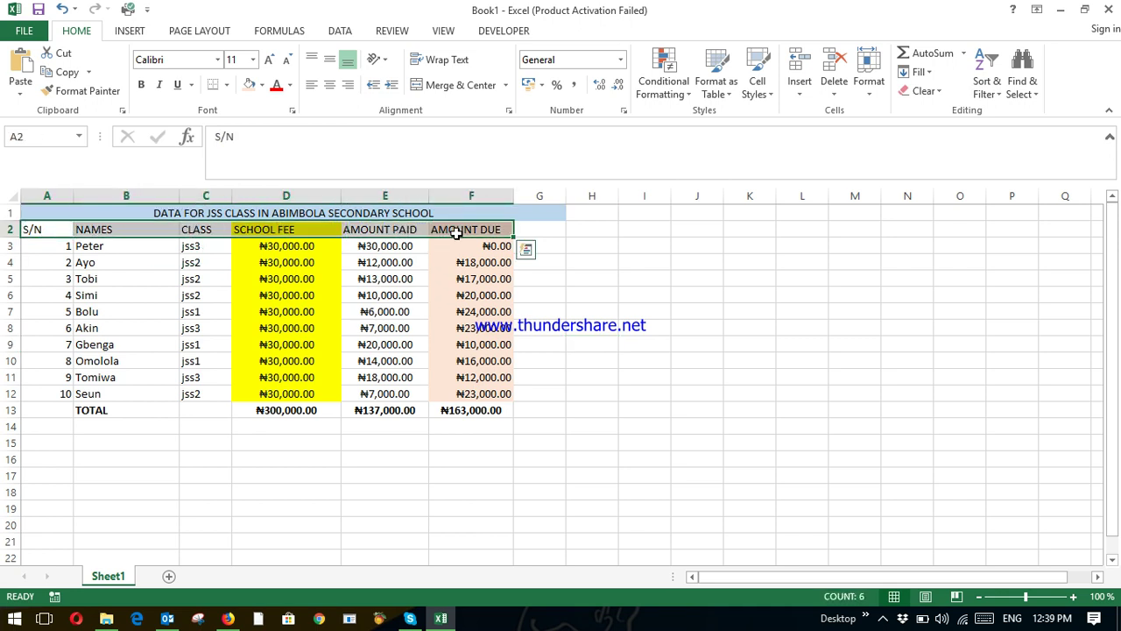
click(570, 300)
click(177, 213)
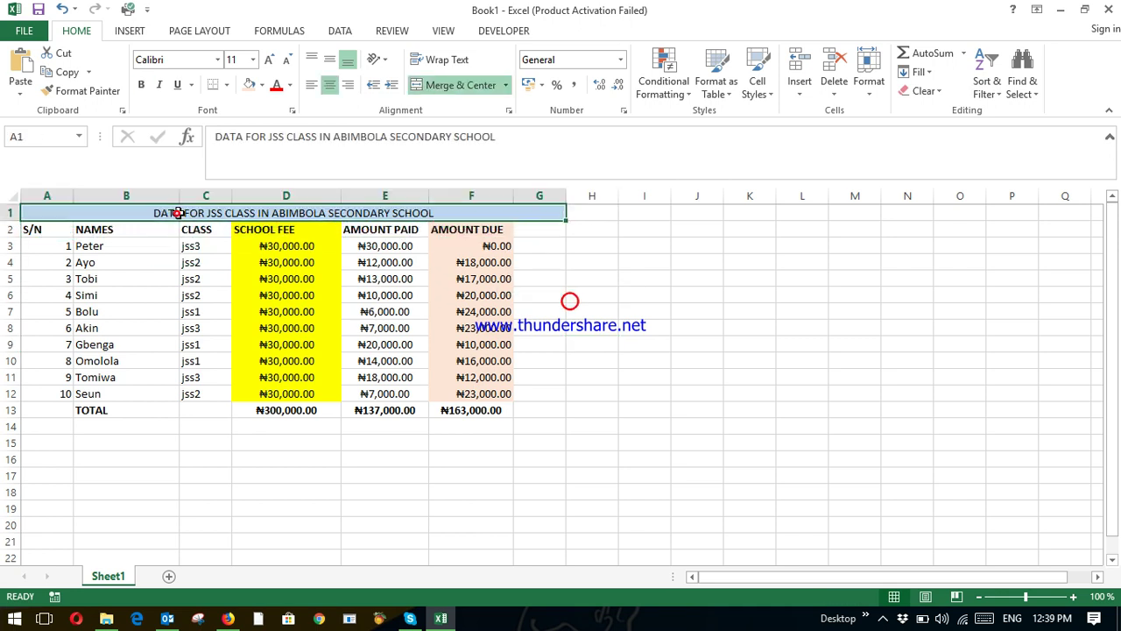
key(ctrl+b)
click(611, 296)
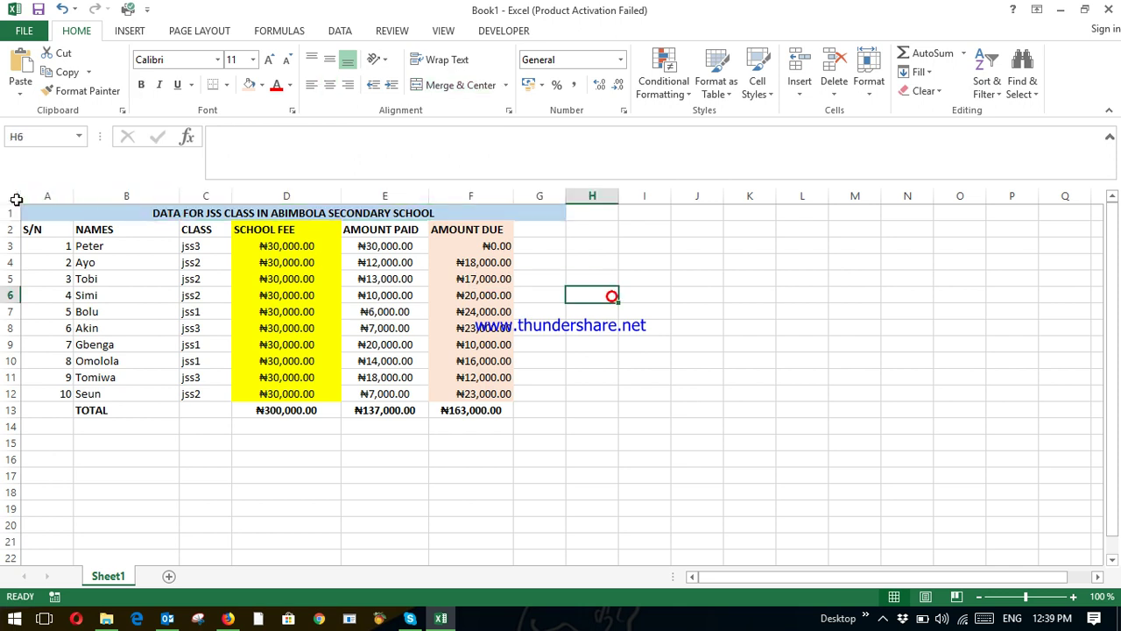
click(883, 619)
click(933, 590)
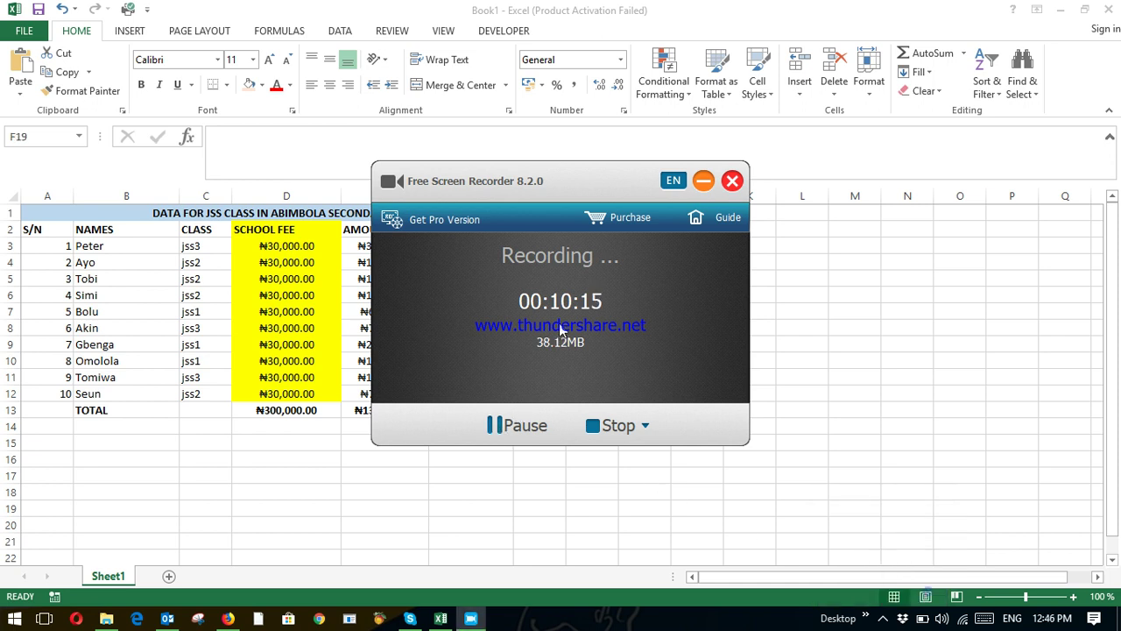
click(704, 180)
click(388, 437)
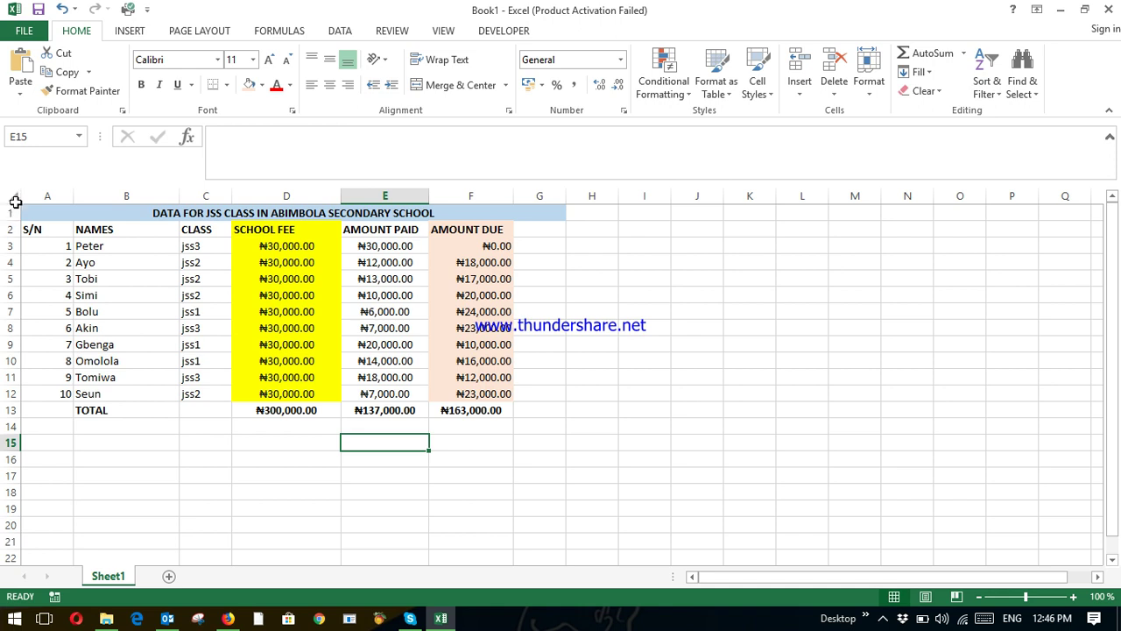
Apply All Borders to every cell of the worksheet
click(15, 199)
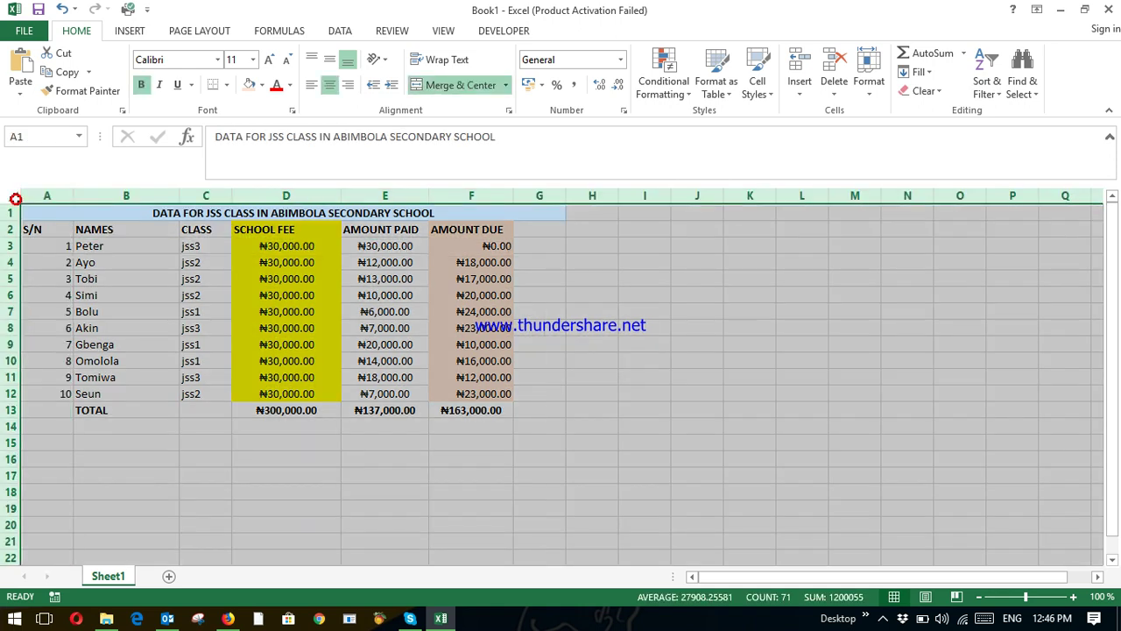
click(228, 85)
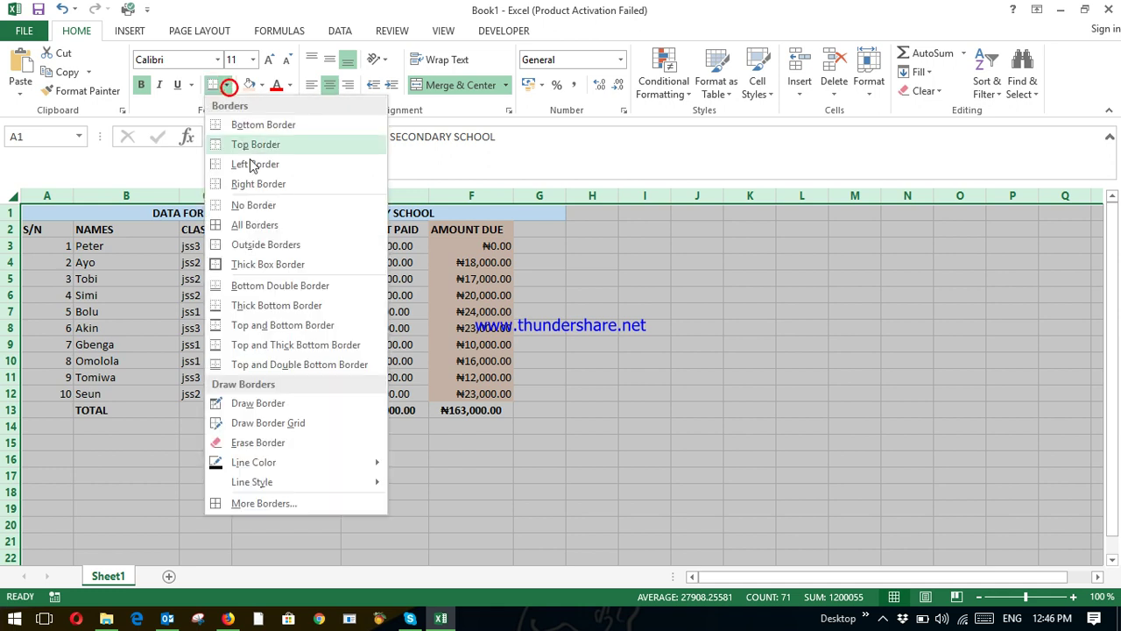
click(270, 226)
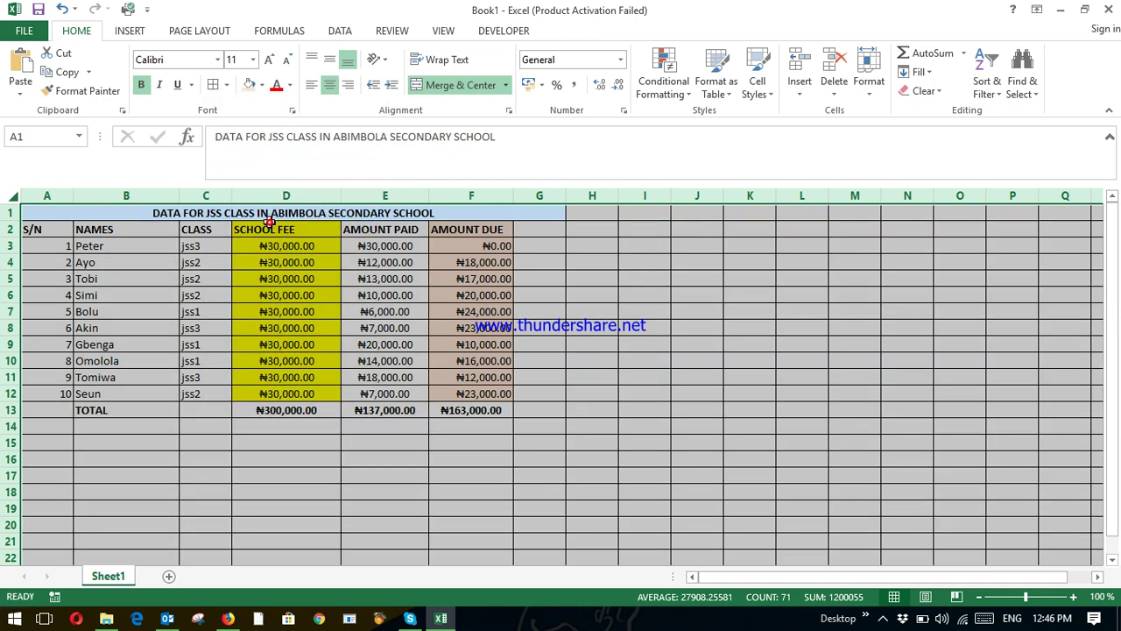
click(243, 455)
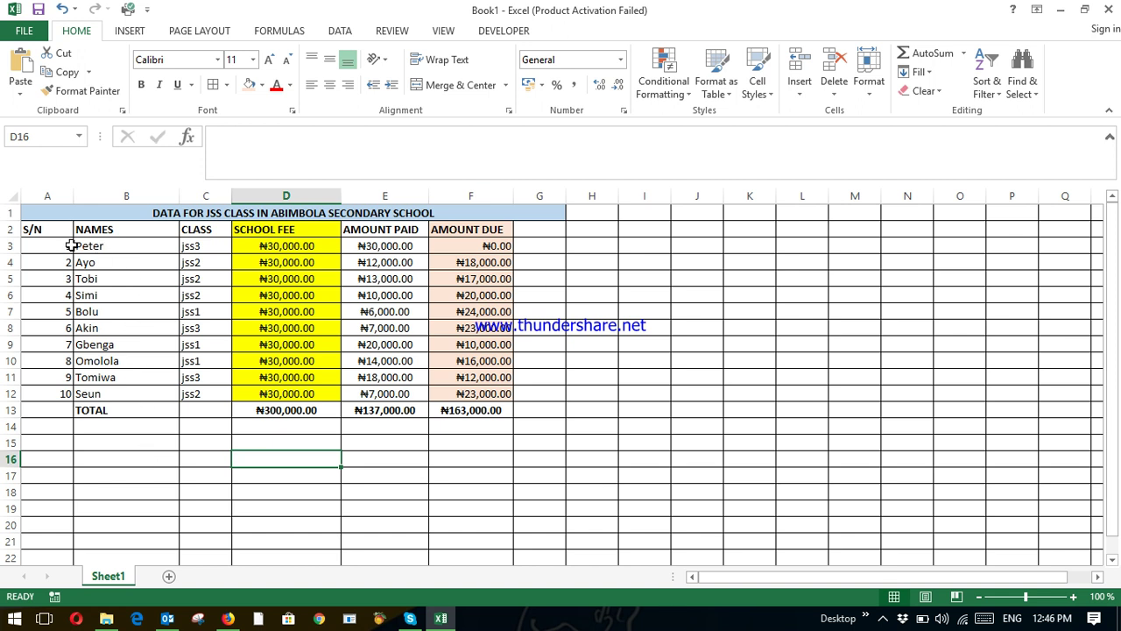
Center the serial numbers in A3:A12 horizontally within their cells
drag(54, 246, 61, 394)
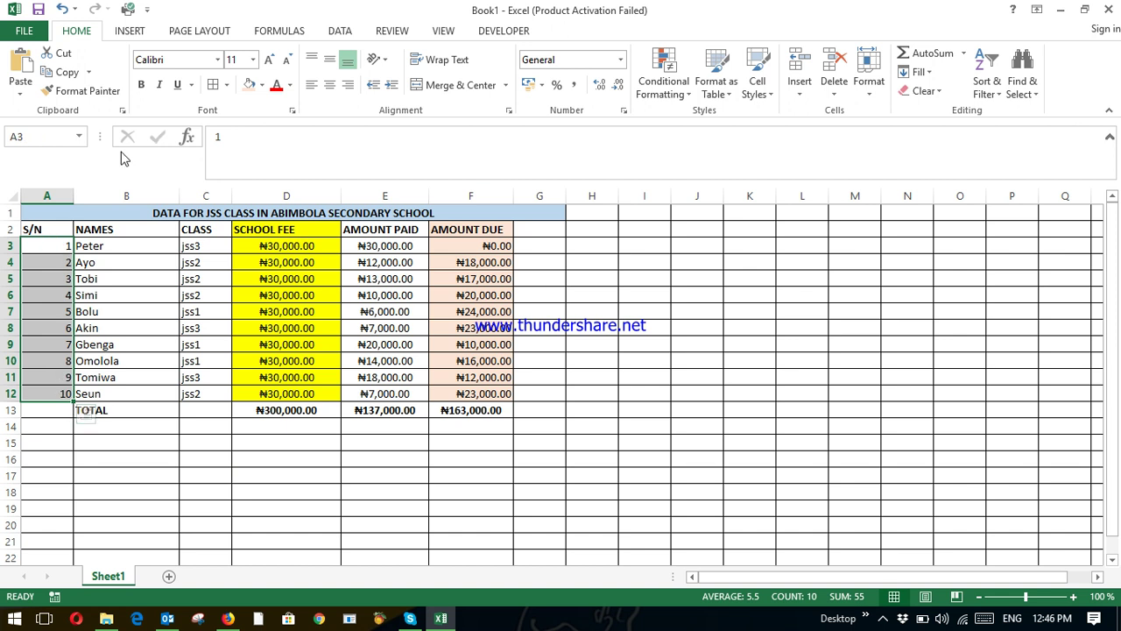
click(330, 84)
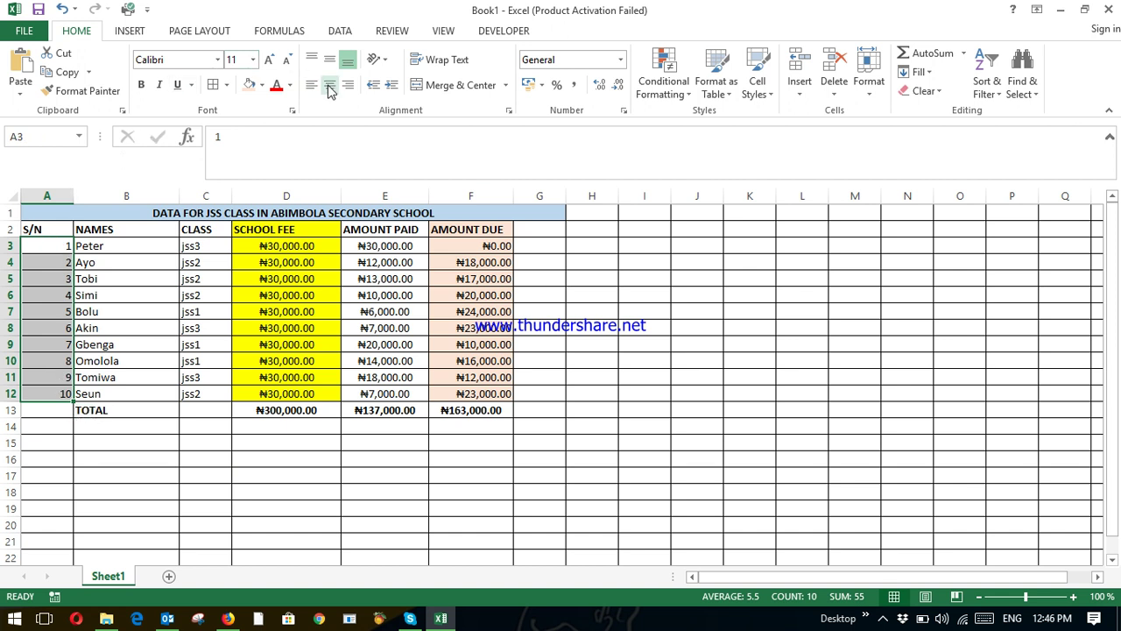
Narrow the SCHOOL FEE column slightly
click(144, 440)
click(162, 232)
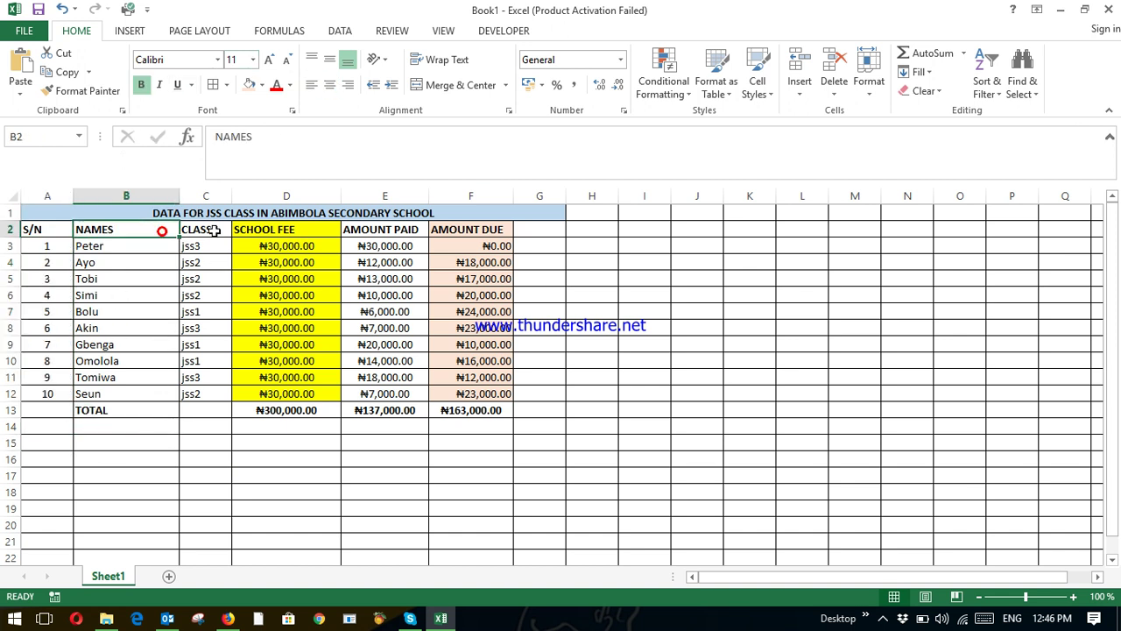
click(213, 230)
click(336, 230)
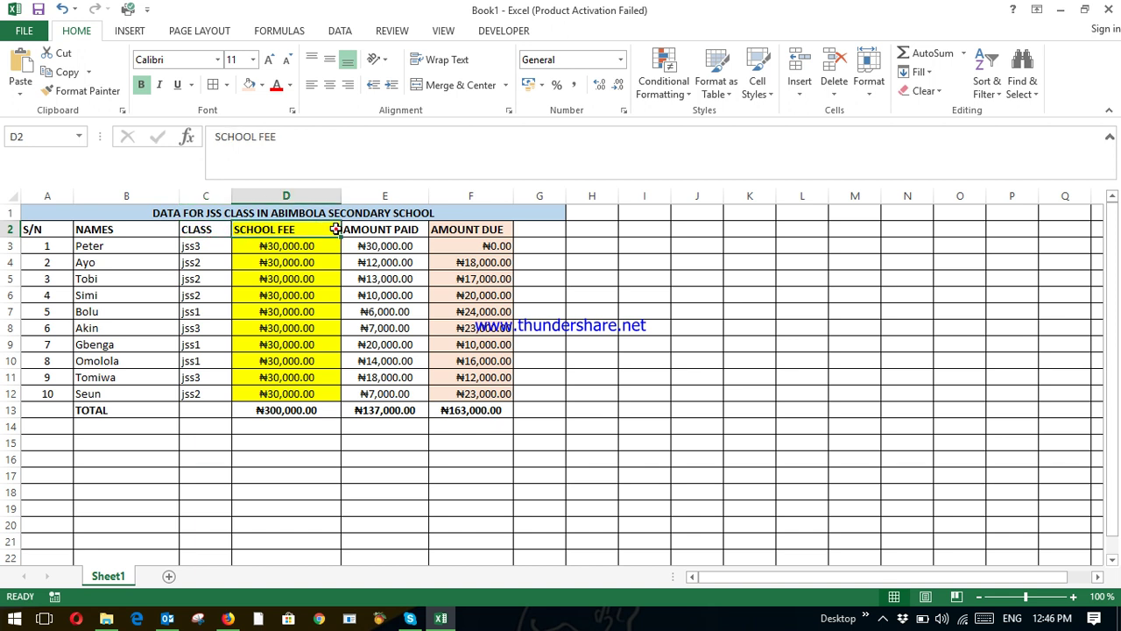
drag(341, 195, 332, 194)
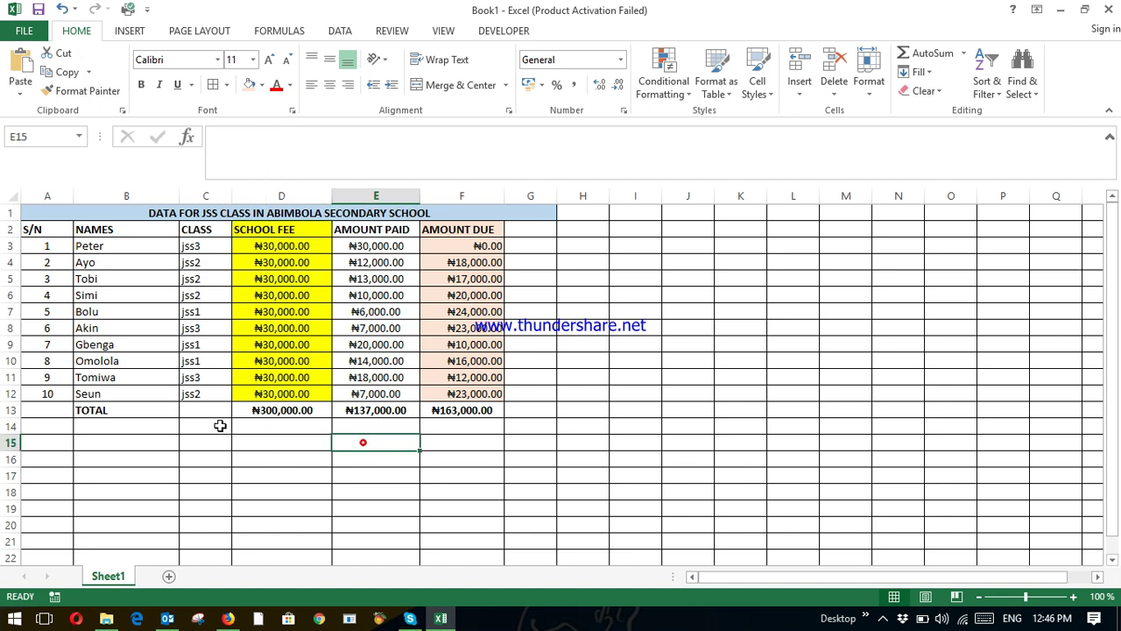
Fill the totals in D13:F13 and the TOTAL label in B13 with the medium blue theme colour
drag(247, 410, 436, 410)
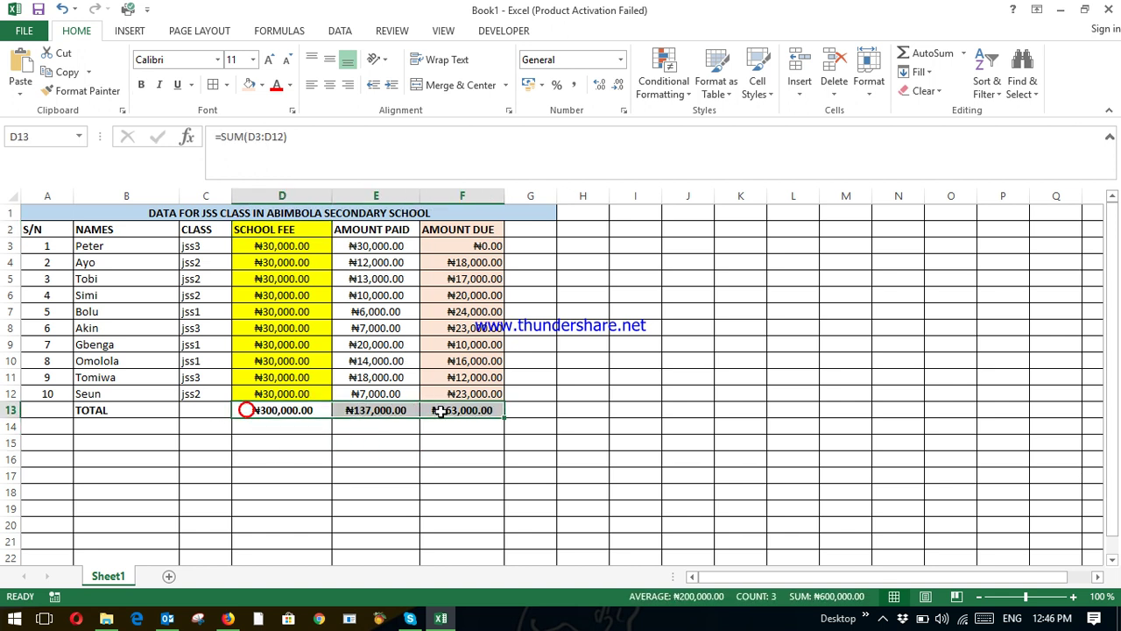
click(262, 86)
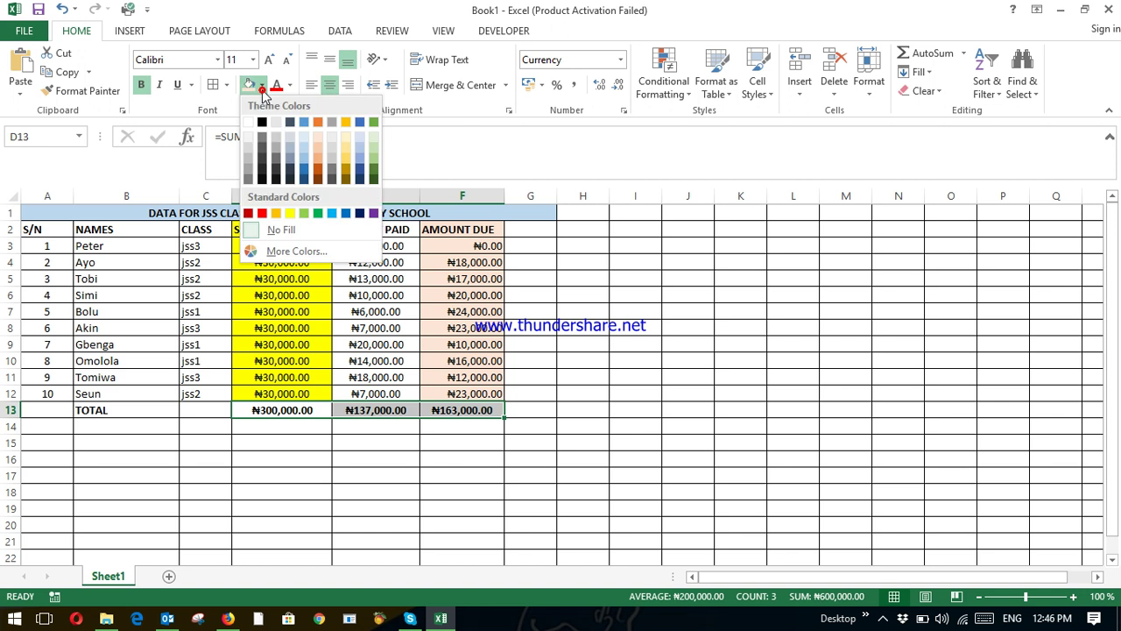
click(302, 124)
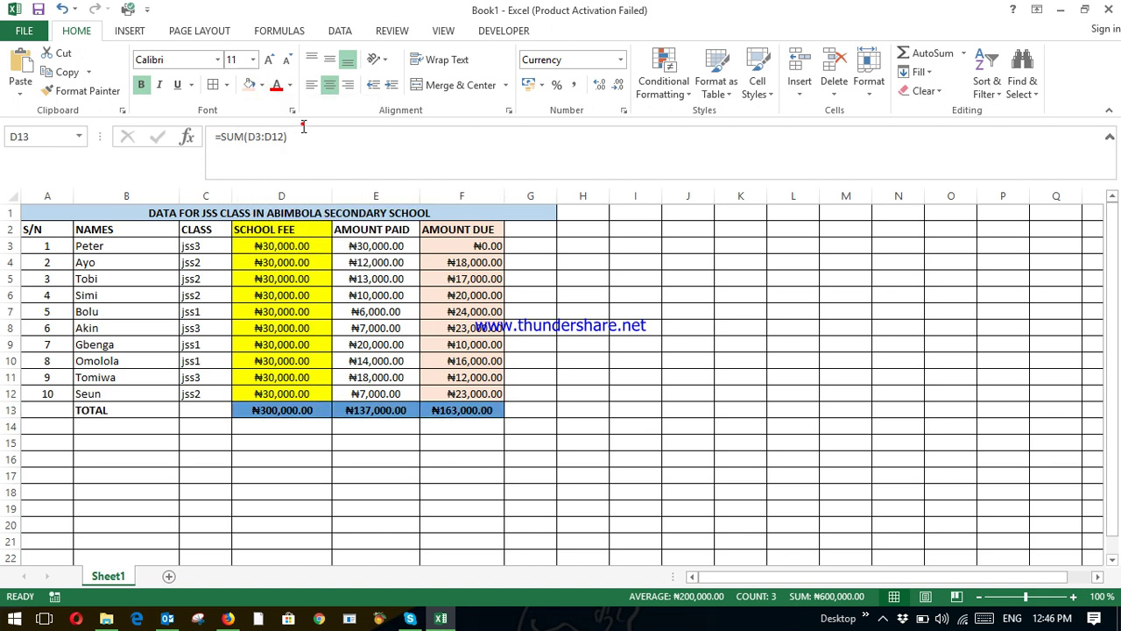
click(321, 473)
click(133, 410)
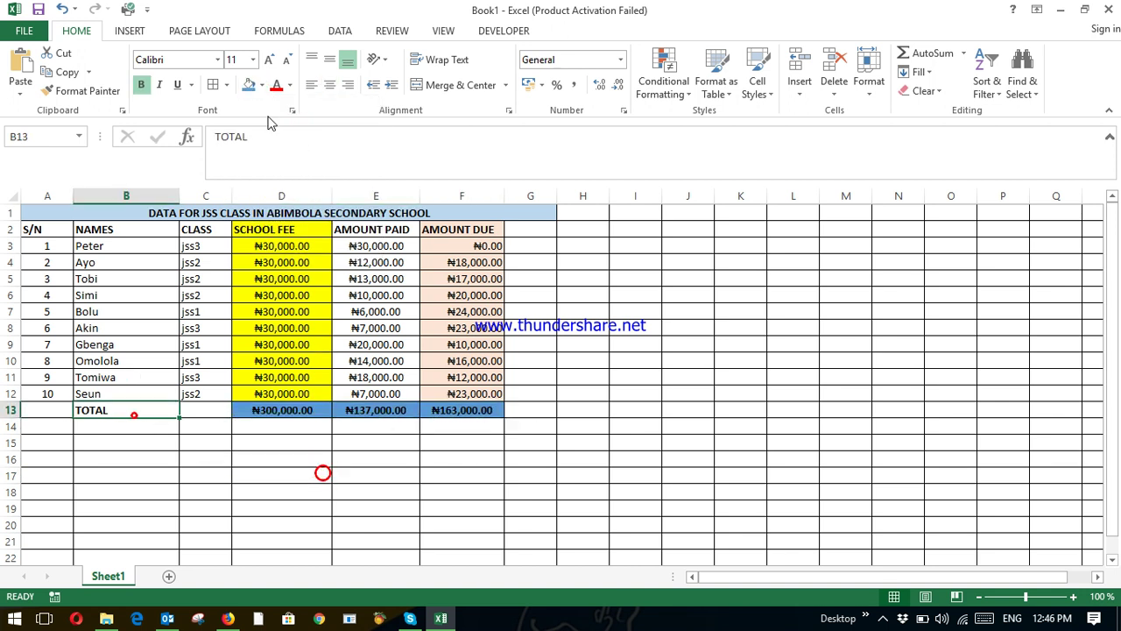
click(249, 85)
click(153, 519)
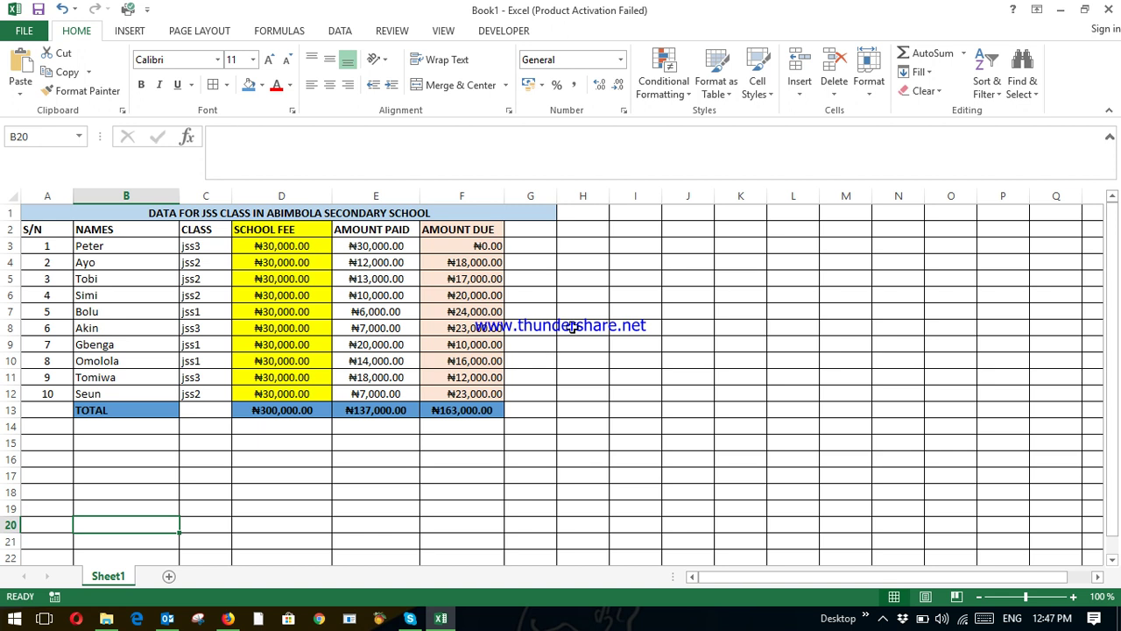
Fill the amount due total in F13 with standard red
click(473, 412)
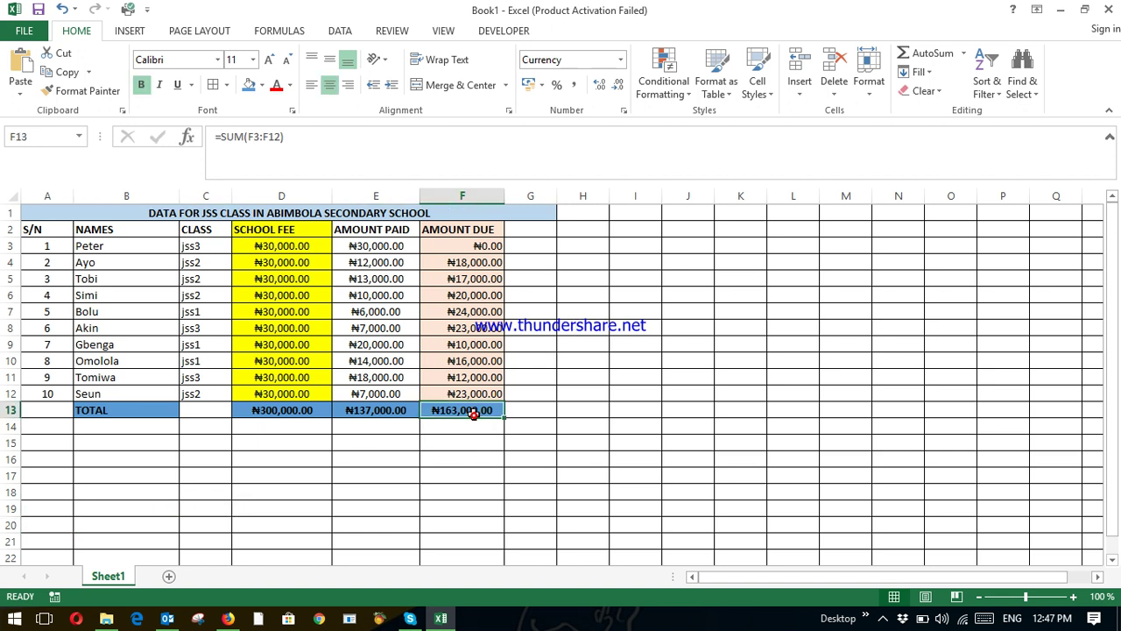
click(262, 85)
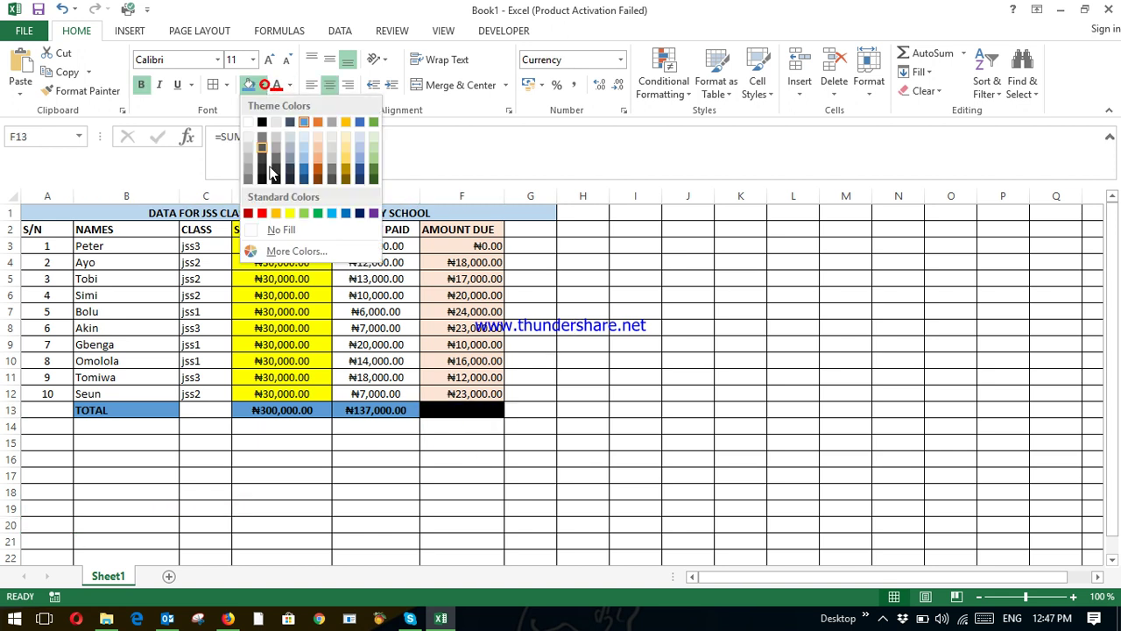
click(262, 212)
click(480, 489)
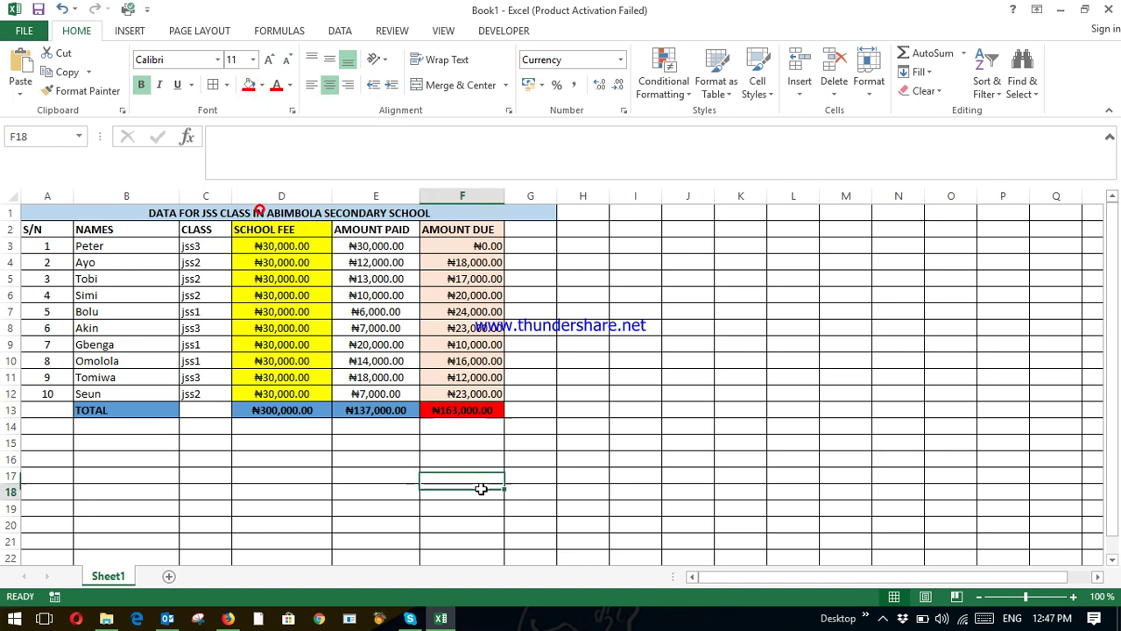
Change the font colour of the students' amounts due in F3:F12 to red
drag(463, 247, 490, 396)
click(276, 85)
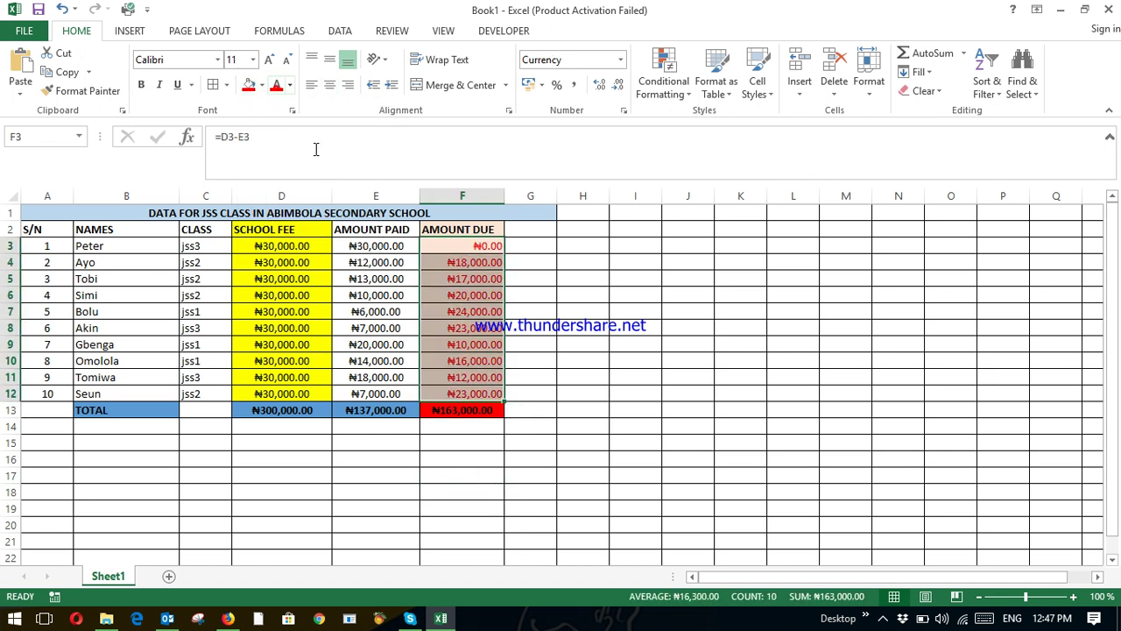
click(525, 291)
click(418, 489)
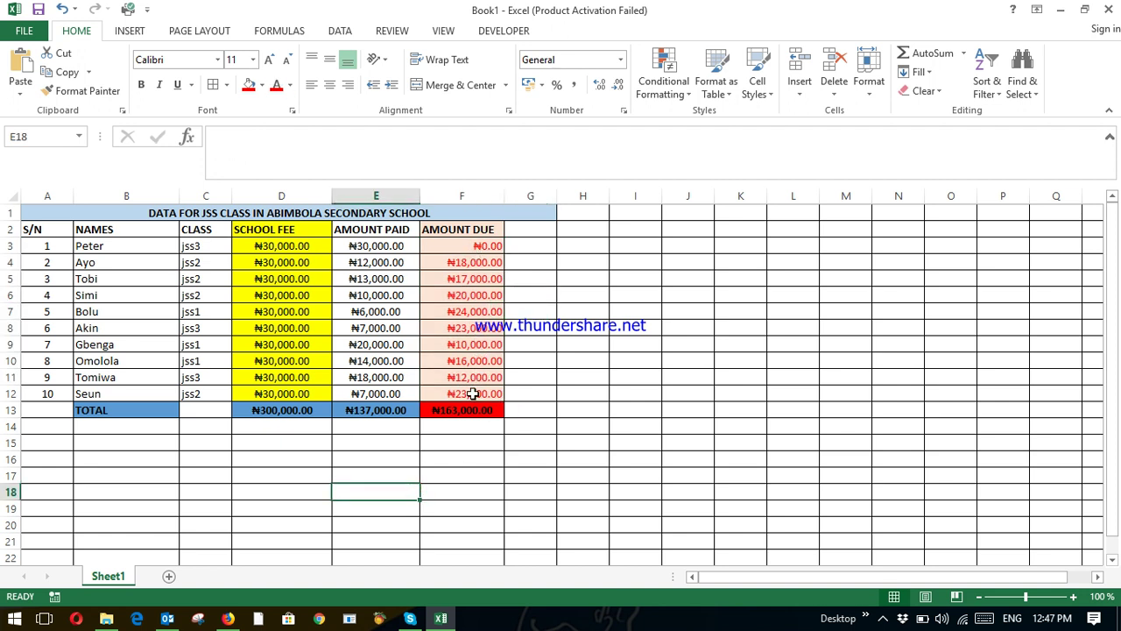
click(473, 394)
click(468, 377)
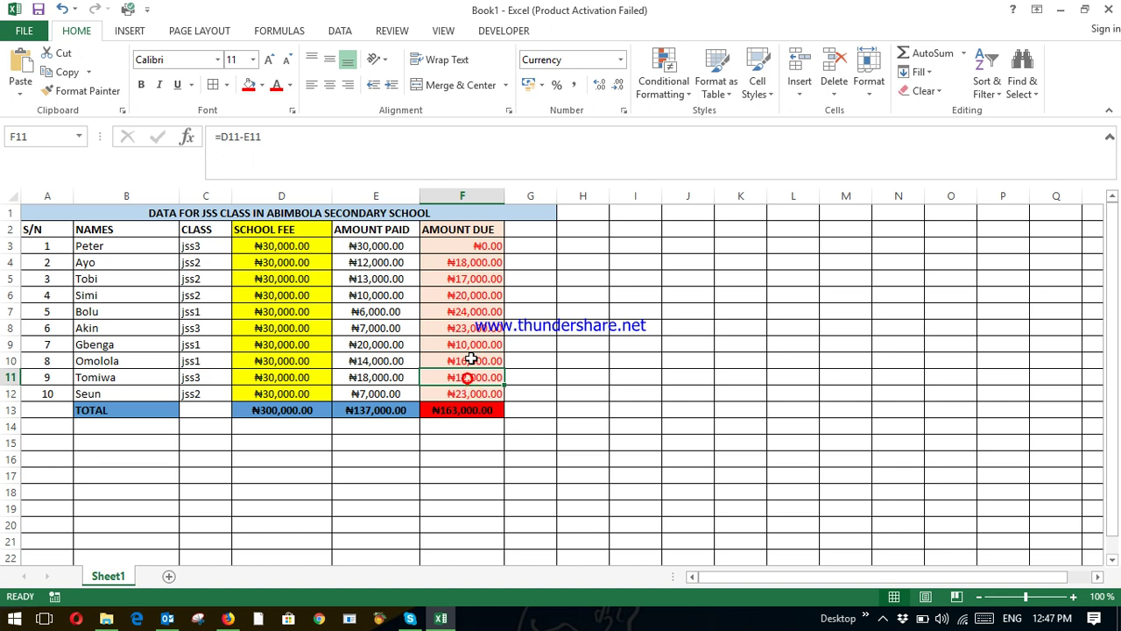
click(471, 359)
click(472, 329)
click(478, 282)
drag(241, 460, 72, 452)
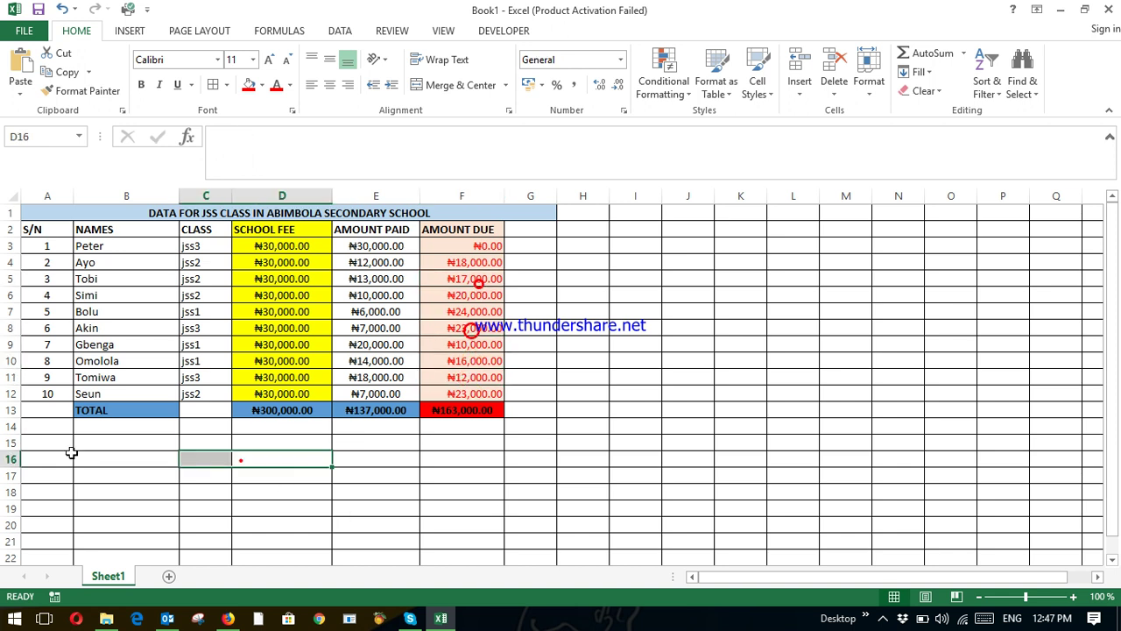
Enter "Note:" in B15 and the label "Total Amount Expected" in B16 below the table
click(96, 444)
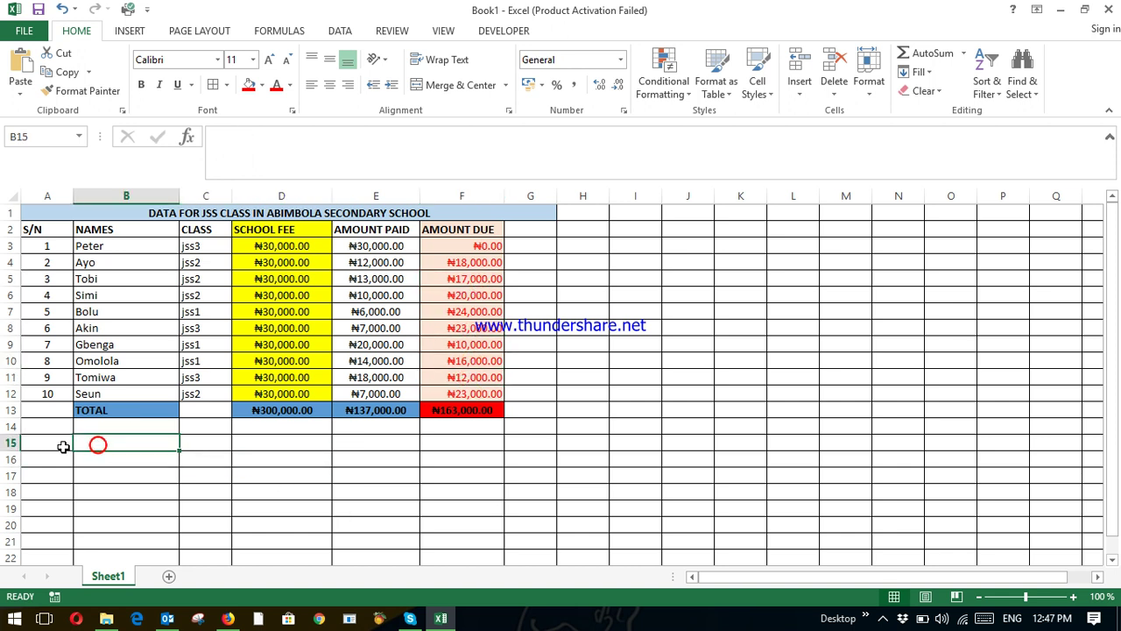
text(Note:)
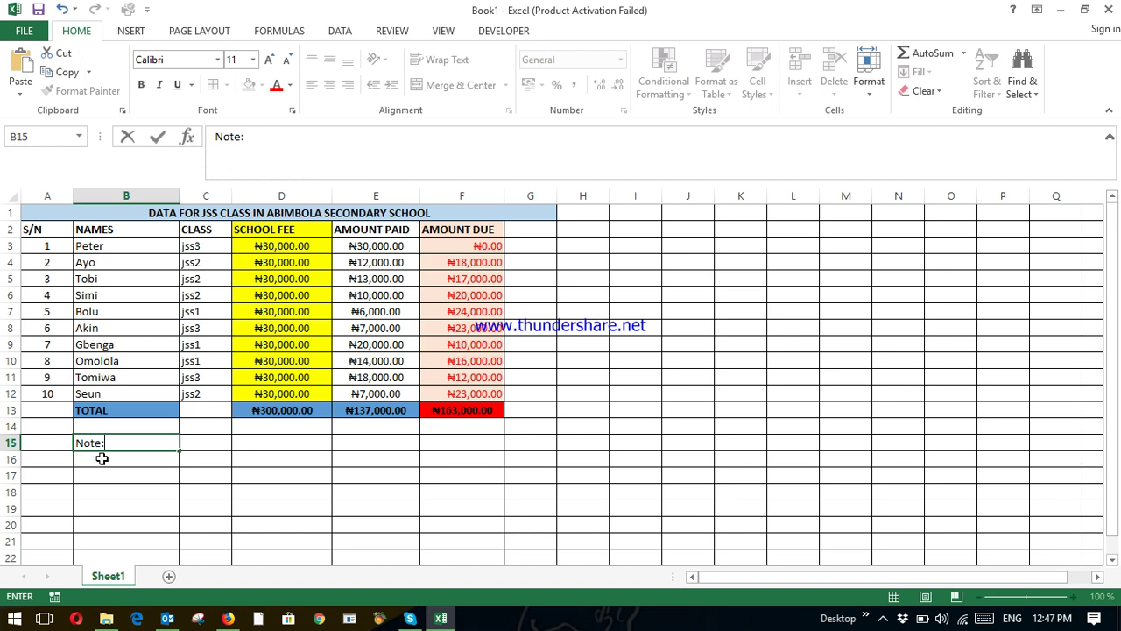
click(102, 459)
text(Total Amount Expected)
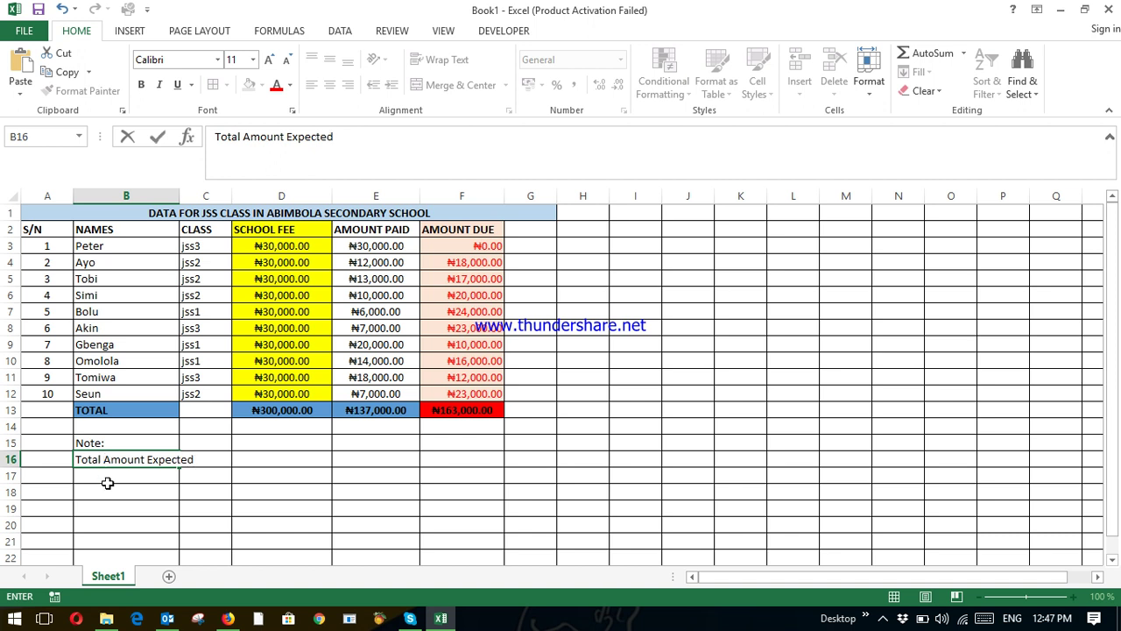
click(107, 483)
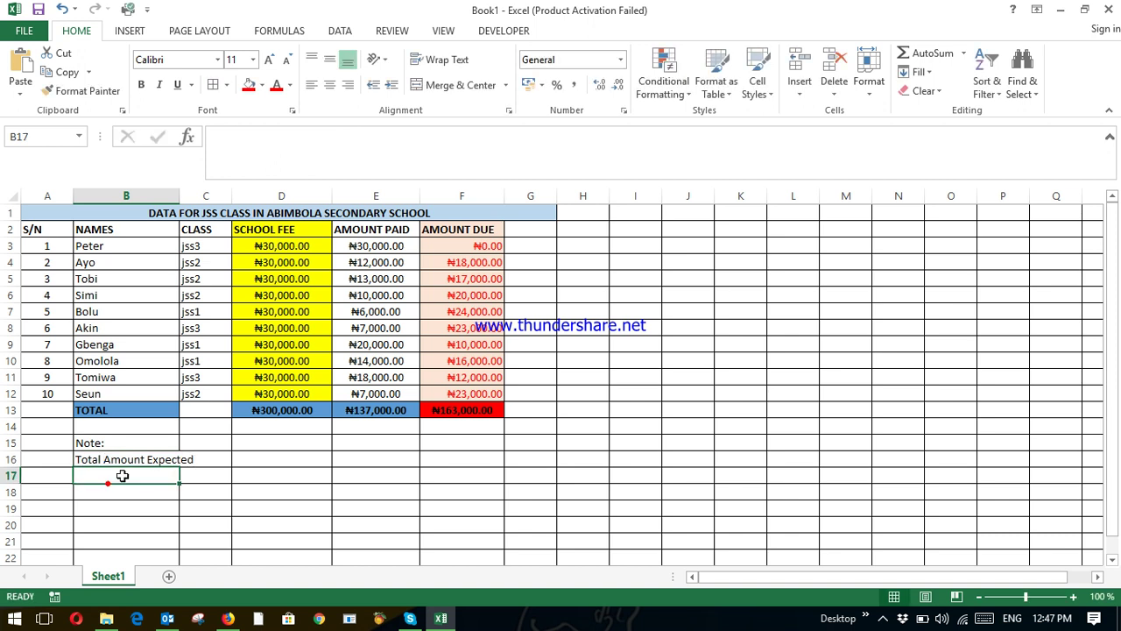
Widen the NAMES column so the Total Amount Expected label fits inside its cell
double_click(135, 459)
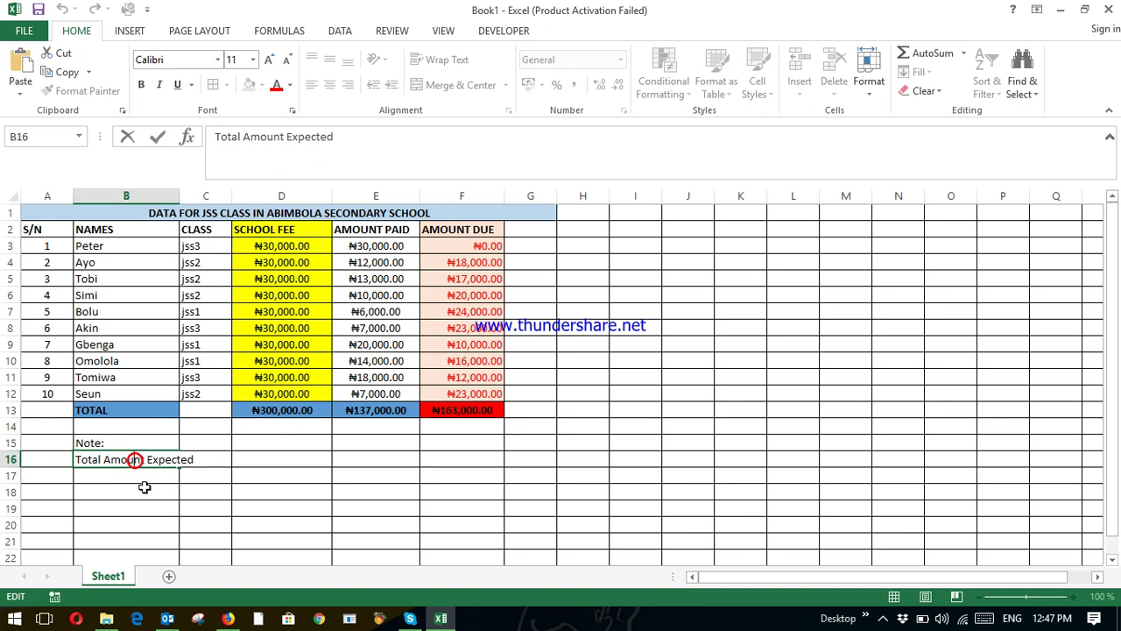
click(147, 478)
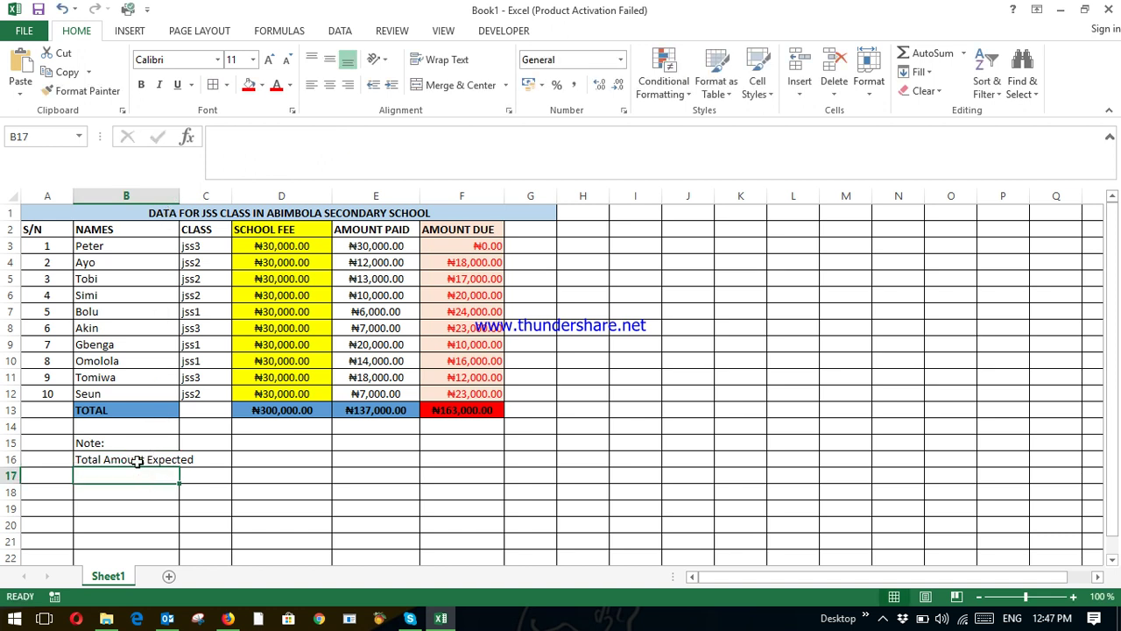
click(138, 460)
drag(177, 195, 201, 195)
Enter the labels "Total Amount Paid" in B17 and "Total Amount Due" in B18
click(121, 474)
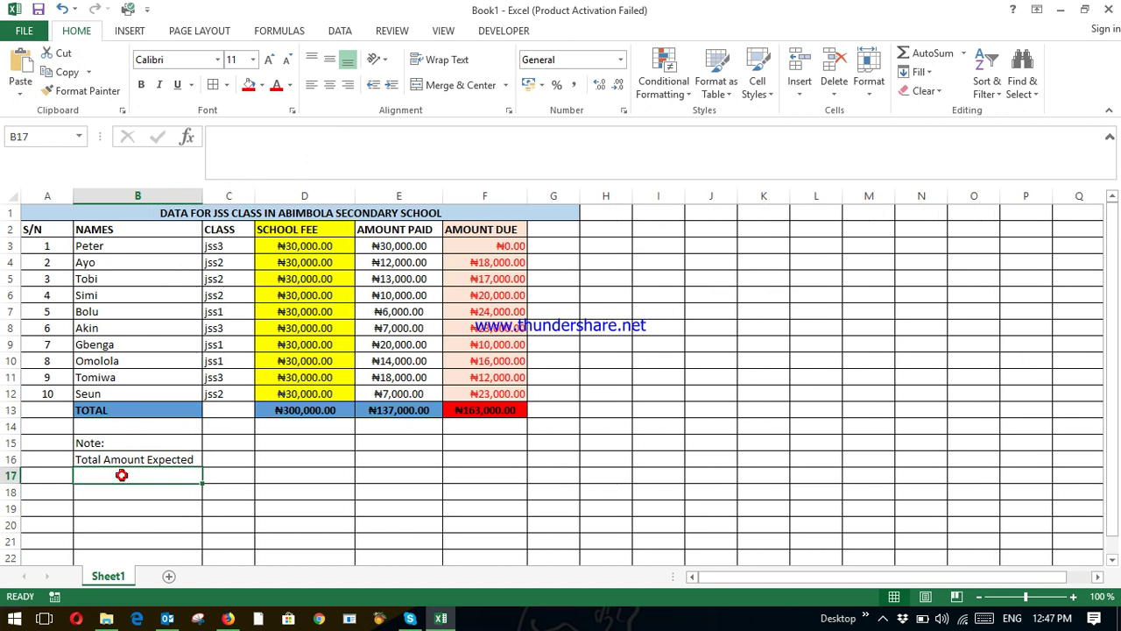
text(Total )
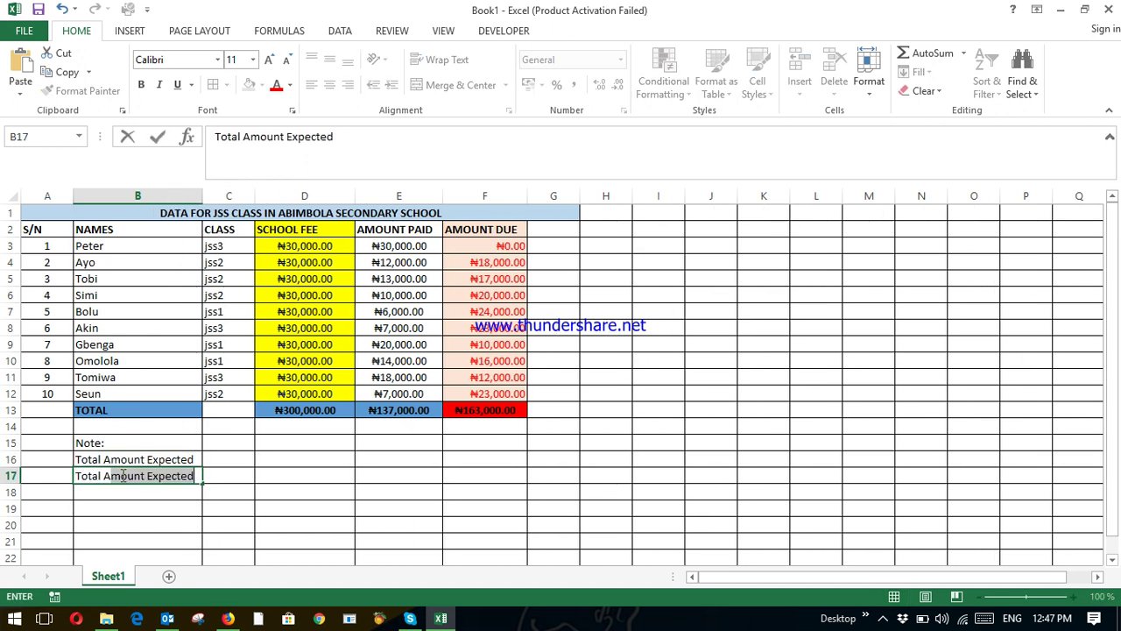
text(AMount Pai)
click(157, 493)
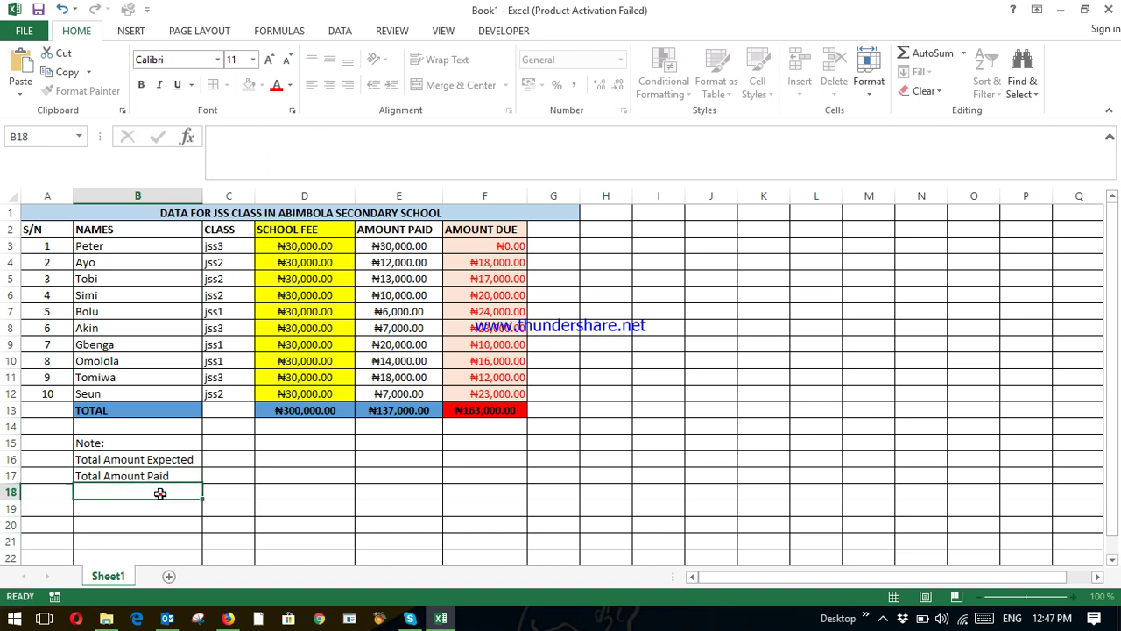
text(Total Amount Due)
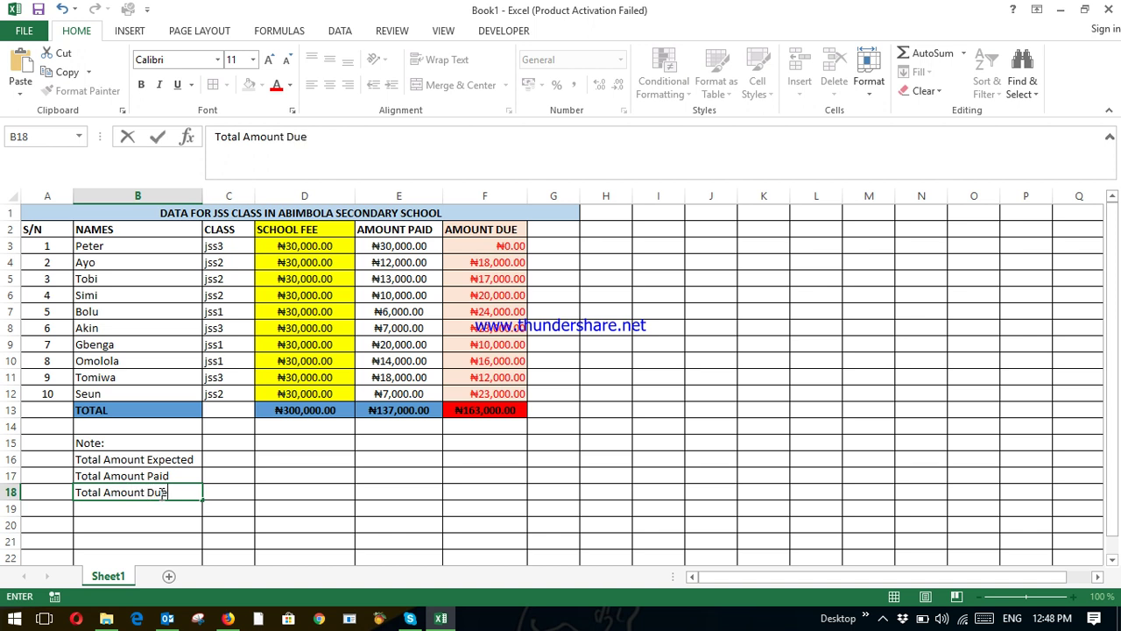
click(177, 522)
Link D16, beside Total Amount Expected, to the school fee total with the formula =D13
click(233, 457)
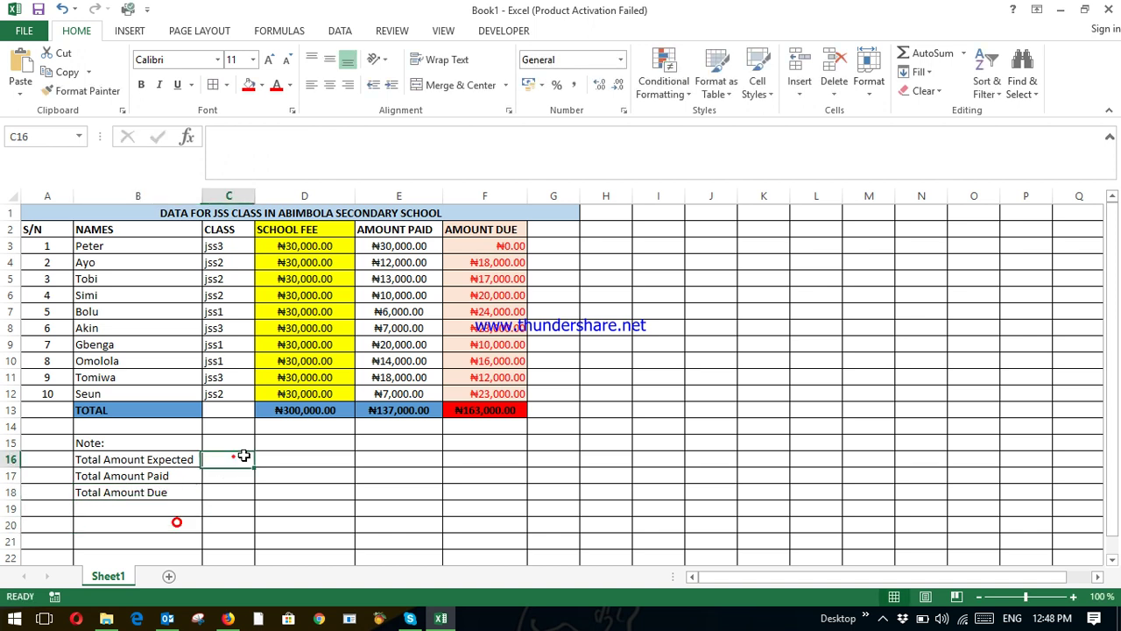
click(276, 459)
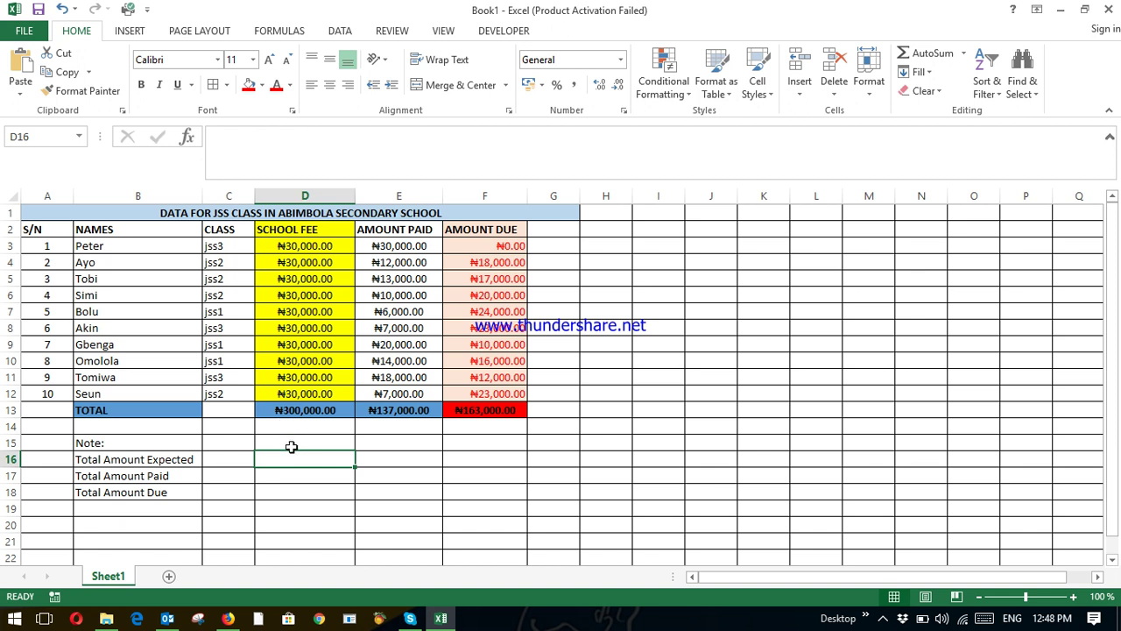
text(=)
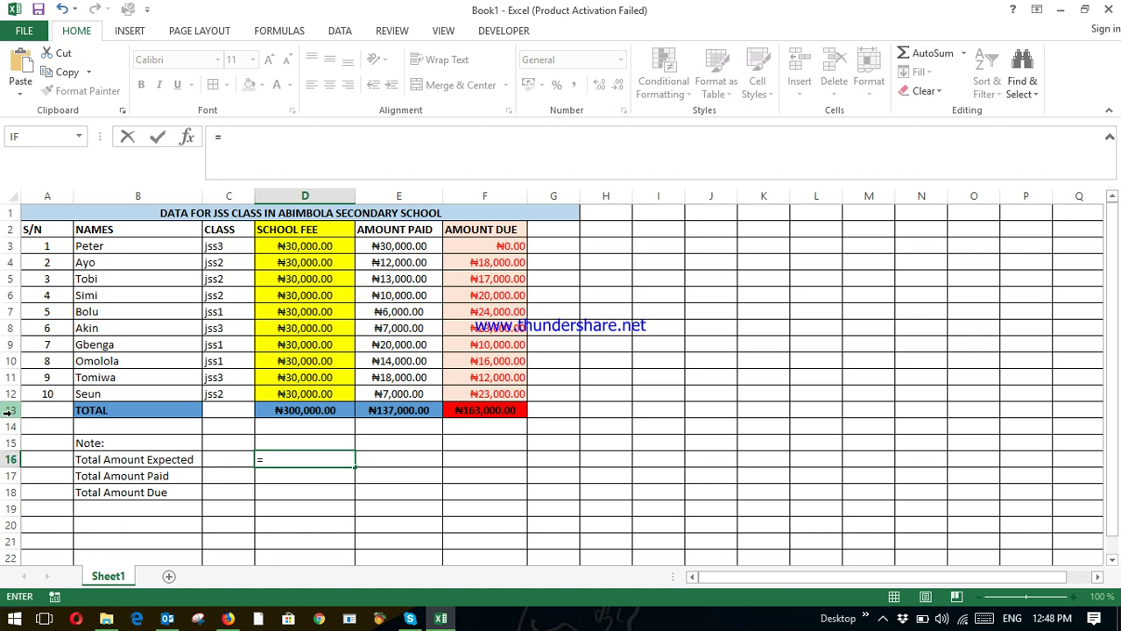
text(d1)
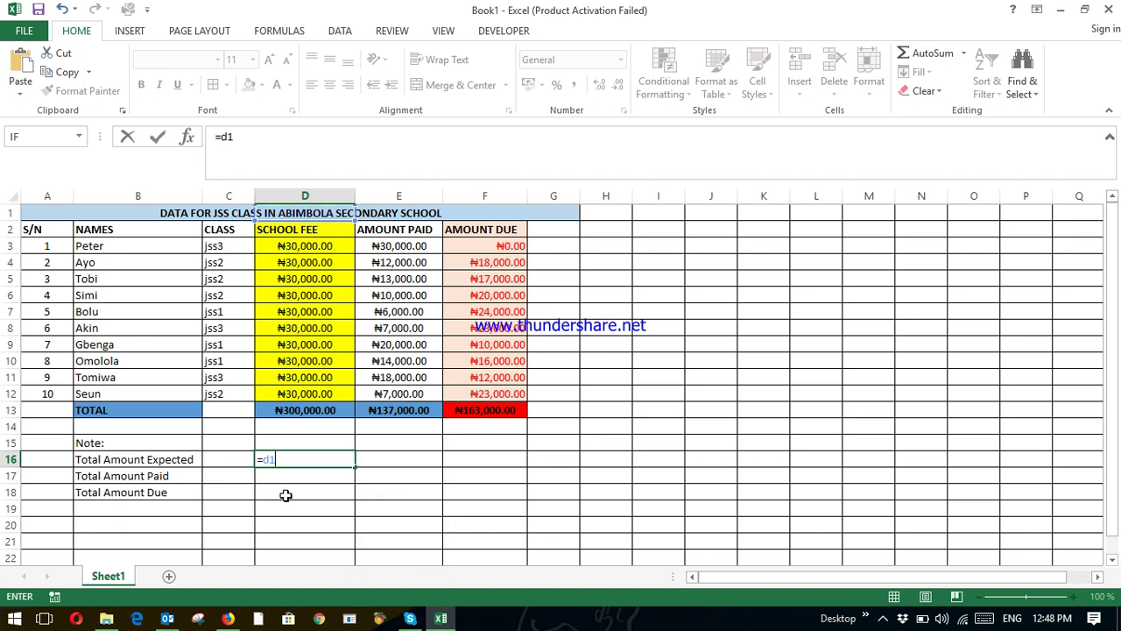
text(3)
key(Return)
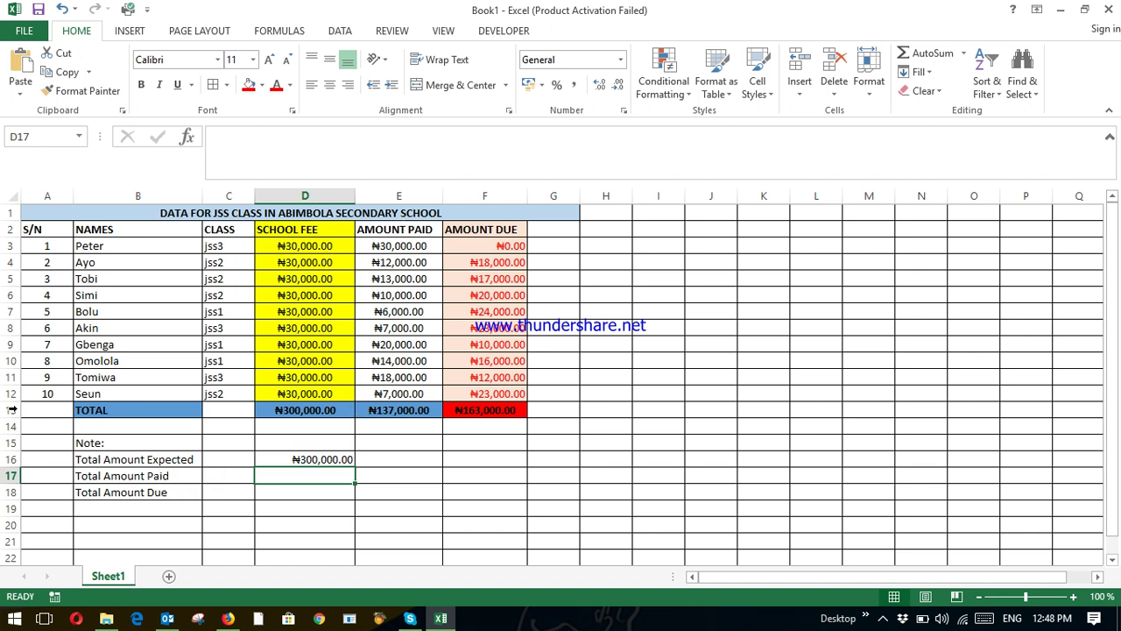
Link D17 to the amount paid total with =E13 and D18 to the amount due total with =F13
text(=)
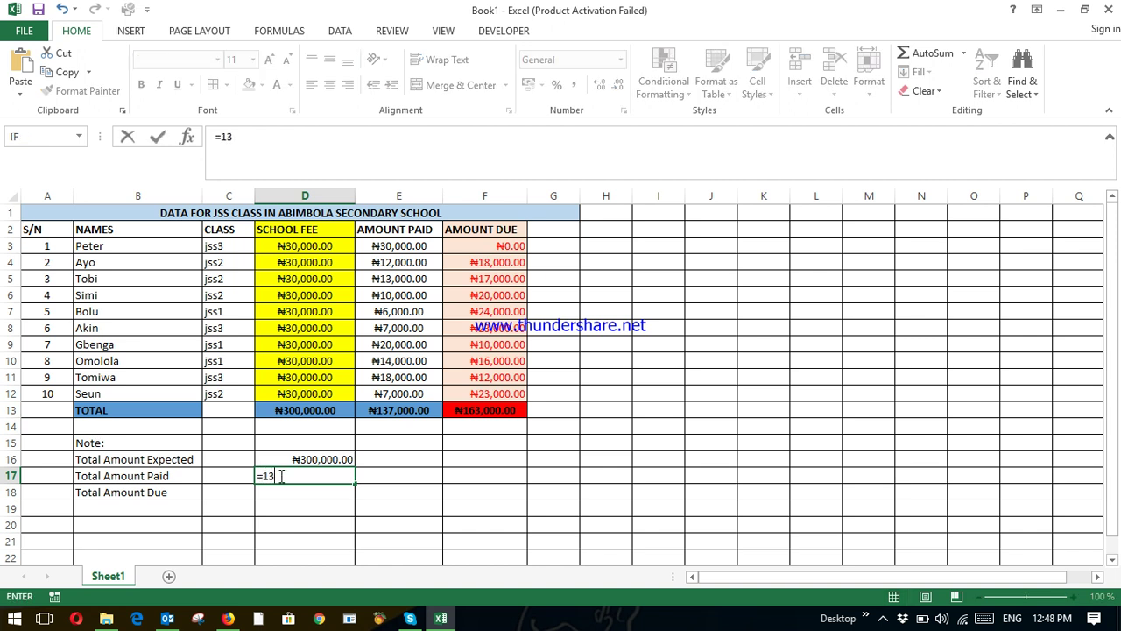
text(E13)
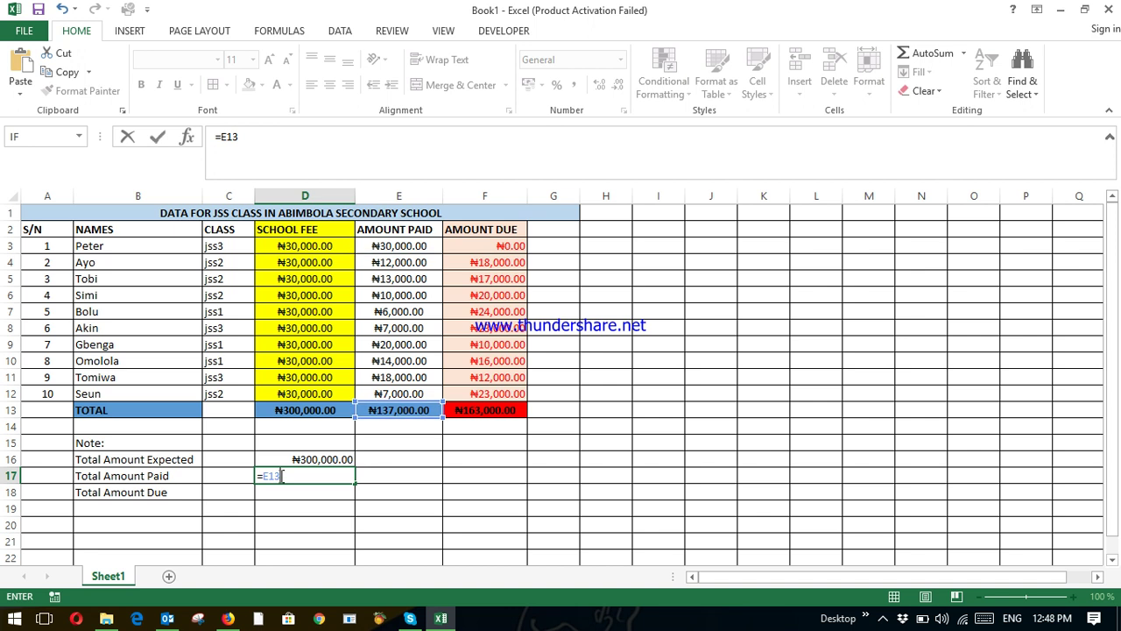
key(Return)
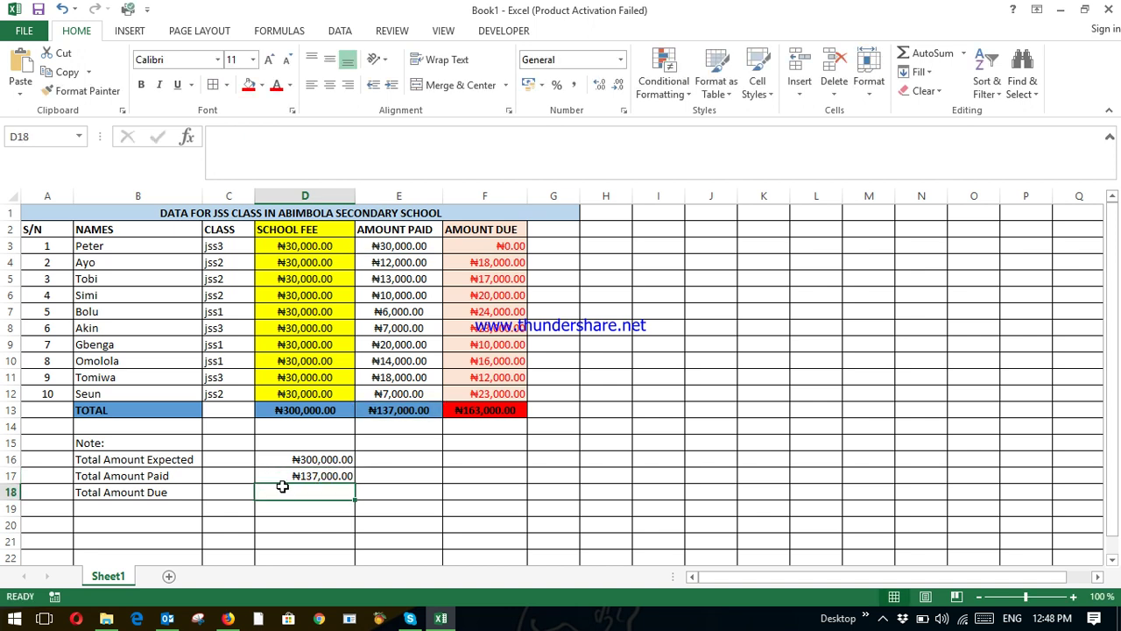
text(=)
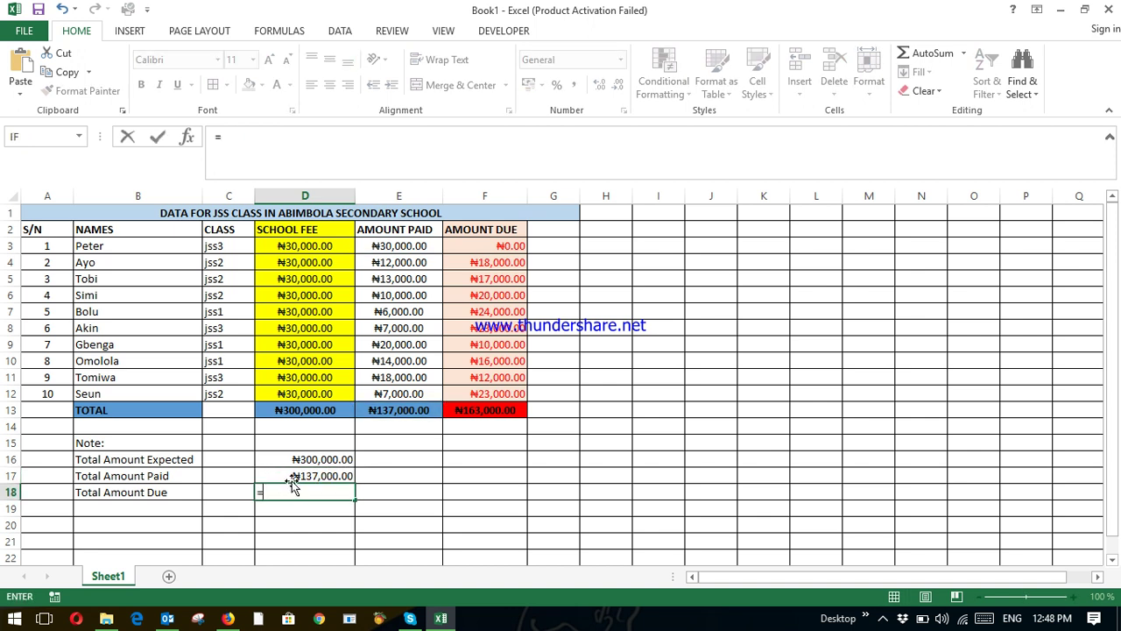
text(F13)
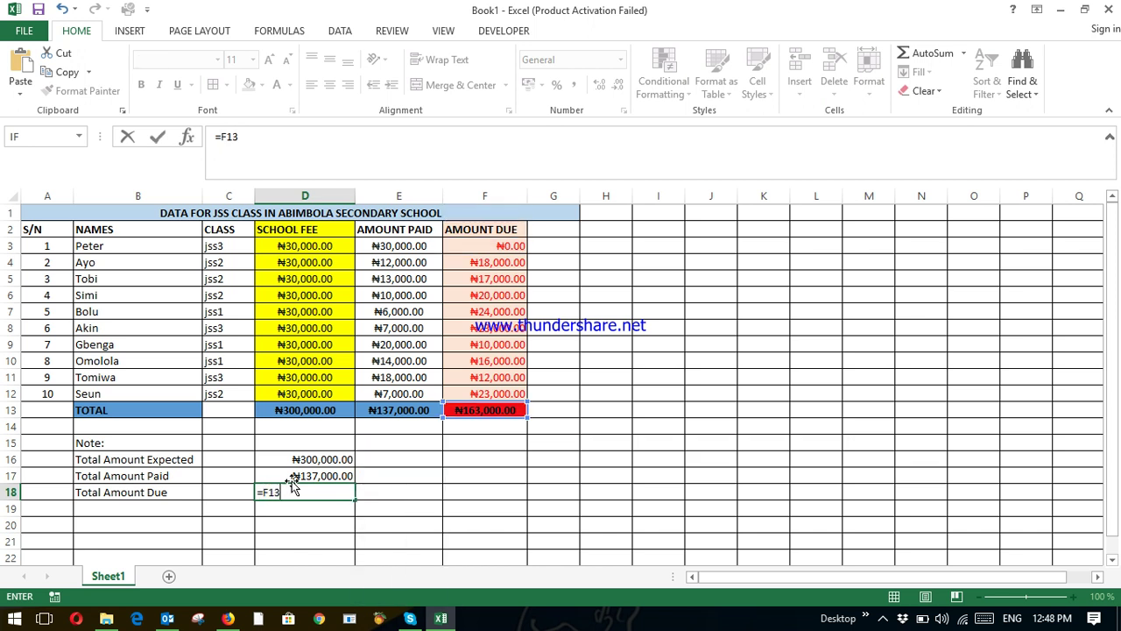
key(Return)
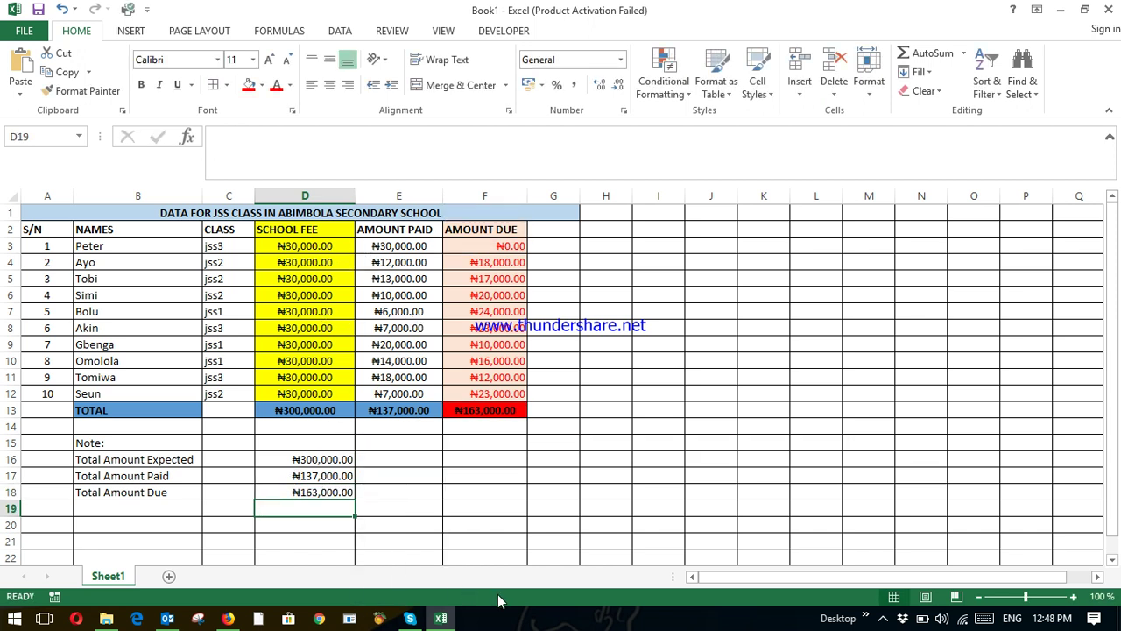
Change the third pupil's amount paid in E5 to 15000
click(882, 618)
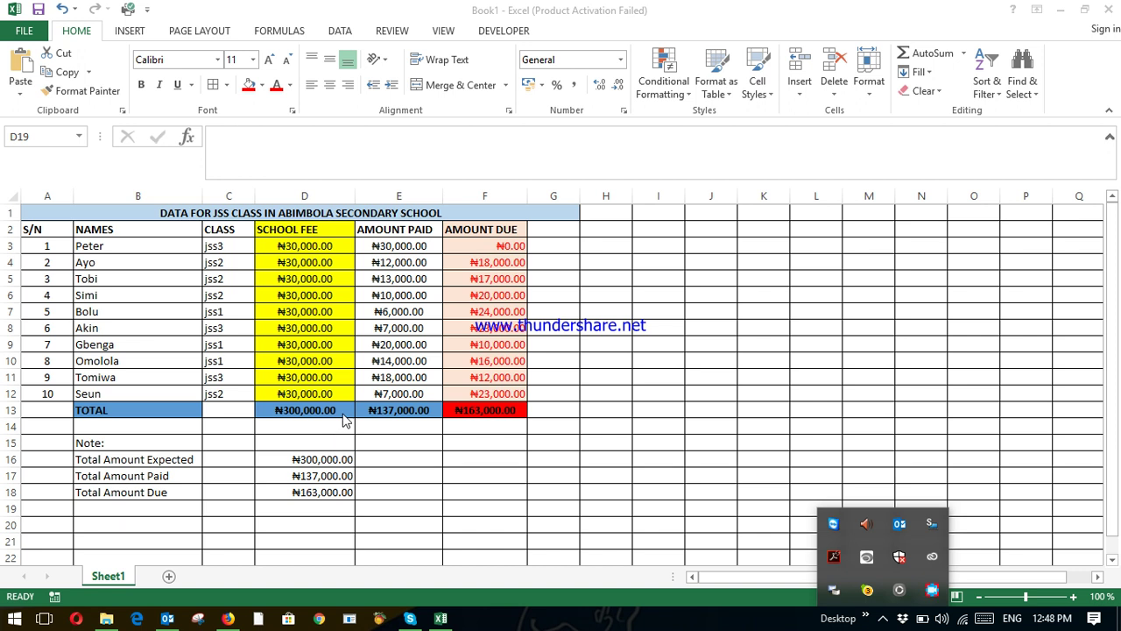
click(394, 281)
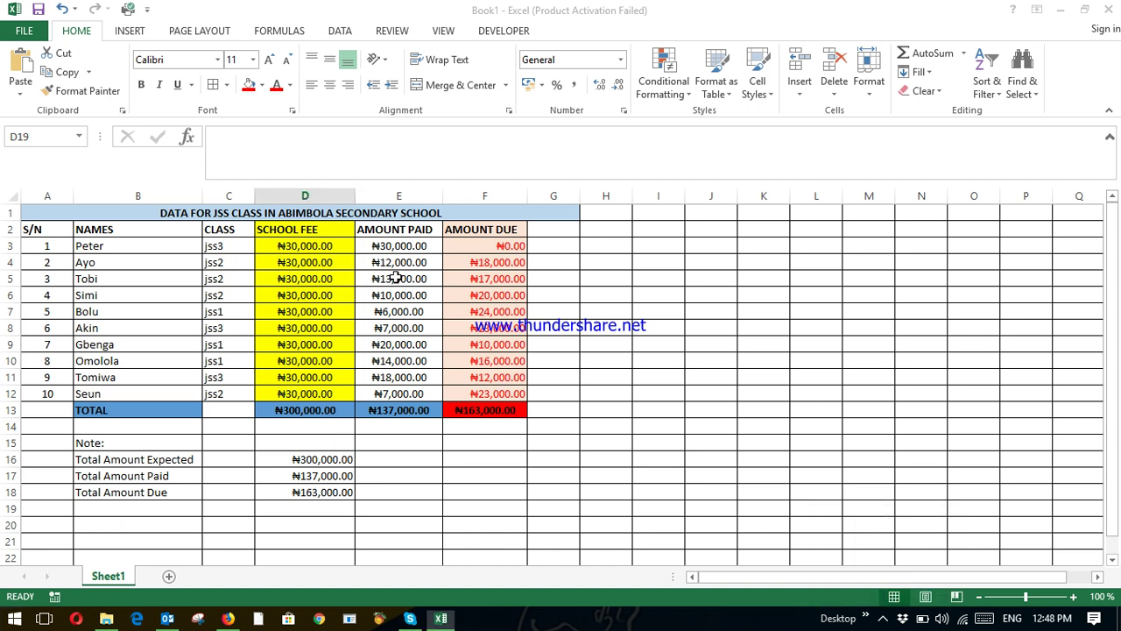
click(396, 278)
text(15000)
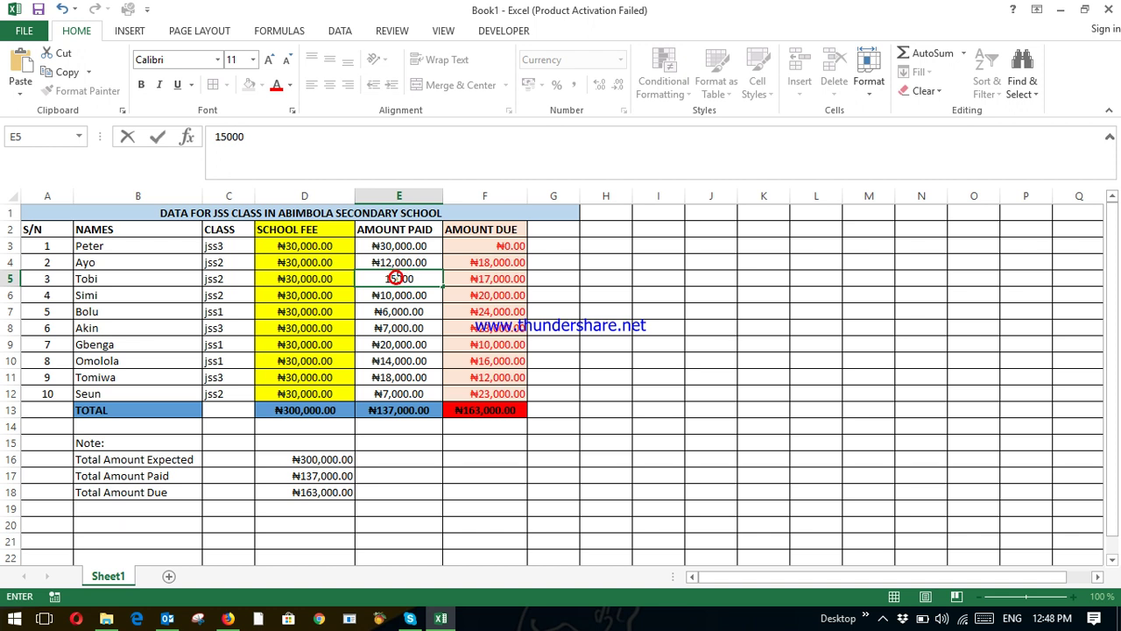
key(Return)
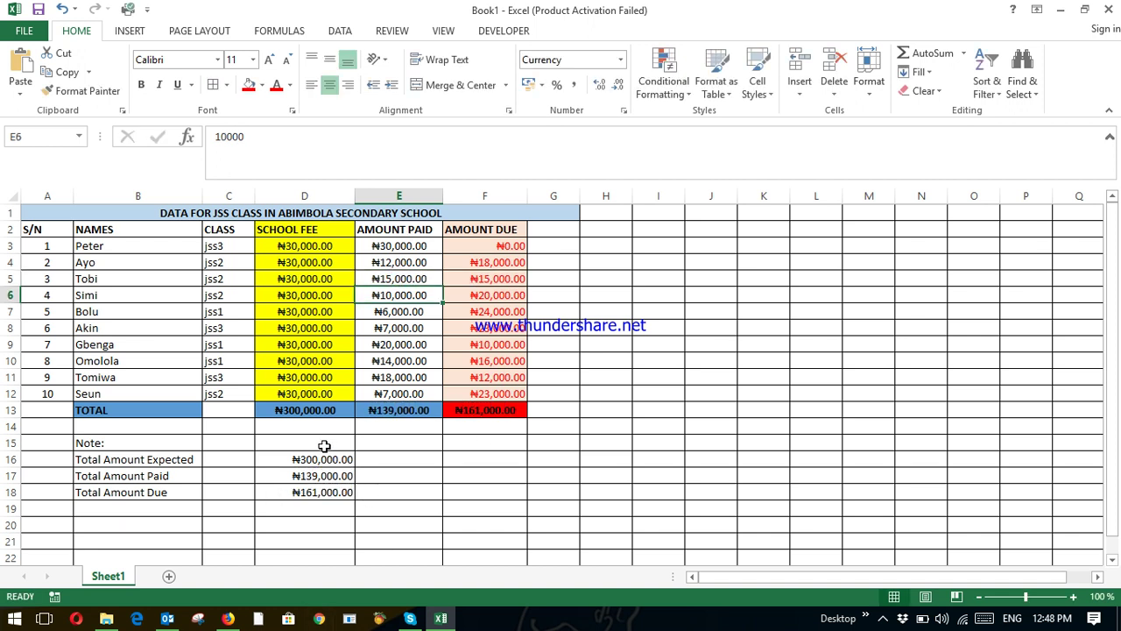
Bold the summary labels and amounts in B16:D18 and the "Note:" heading in B15
drag(95, 459, 308, 490)
key(ctrl+b)
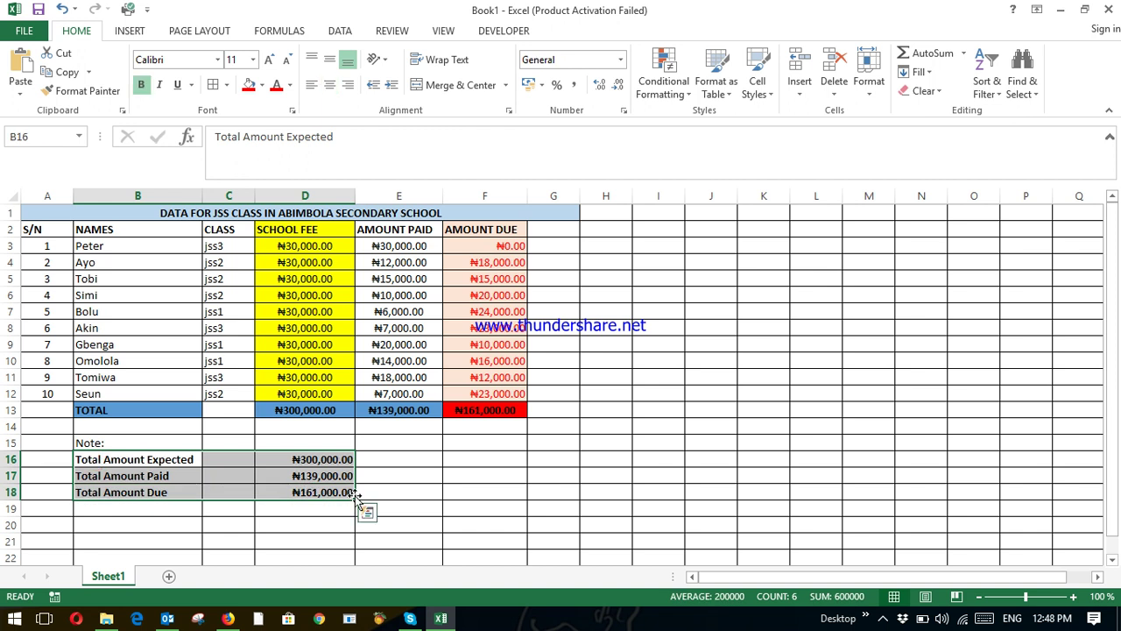
click(424, 481)
click(261, 512)
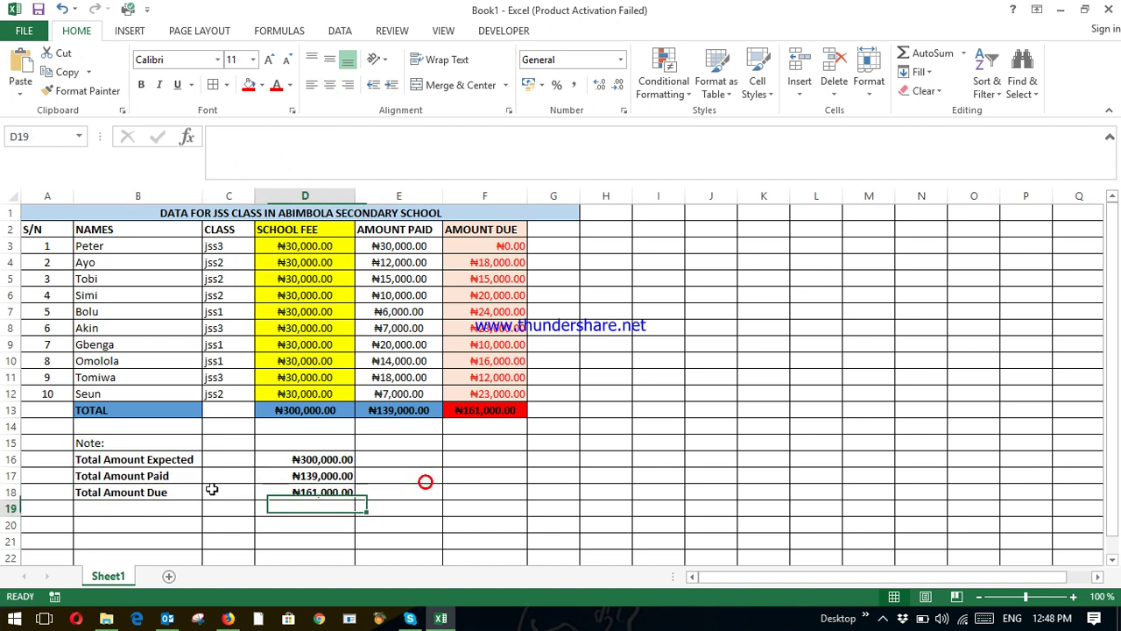
click(91, 443)
key(ctrl+b)
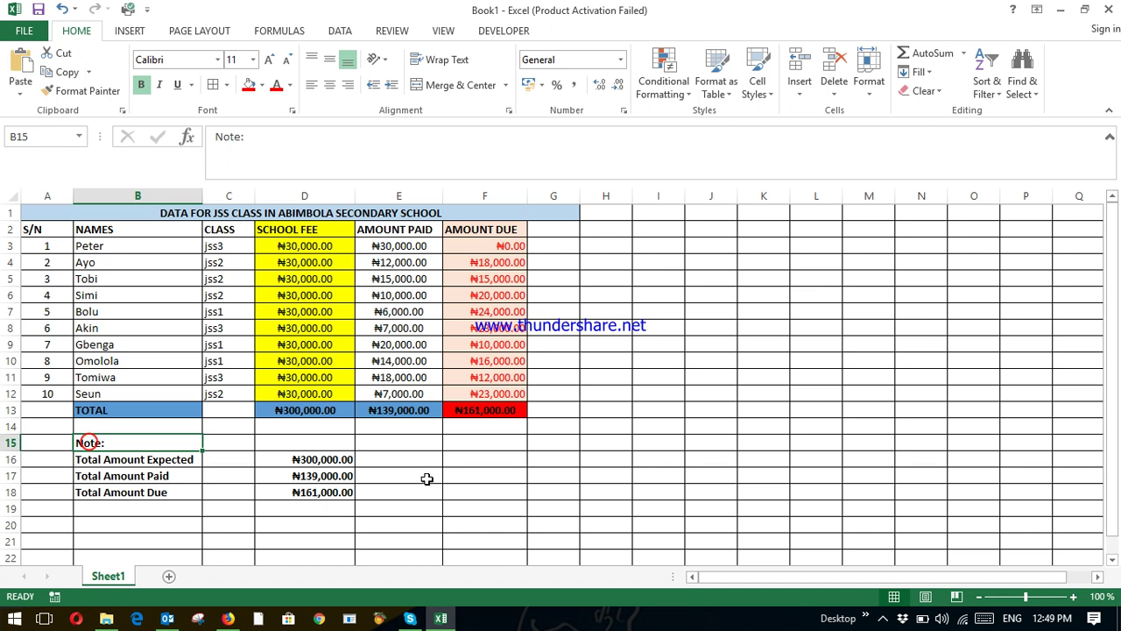
click(427, 478)
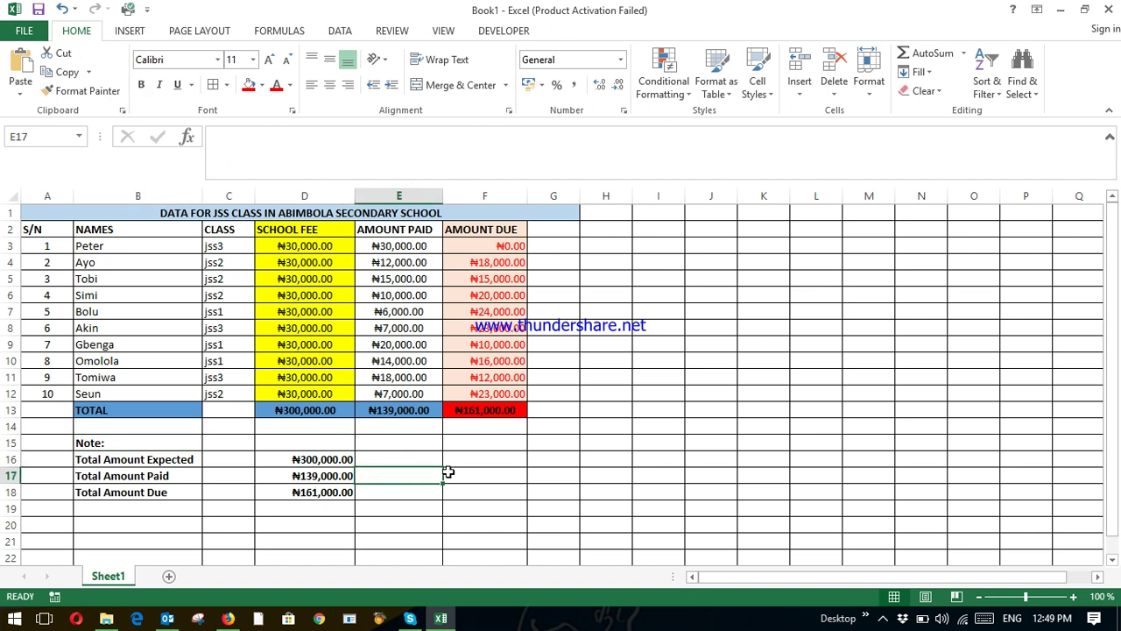
click(447, 473)
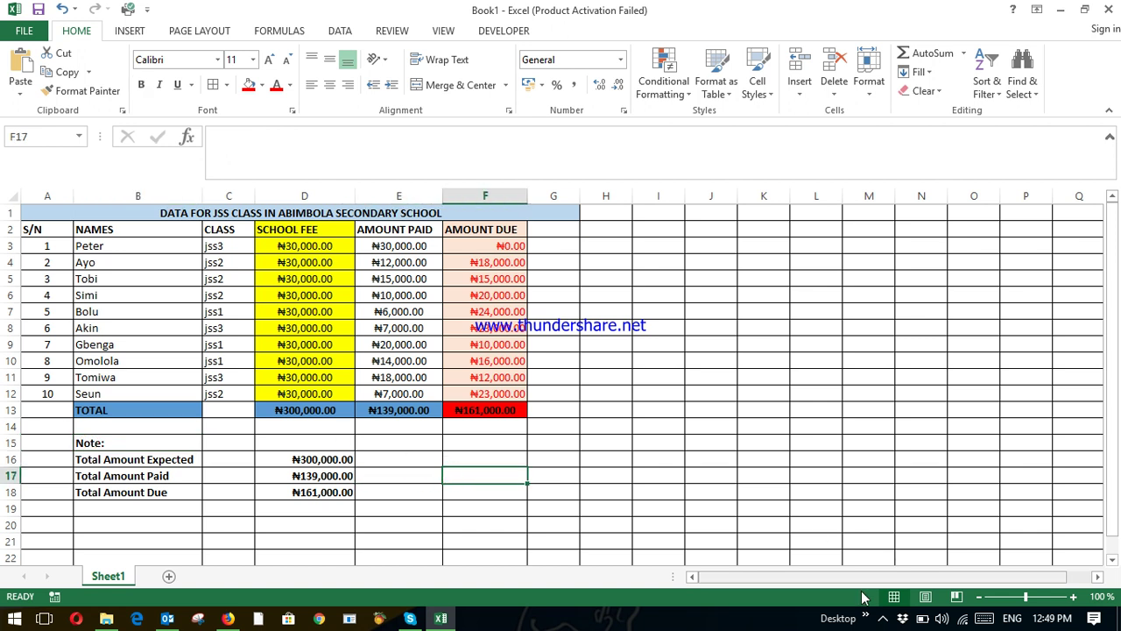
click(883, 618)
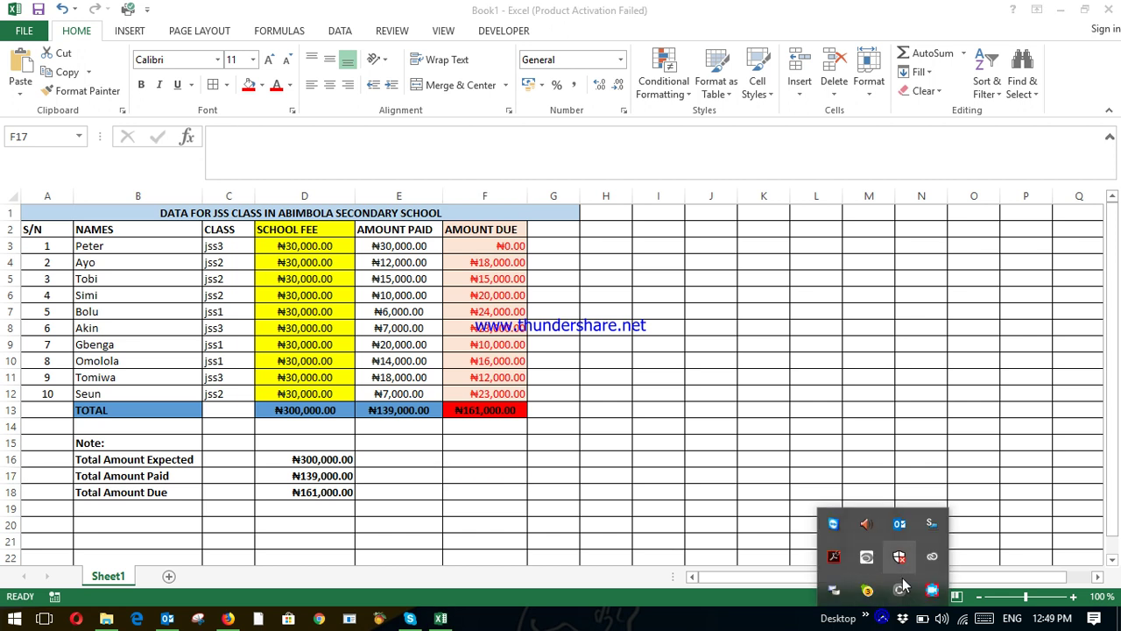